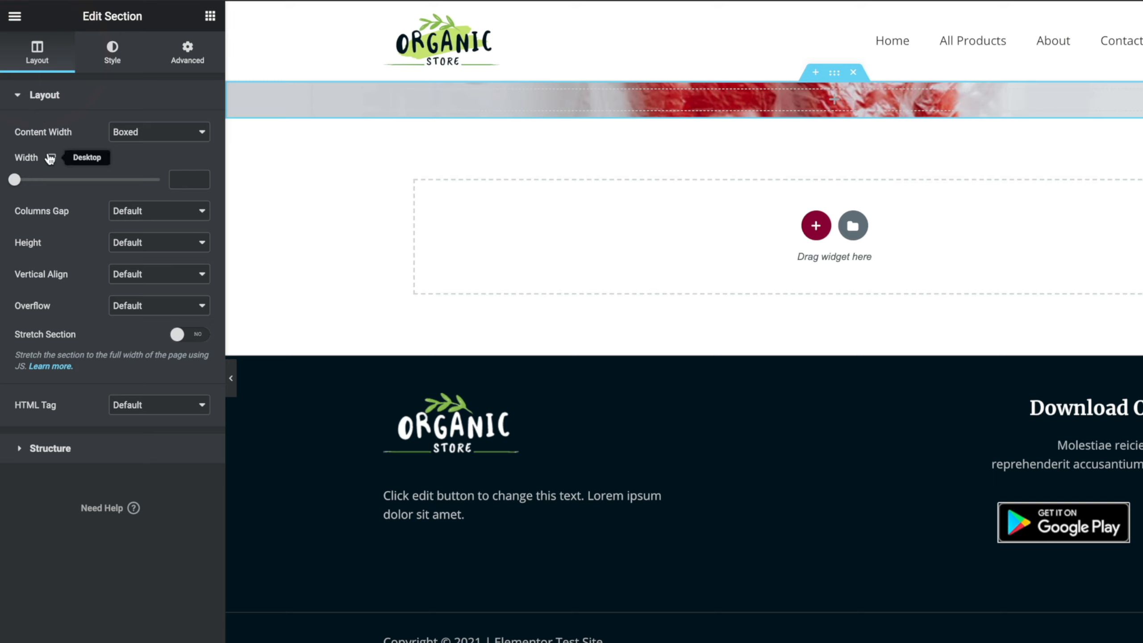
- Give the hero section a minimum height of 50 VH
left_click(130, 242)
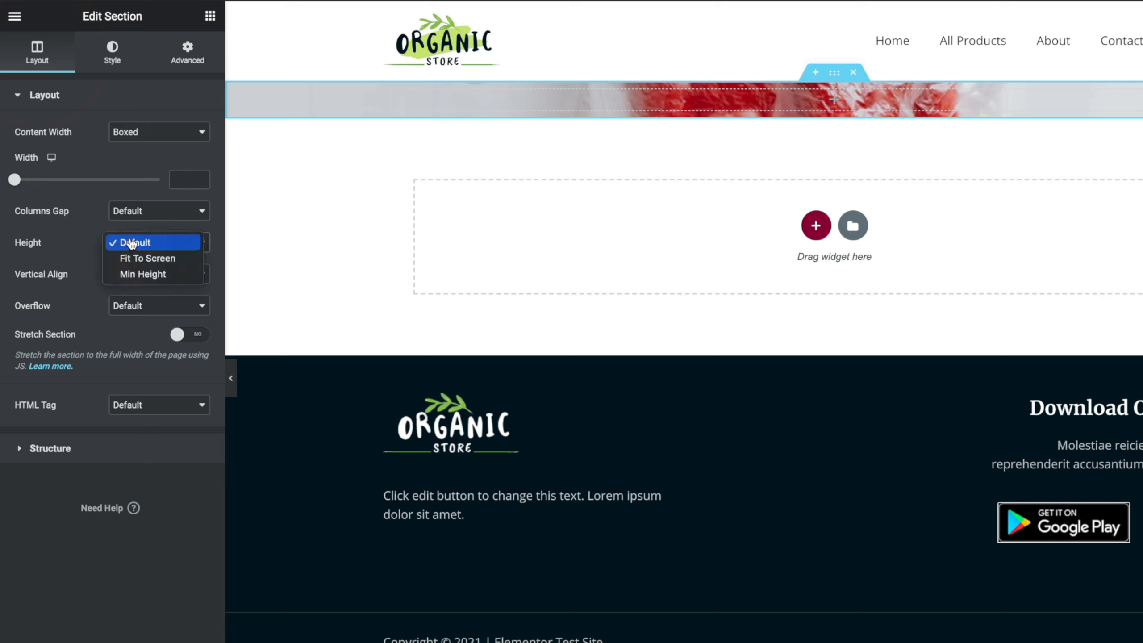
left_click(135, 273)
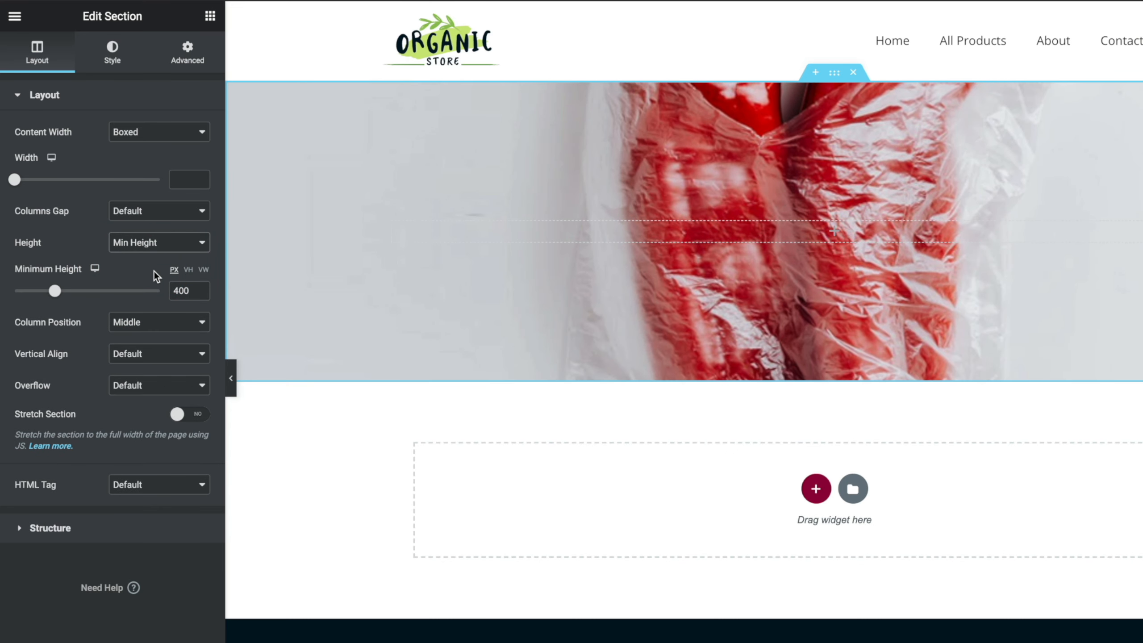
left_click(189, 270)
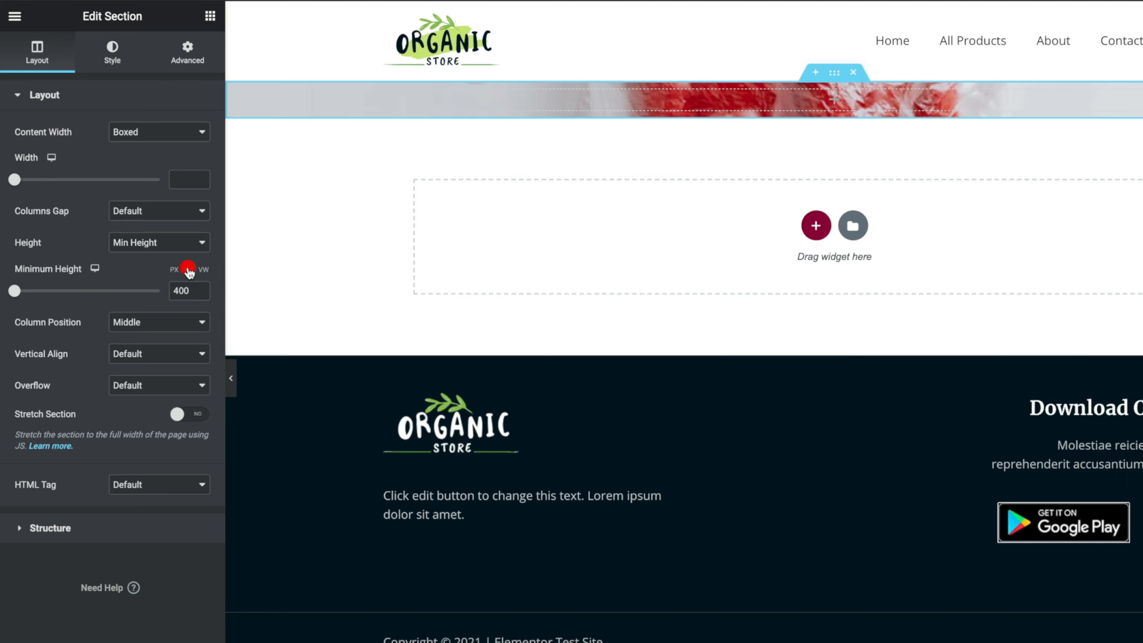
left_click(178, 290)
left_click_drag(181, 291, 161, 292)
type("50")
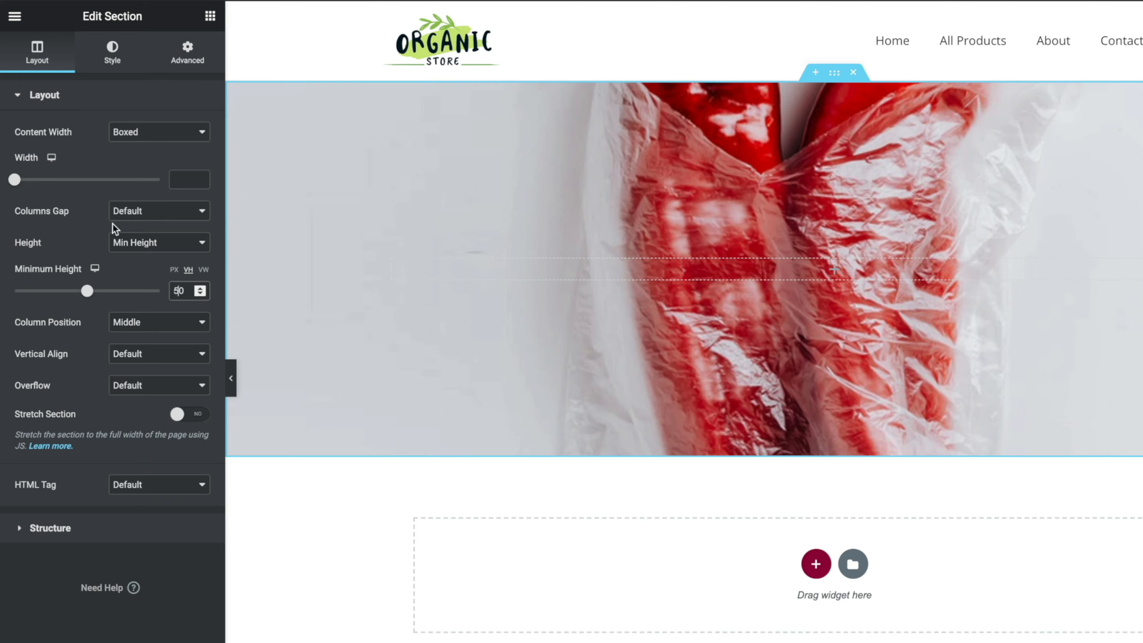
- Add a classic background overlay to the hero section in global colour Saved Color #5 with 0.6 opacity
left_click(110, 52)
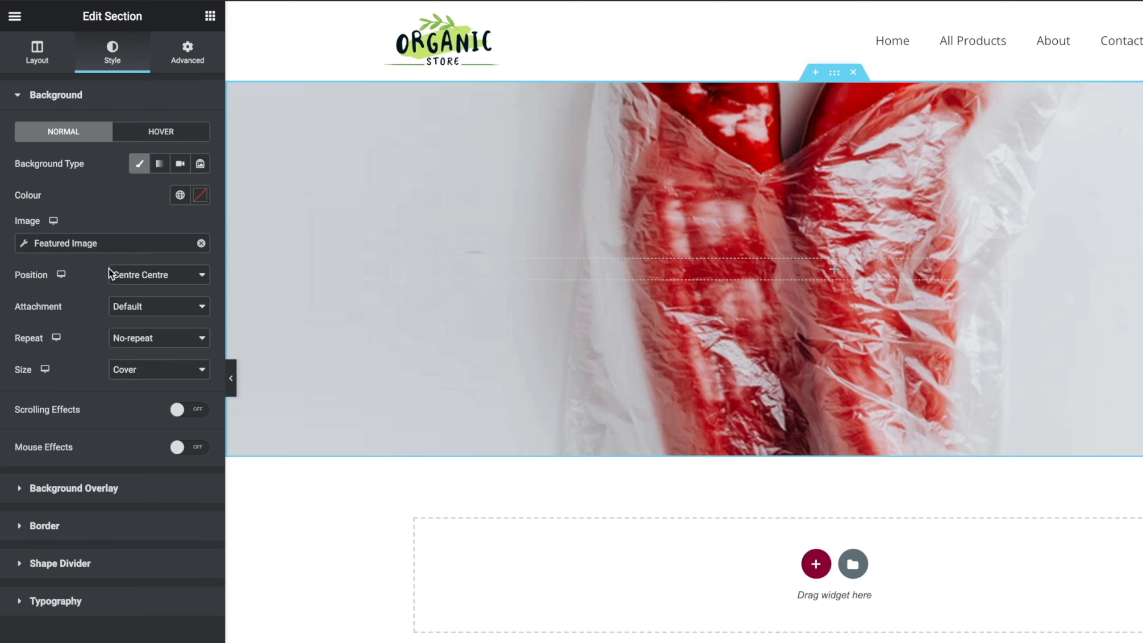
left_click(88, 488)
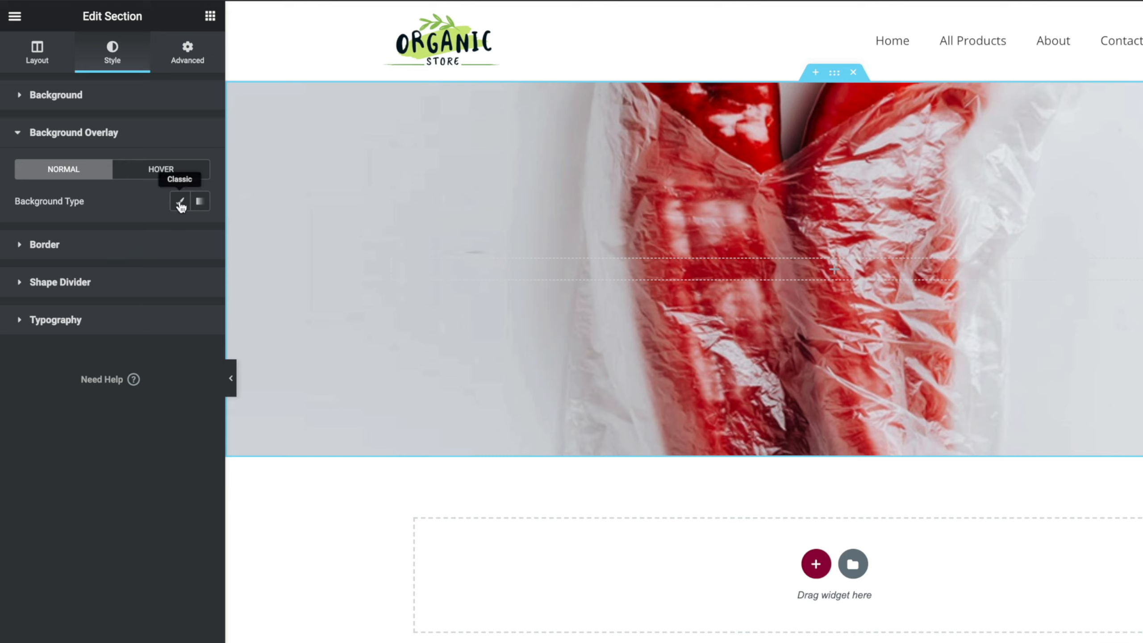
left_click(180, 202)
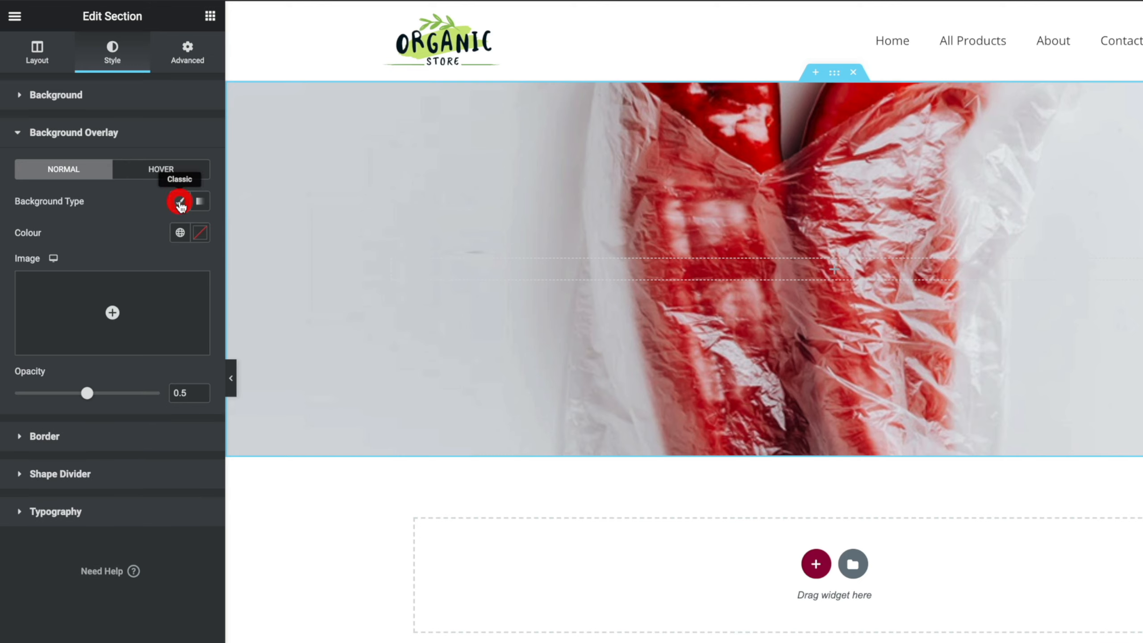
left_click(180, 232)
scroll(118, 392, "down", 2)
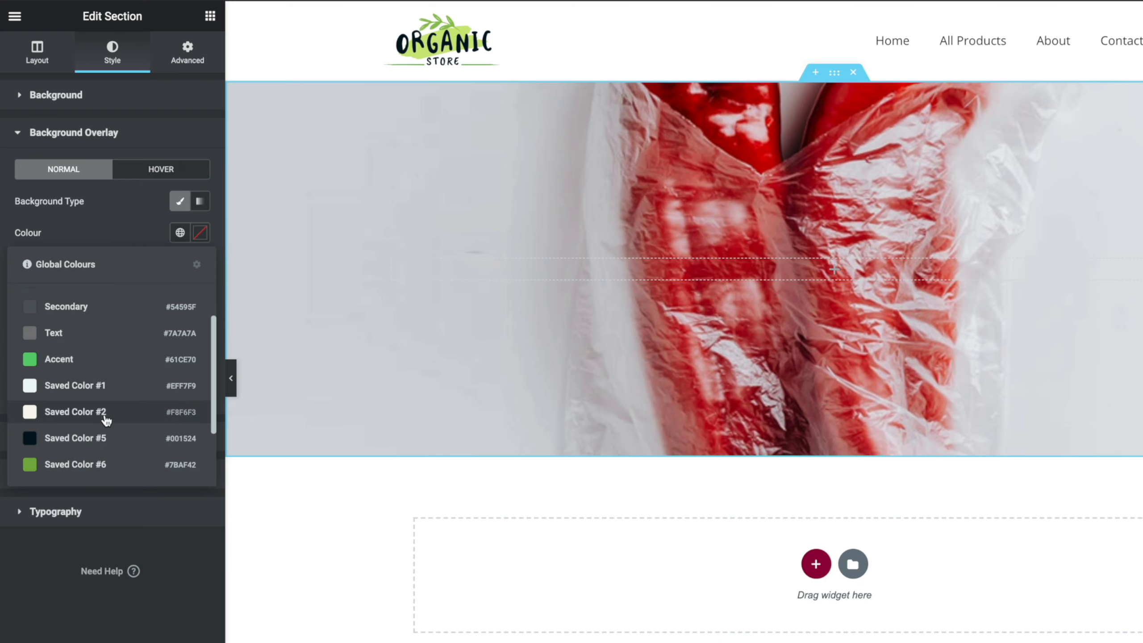
left_click(81, 440)
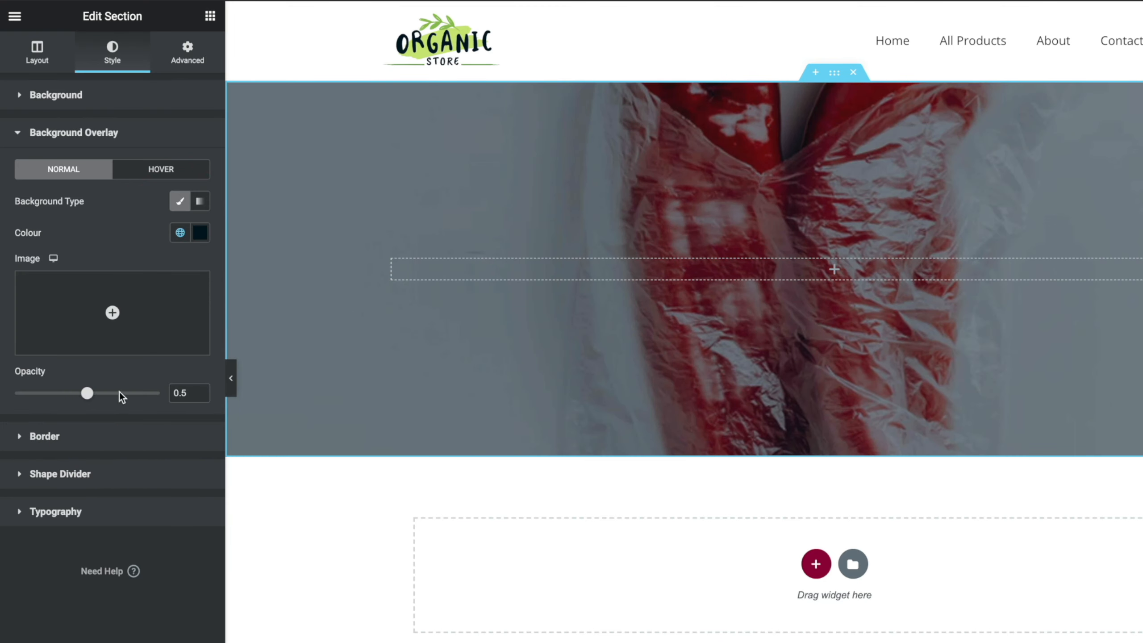
left_click_drag(88, 393, 107, 400)
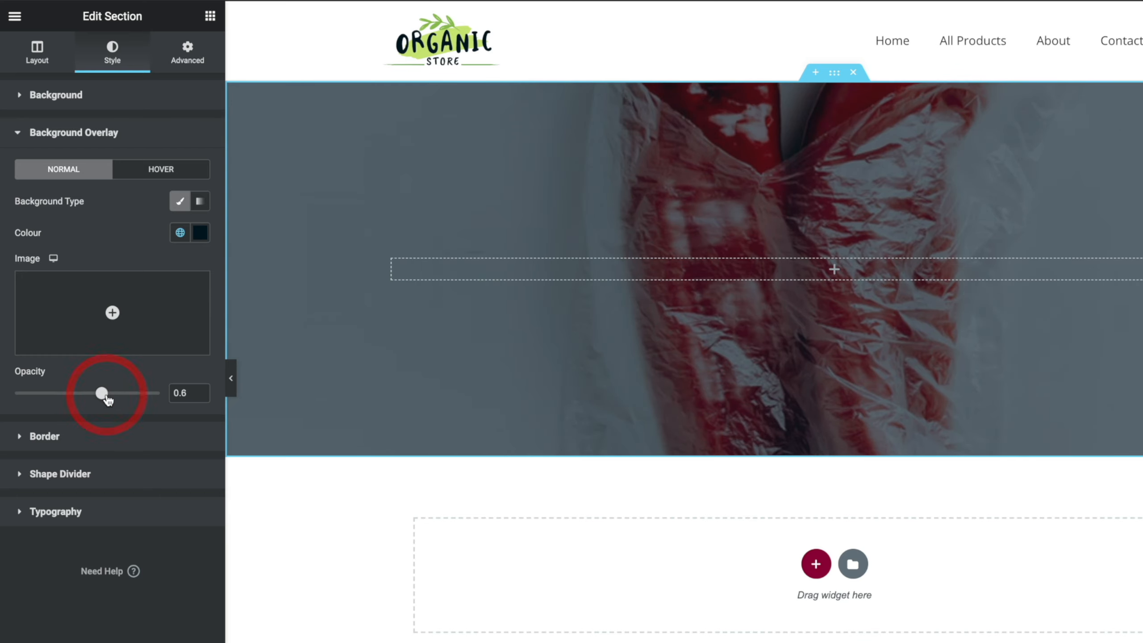
- Place a Product Title widget in the hero section, keeping the H1 tag, and centre it
left_click(209, 16)
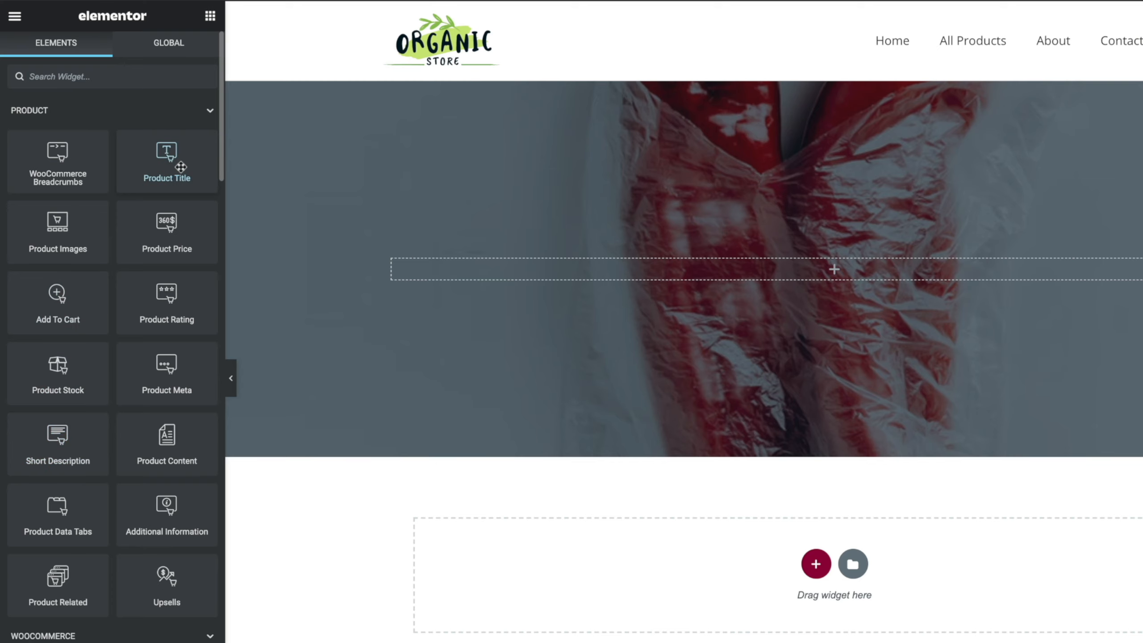
left_click_drag(167, 156, 809, 273)
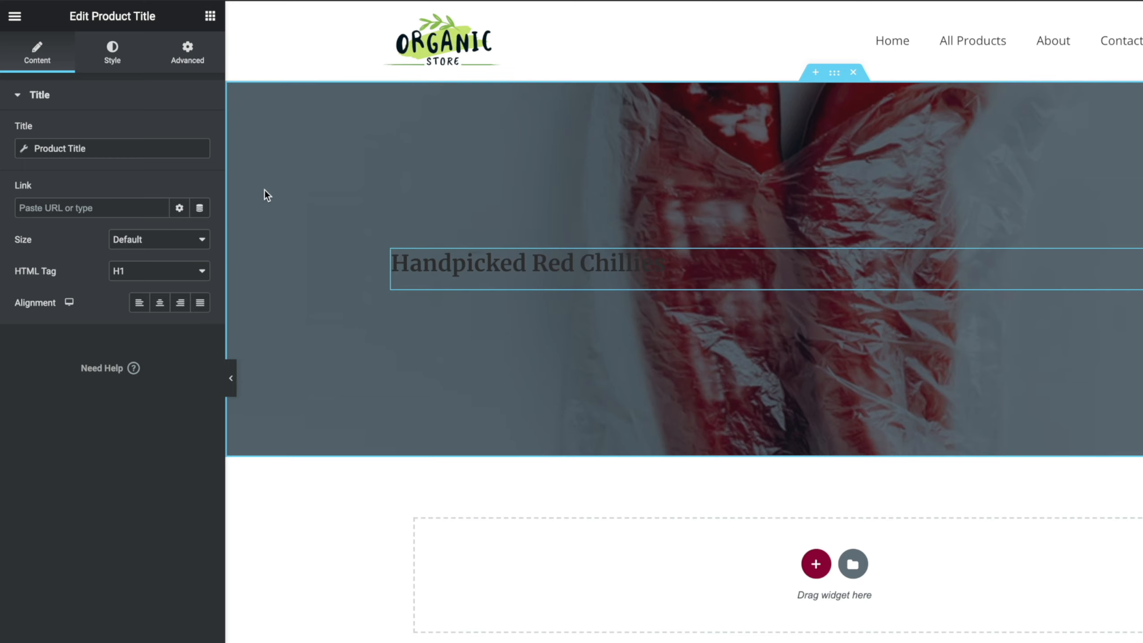
left_click(145, 267)
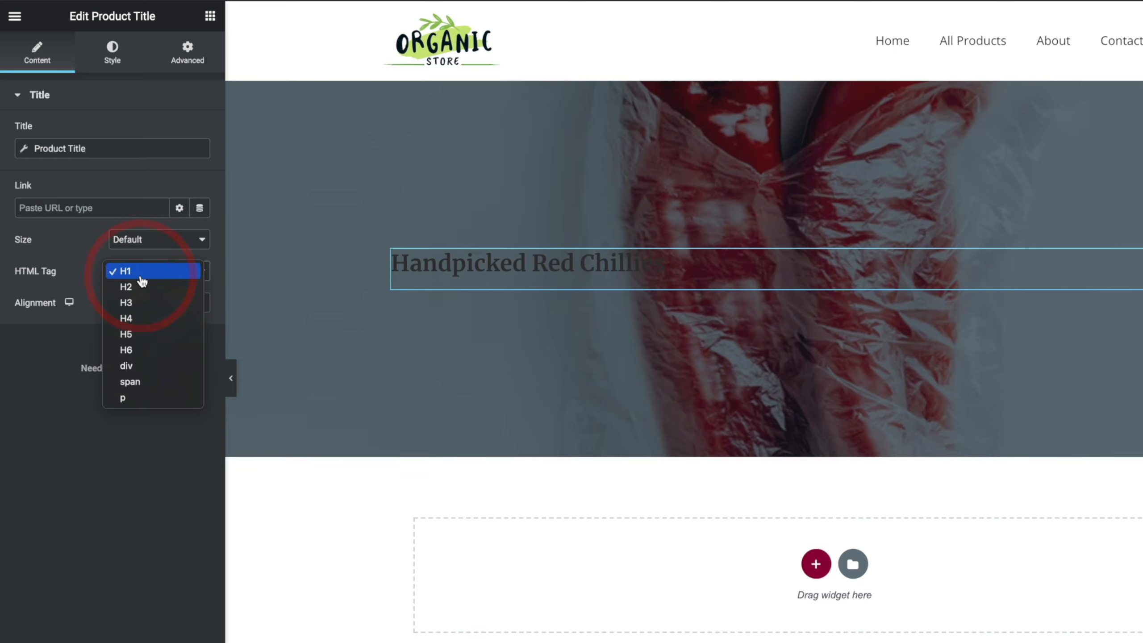
left_click(141, 280)
left_click(161, 305)
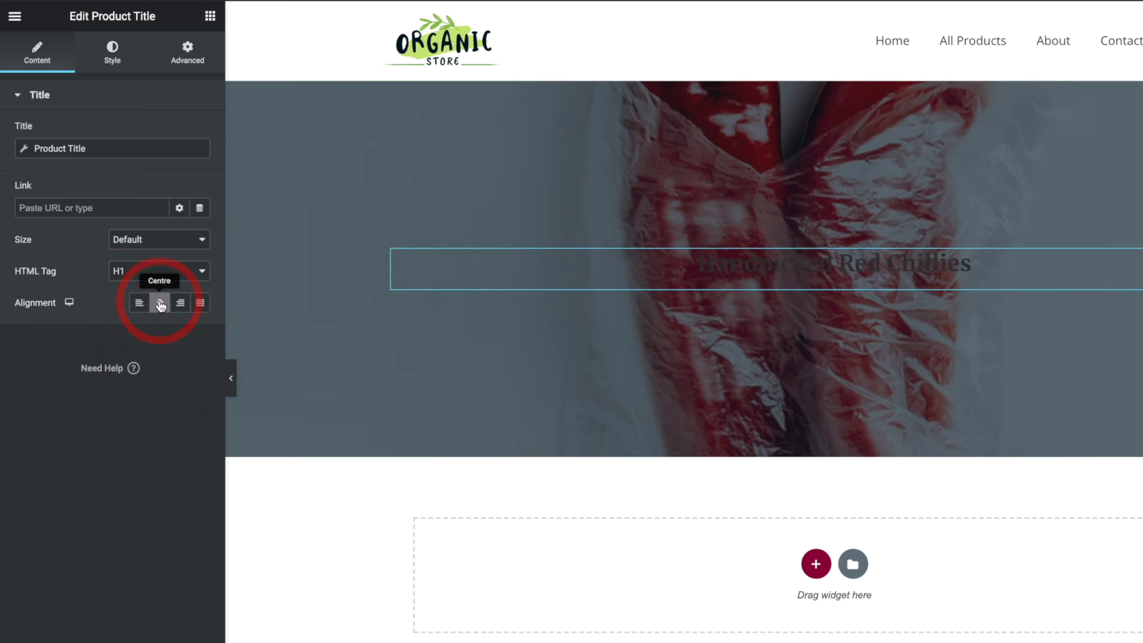
- Set the product title's text colour to the global colour Saved Color #1
left_click(112, 51)
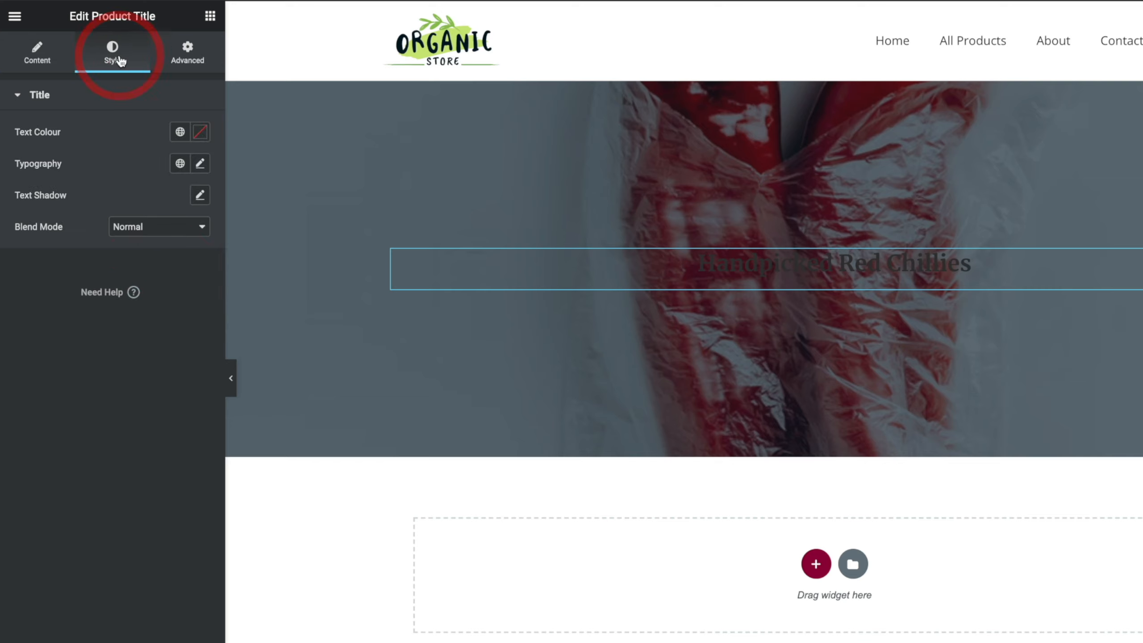
left_click(180, 131)
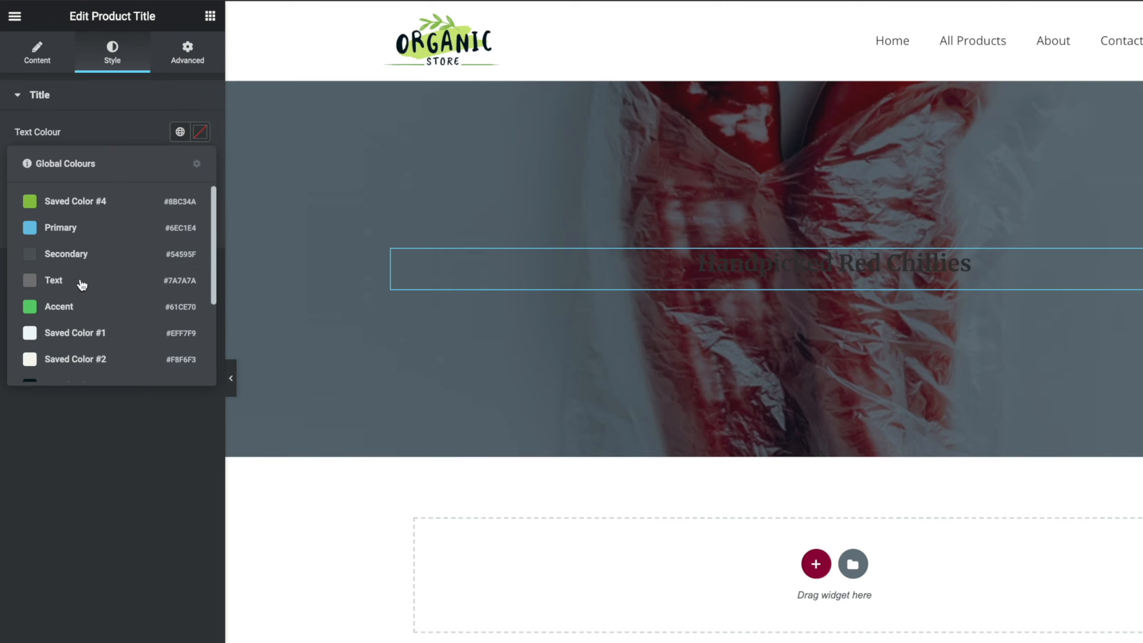
left_click(69, 333)
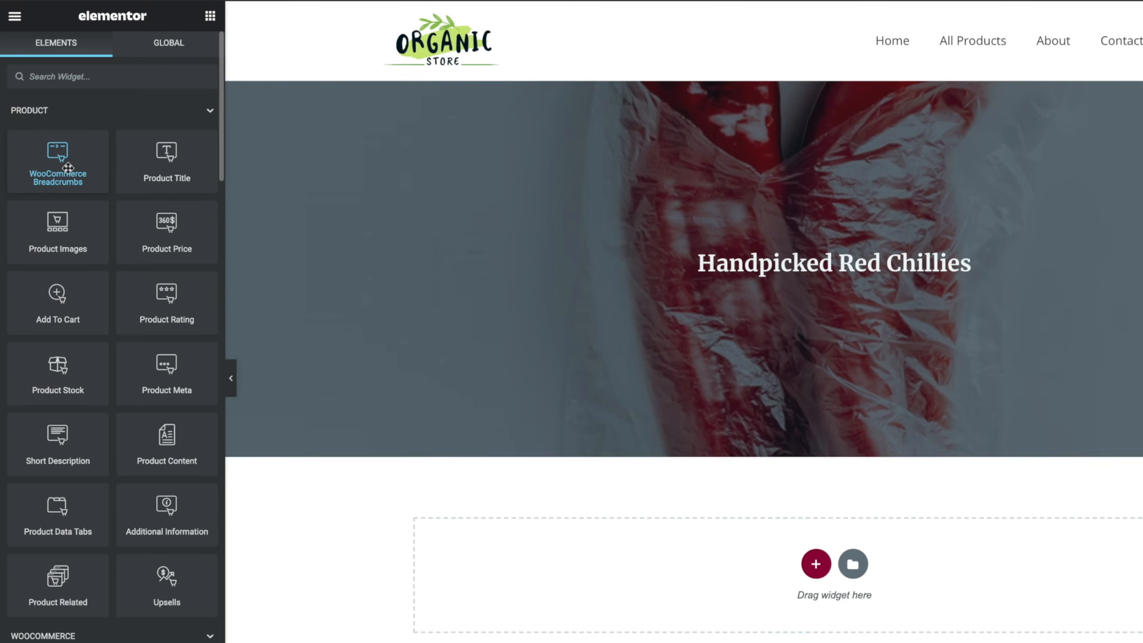
- Place a WooCommerce Breadcrumbs widget below the product title and centre it
left_click_drag(68, 167, 800, 280)
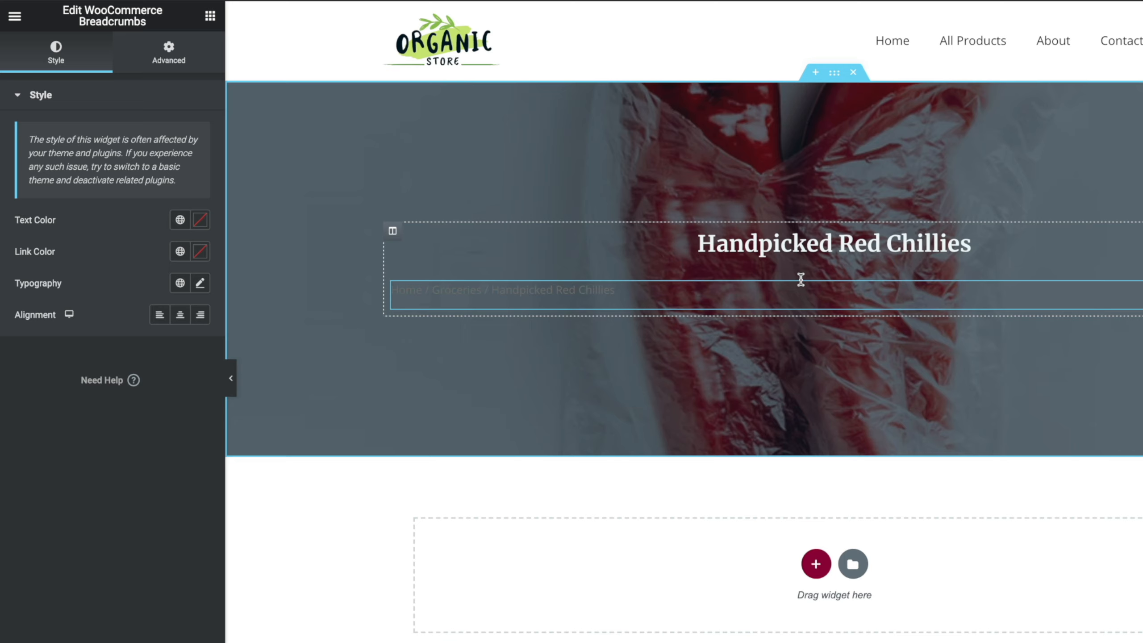
left_click(180, 315)
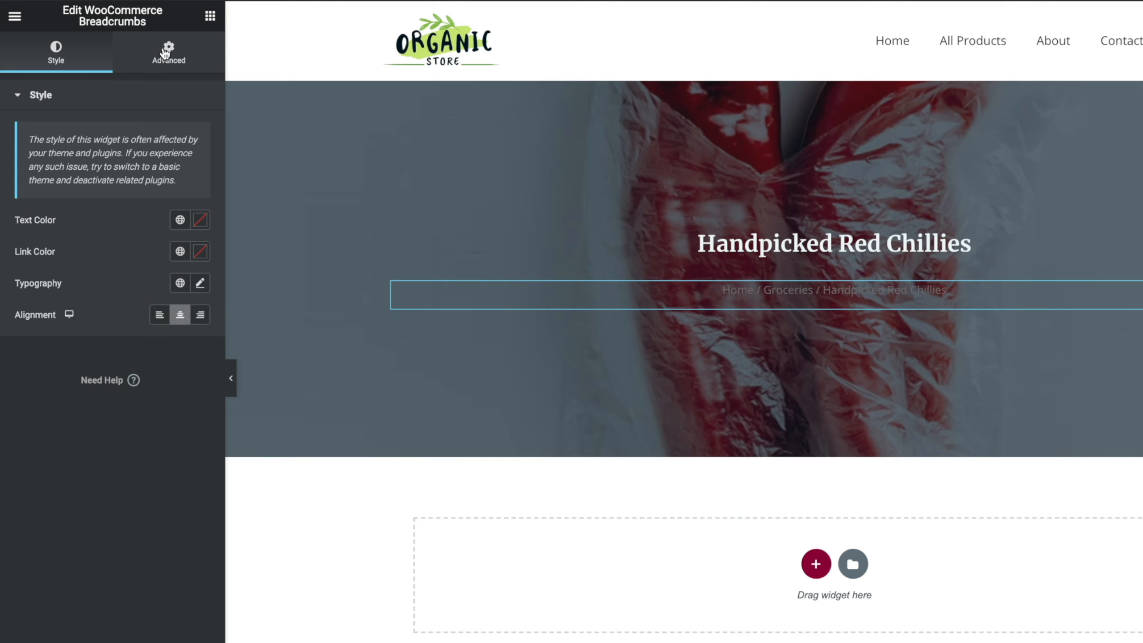
- Set the breadcrumbs' text colour to Saved Color #1 and their link colour to Saved Color #4
left_click(177, 221)
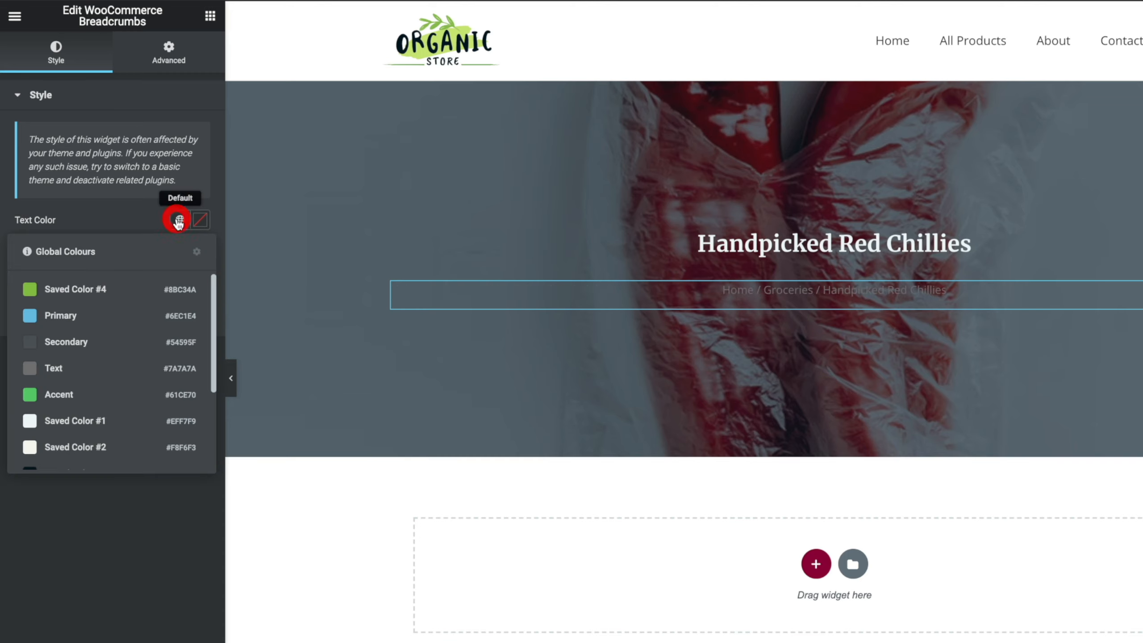
left_click(76, 421)
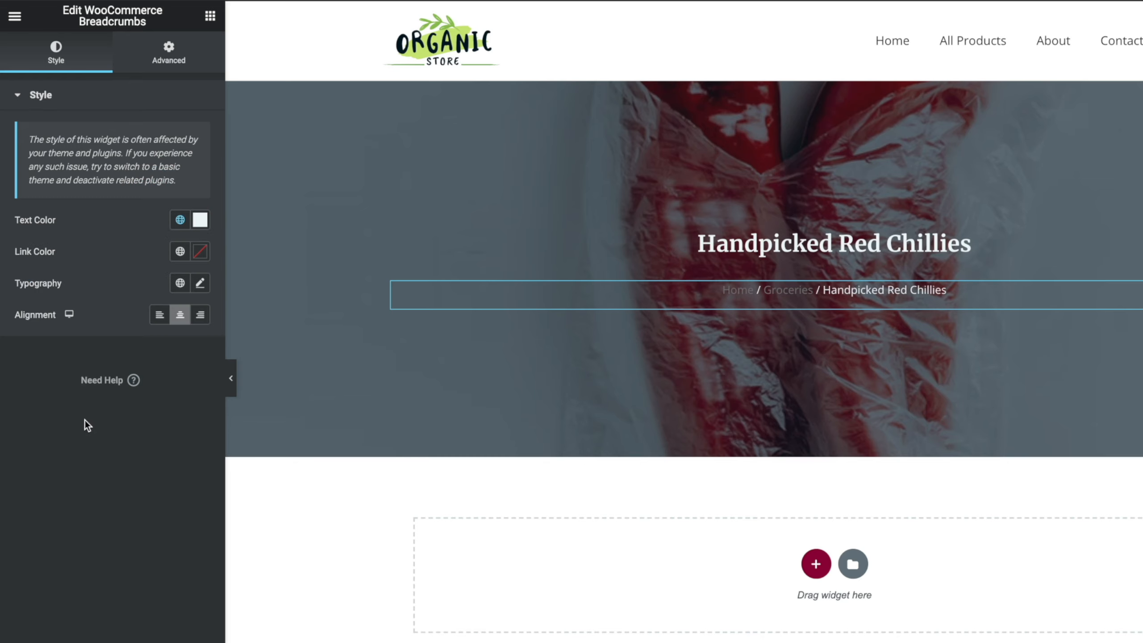
left_click(179, 251)
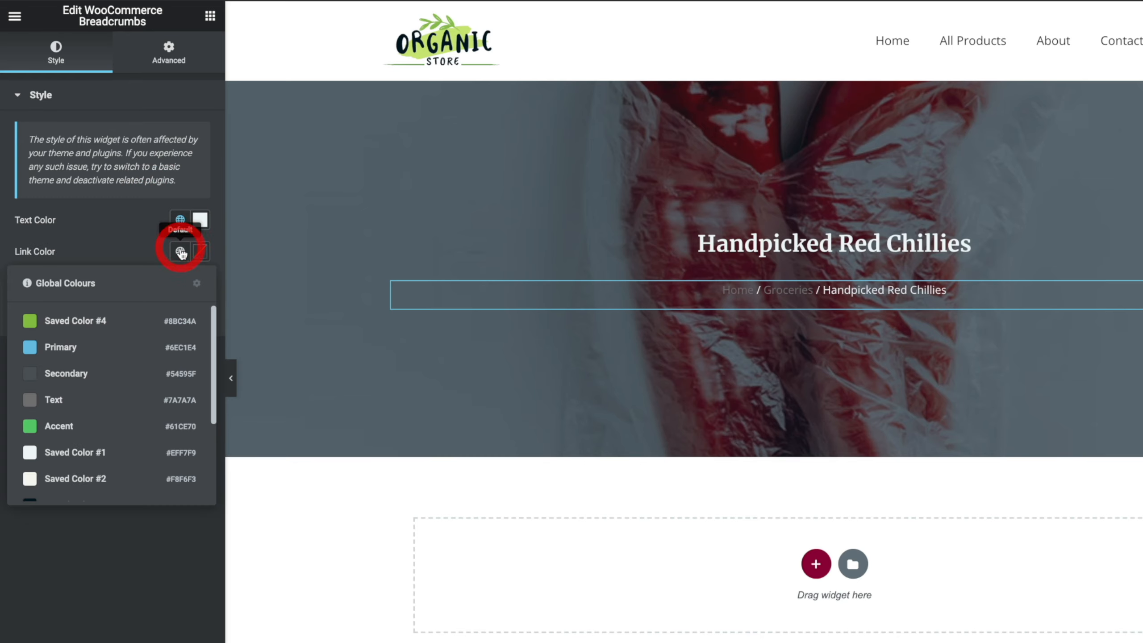
left_click(96, 327)
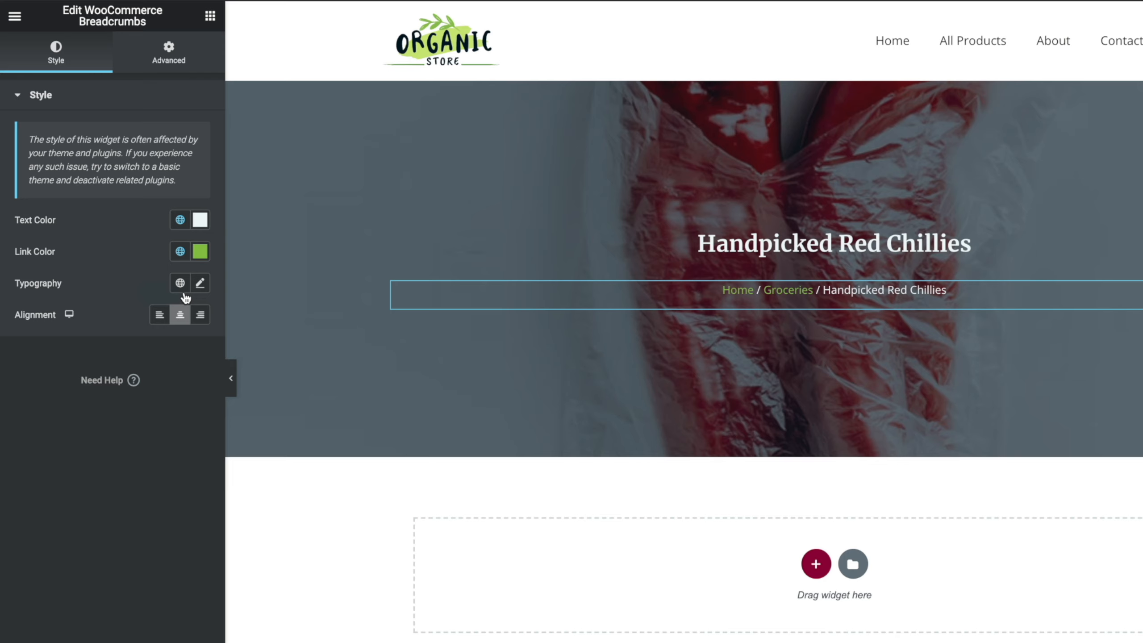
- Insert a Divider widget between the product title and the breadcrumbs, 15% wide and centred
left_click(210, 15)
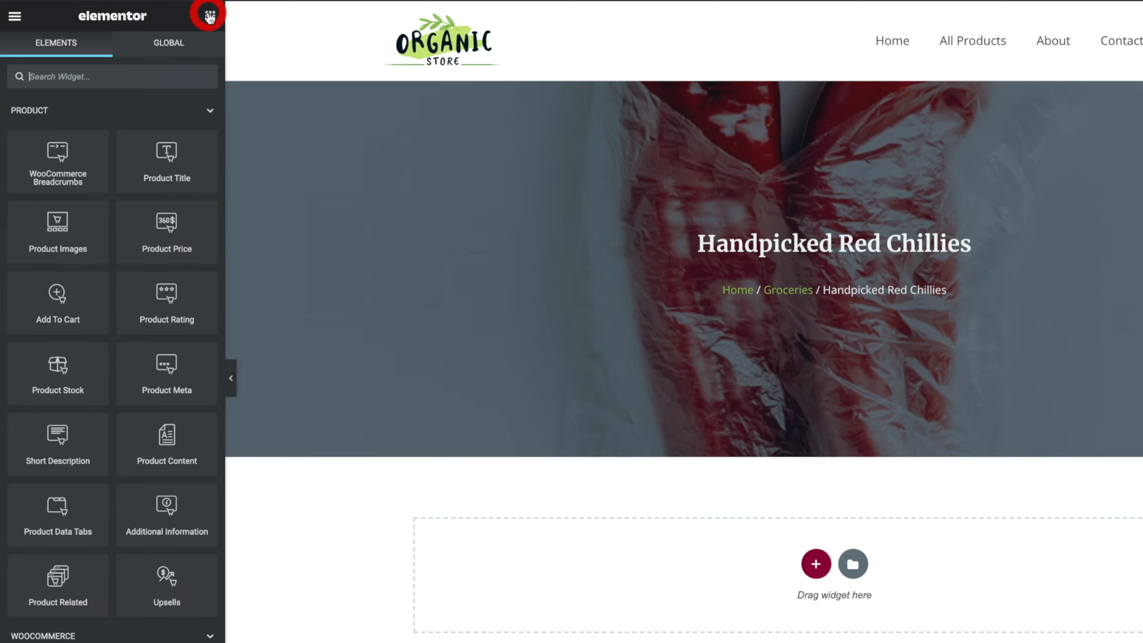
scroll(90, 518, "down", 10)
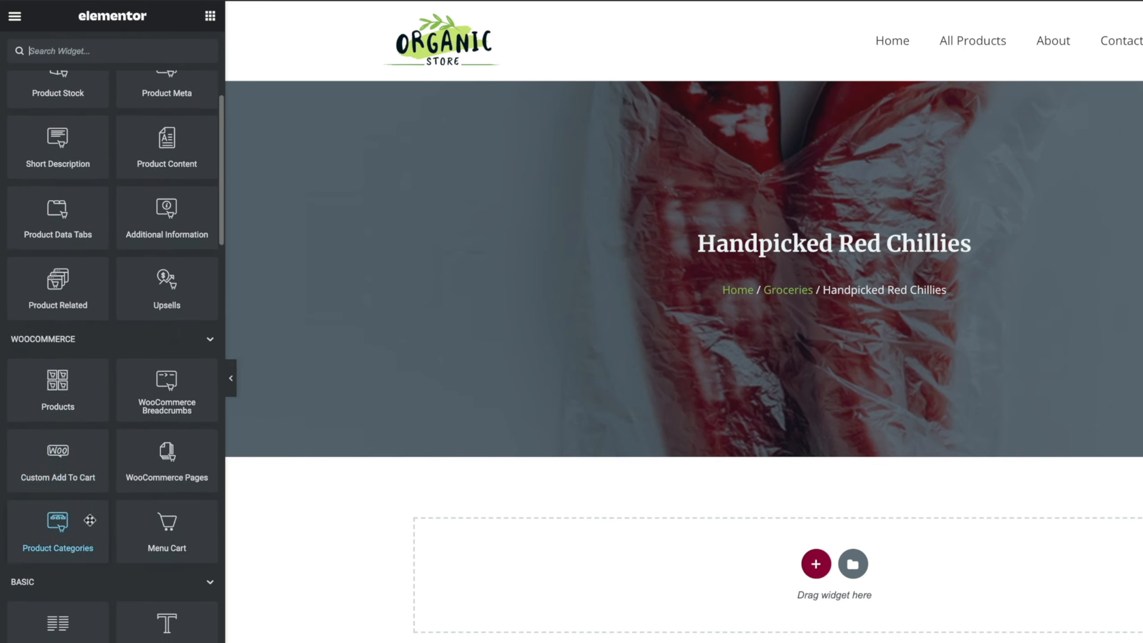
scroll(90, 520, "down", 4)
left_click_drag(61, 430, 927, 270)
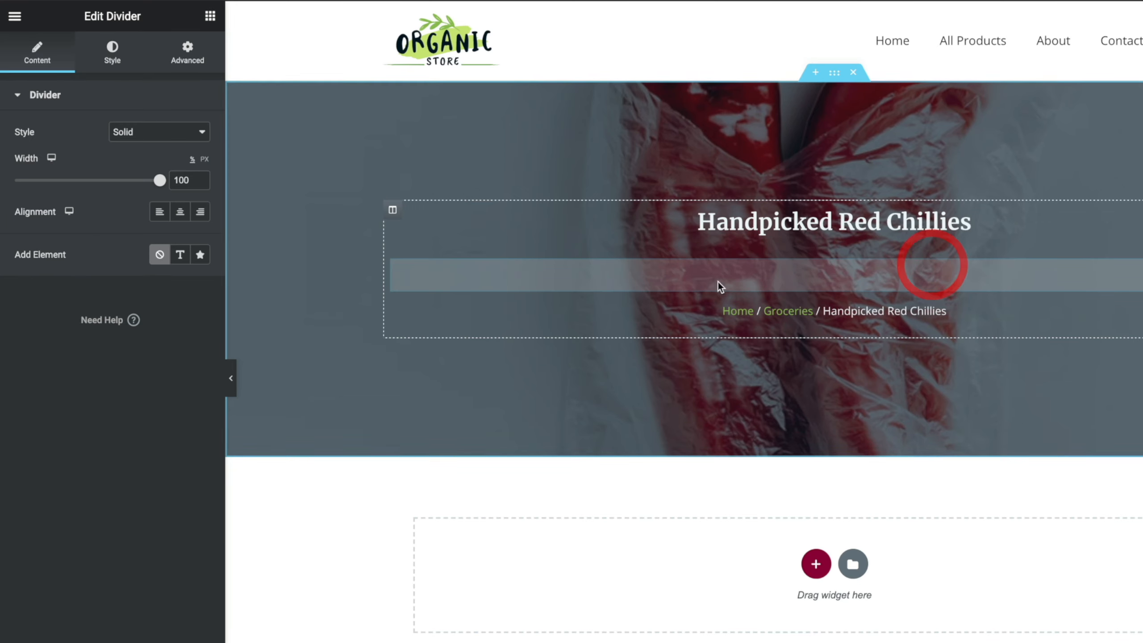
left_click_drag(162, 180, 36, 180)
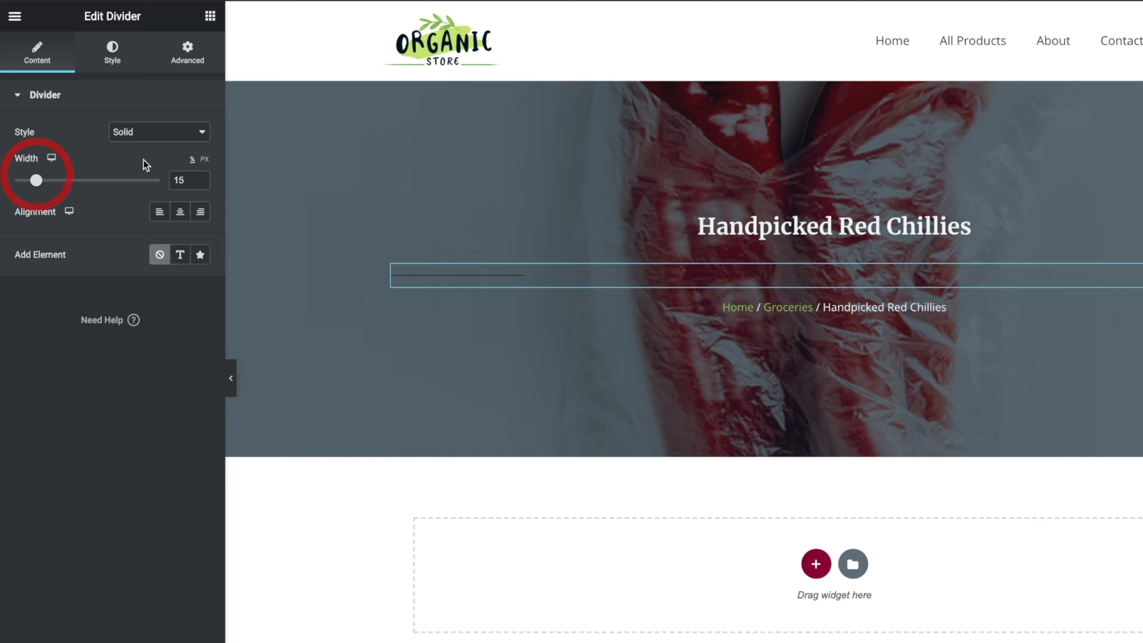
left_click(188, 217)
- Colour the divider with global colour Saved Color #1 and reduce its gap to 2
left_click(112, 50)
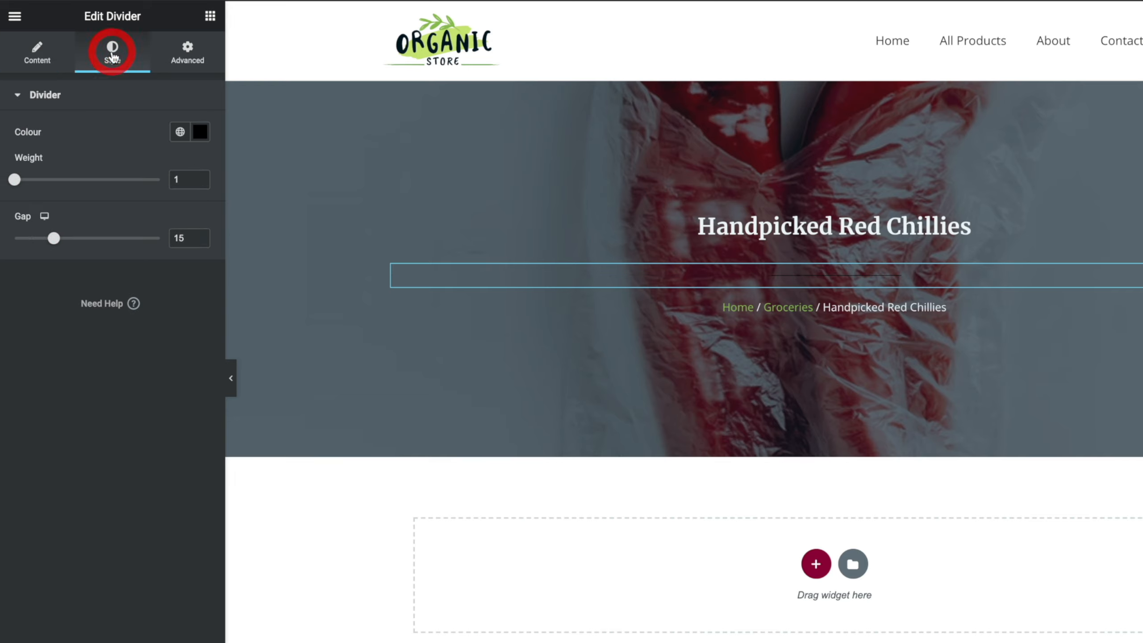
left_click(181, 135)
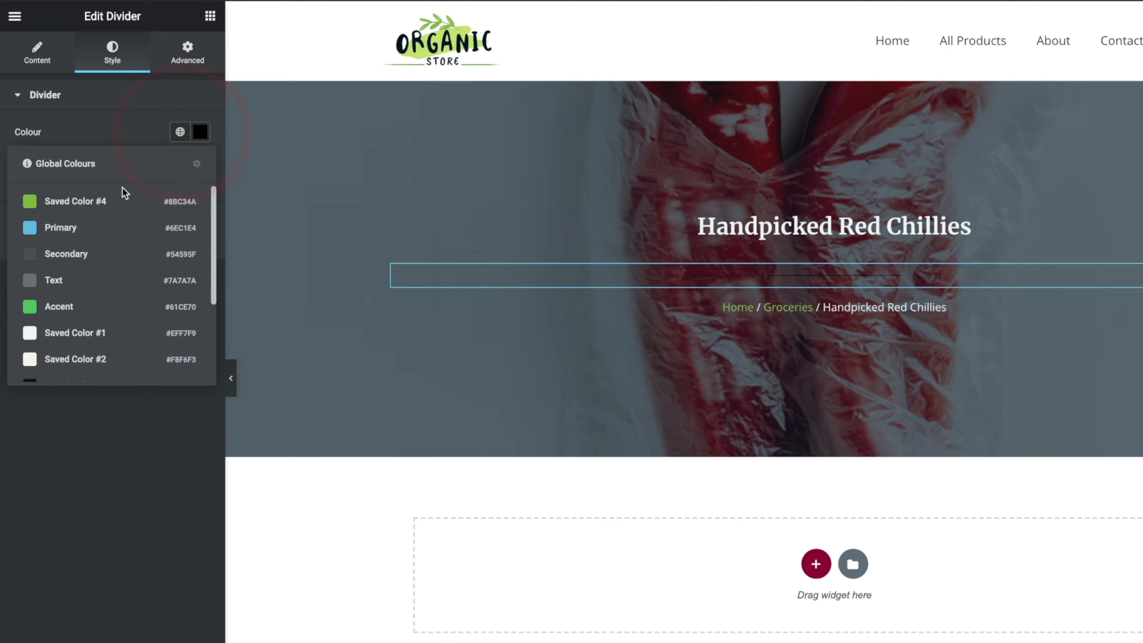
left_click(52, 333)
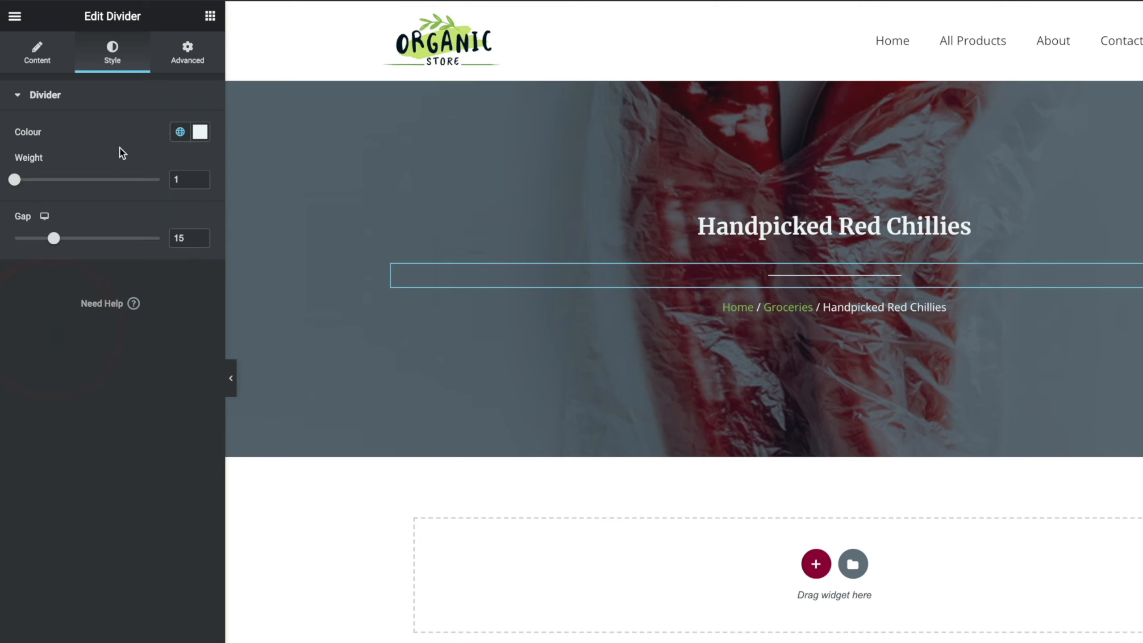
left_click_drag(53, 239, 9, 239)
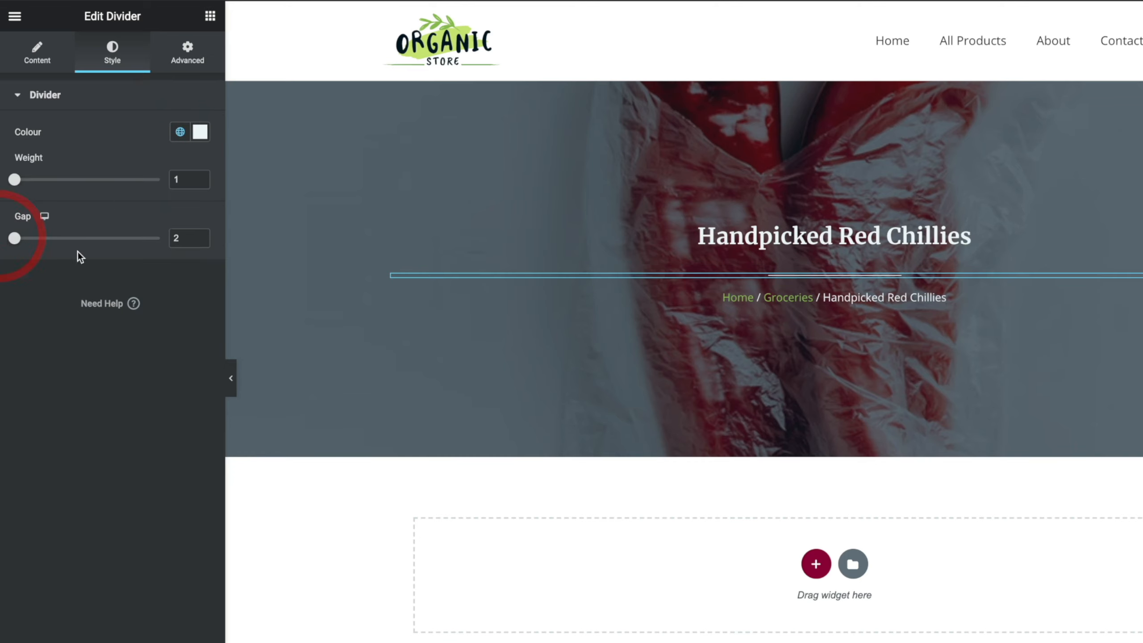
left_click(198, 240)
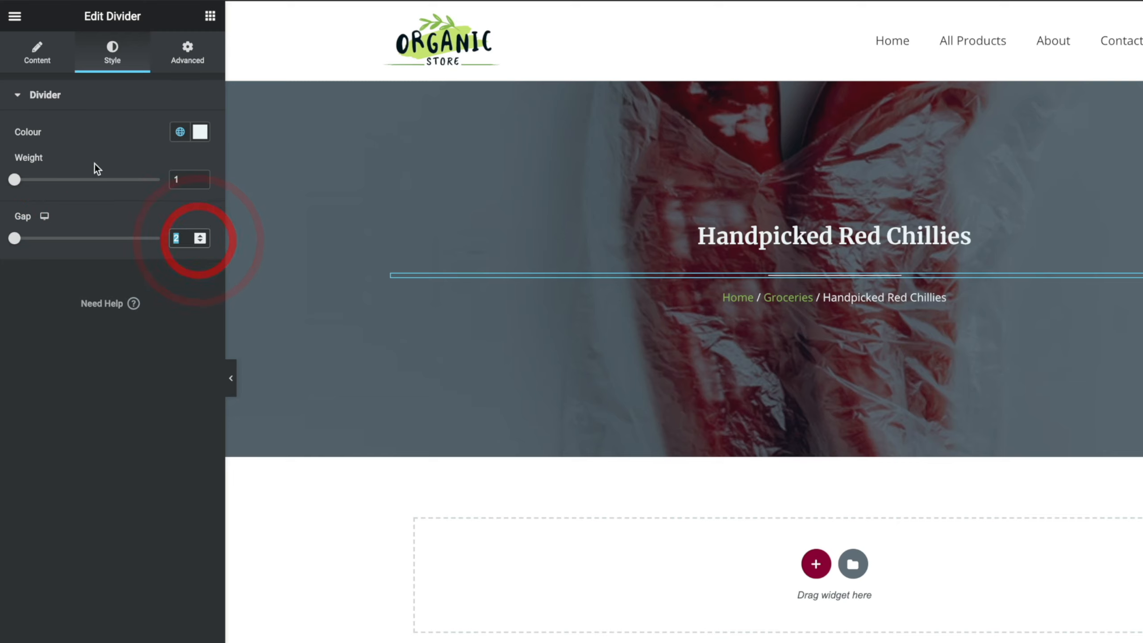
- Change the divider's line style to Dotted
left_click(47, 60)
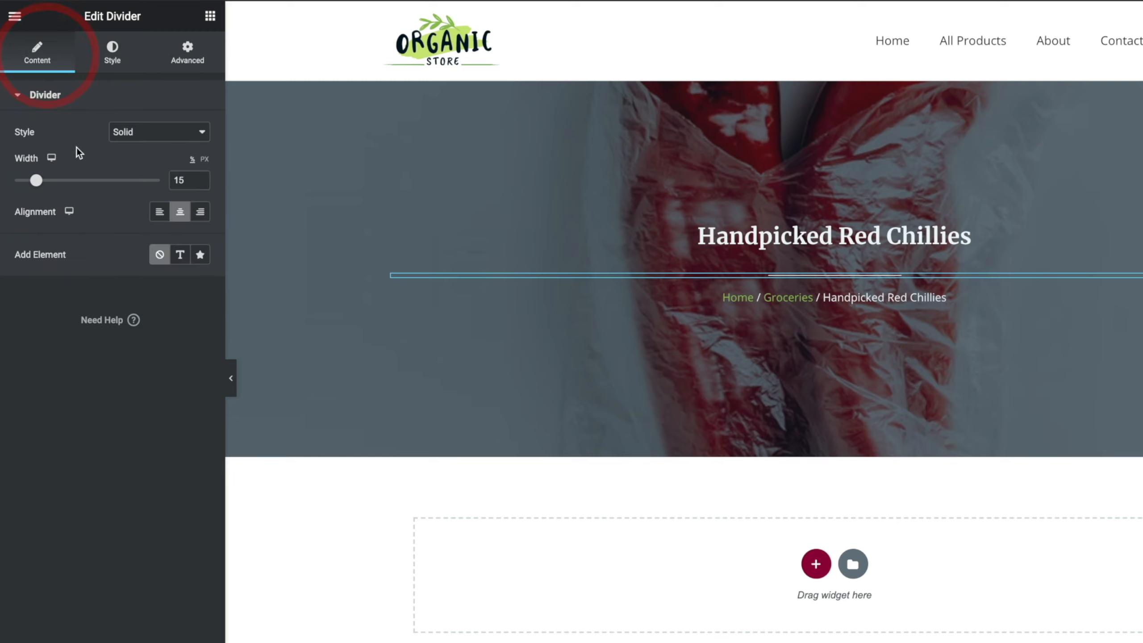
left_click(137, 128)
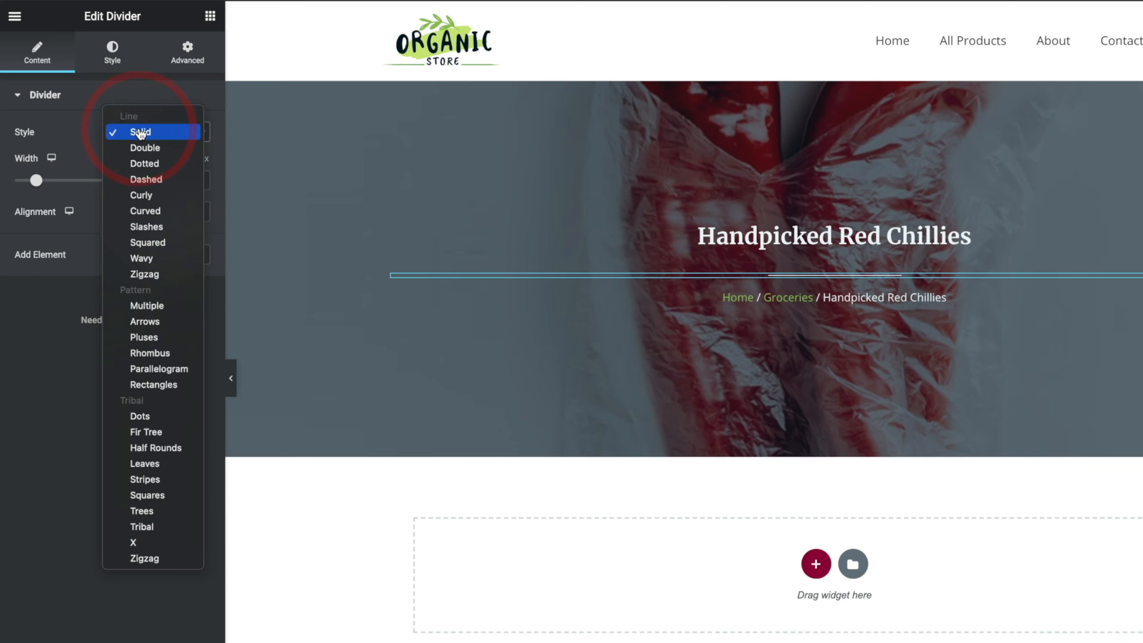
left_click(144, 163)
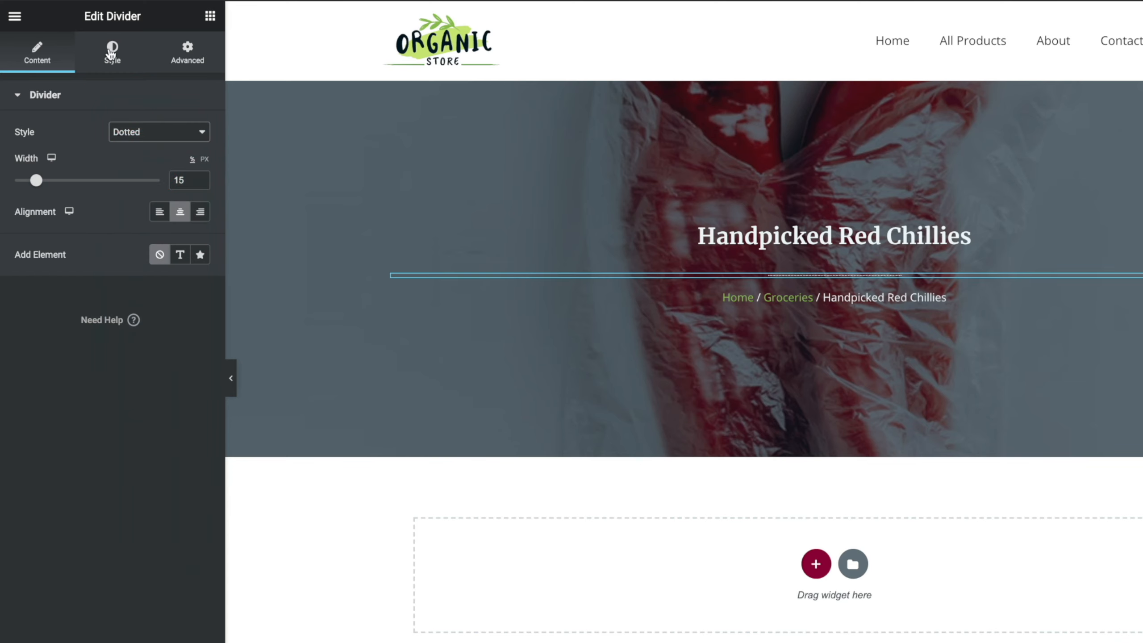
- Make the divider's colour semi-transparent by lowering its opacity to give #EFF7F96B
left_click(111, 51)
left_click(200, 131)
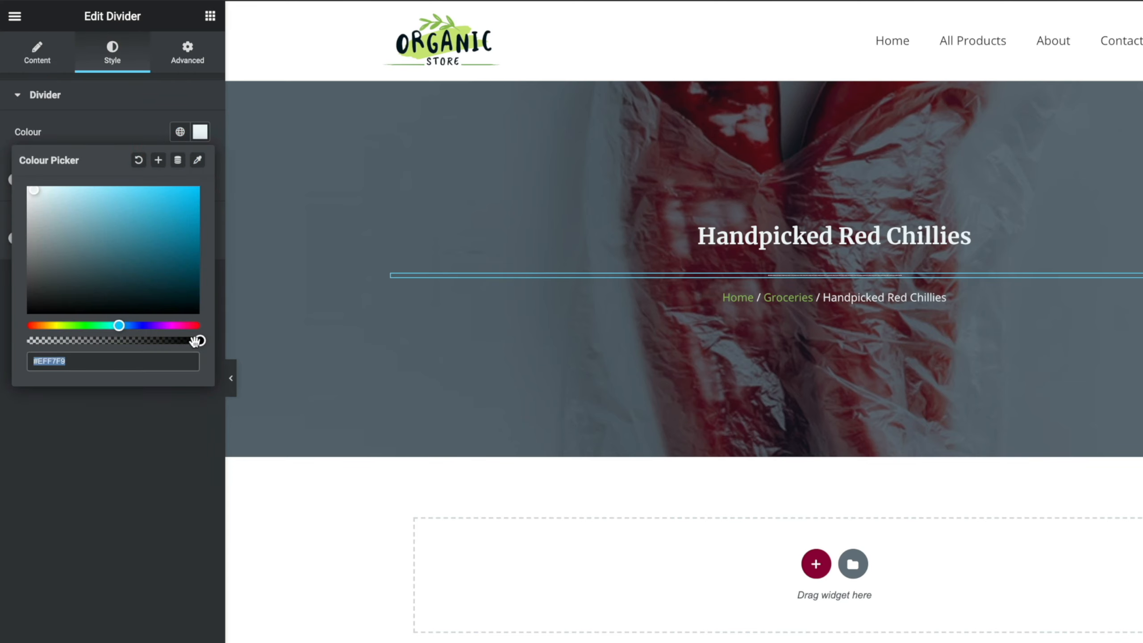
left_click_drag(196, 340, 100, 340)
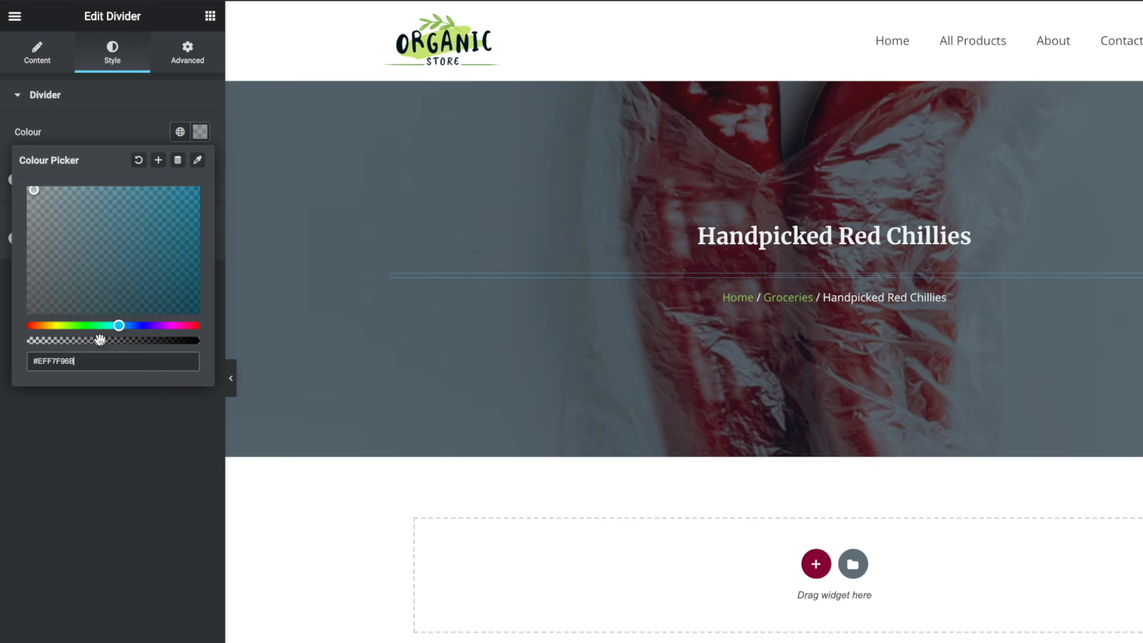
left_click(106, 463)
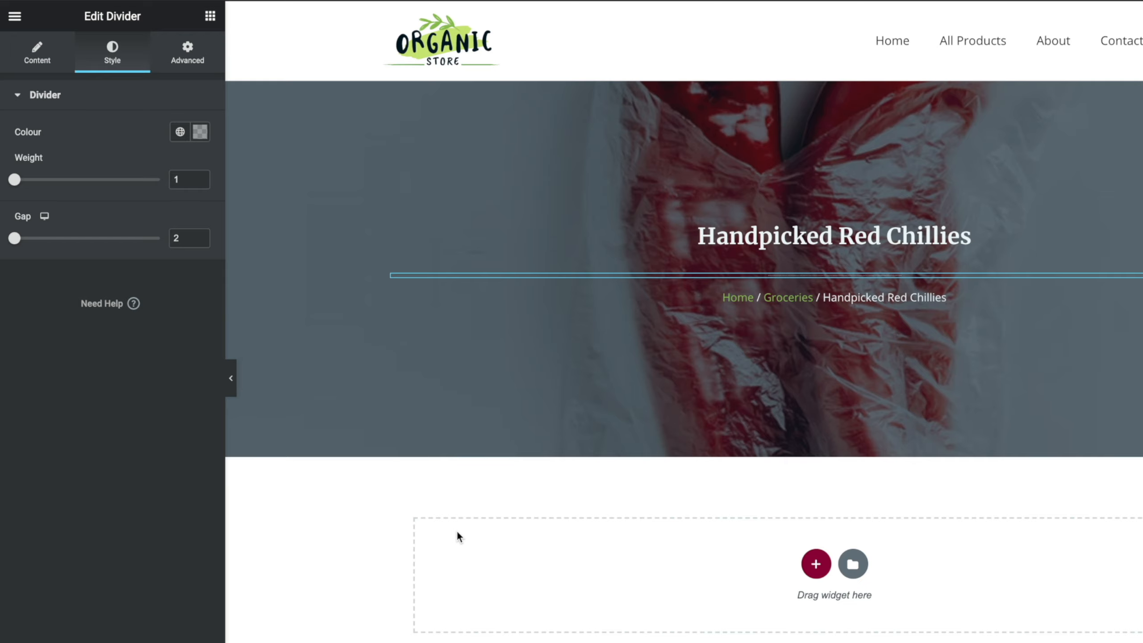
- Add a new section with two equal columns below the hero section
scroll(456, 530, "down", 1)
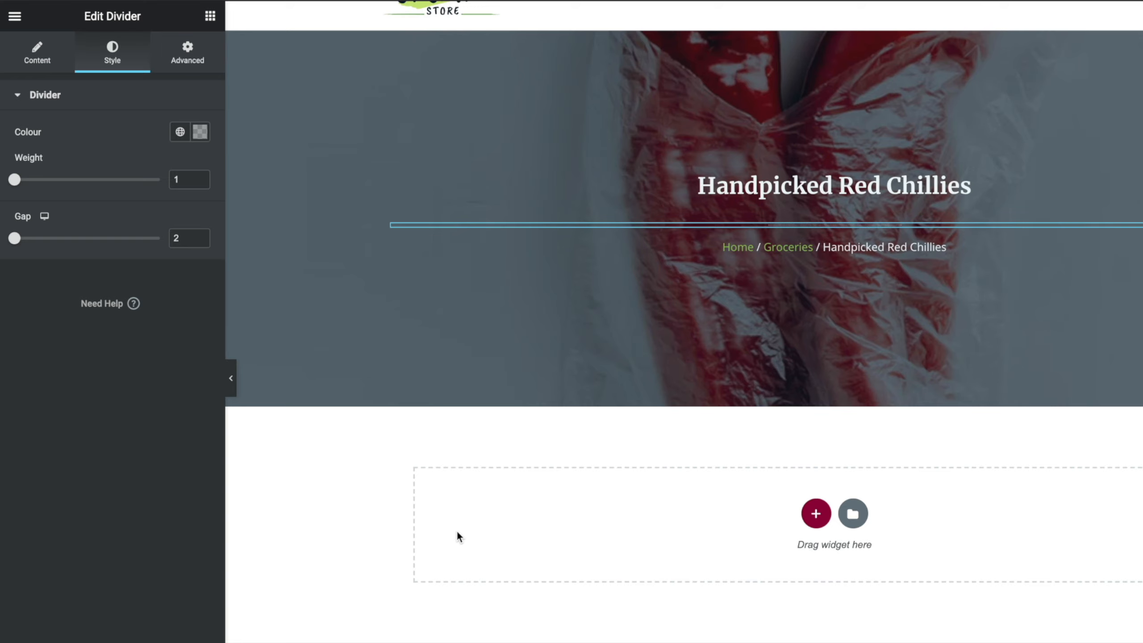
scroll(456, 530, "down", 3)
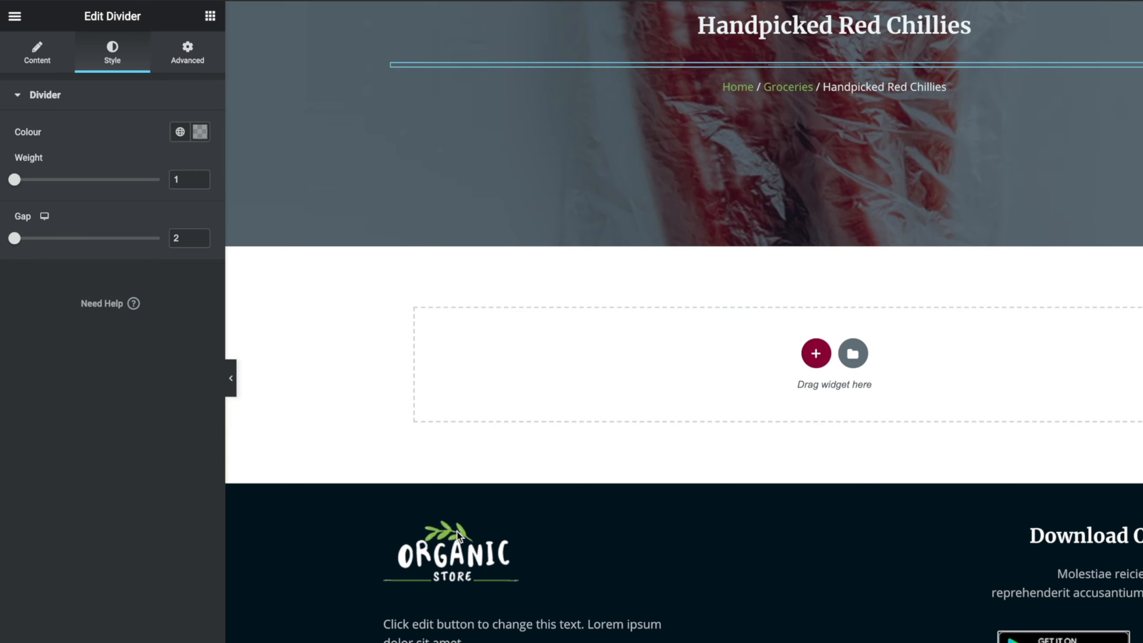
left_click(815, 353)
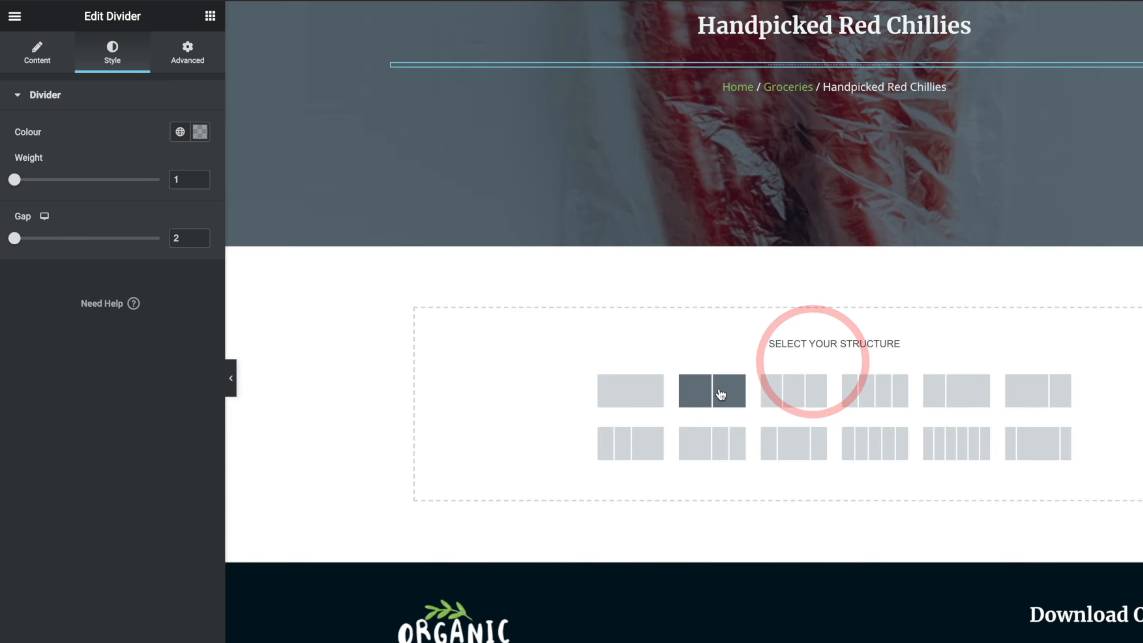
left_click(705, 399)
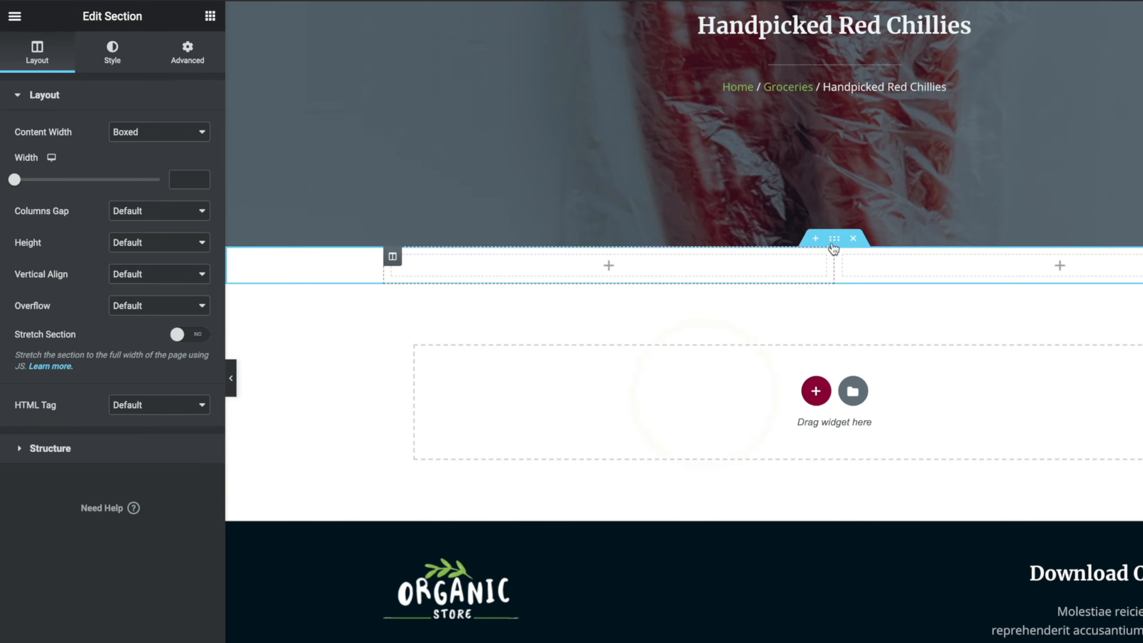
- Set the two-column section's top and bottom margins to 50 px
left_click(182, 71)
left_click(29, 149)
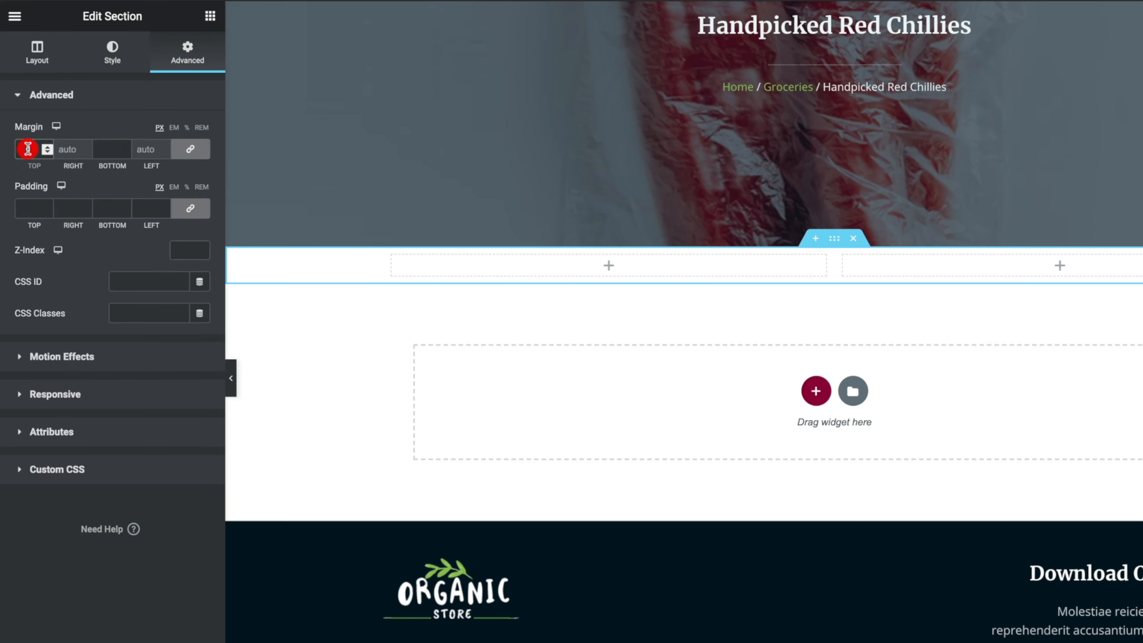
type("50")
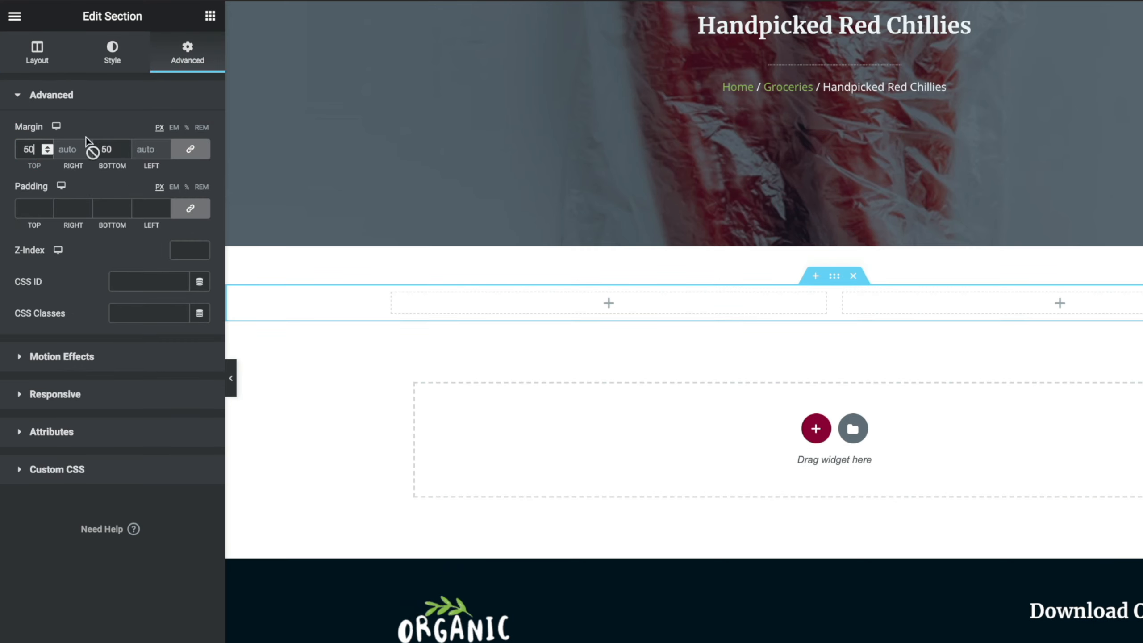
- Place a Product Images widget in the first column of the new section
left_click(210, 16)
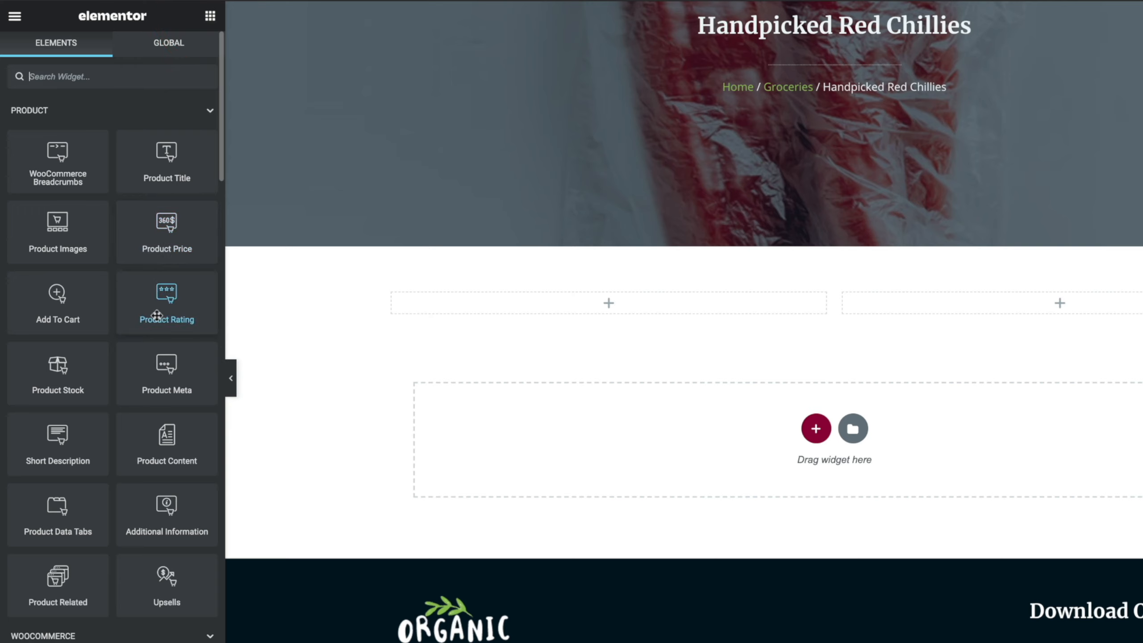
left_click_drag(58, 227, 447, 309)
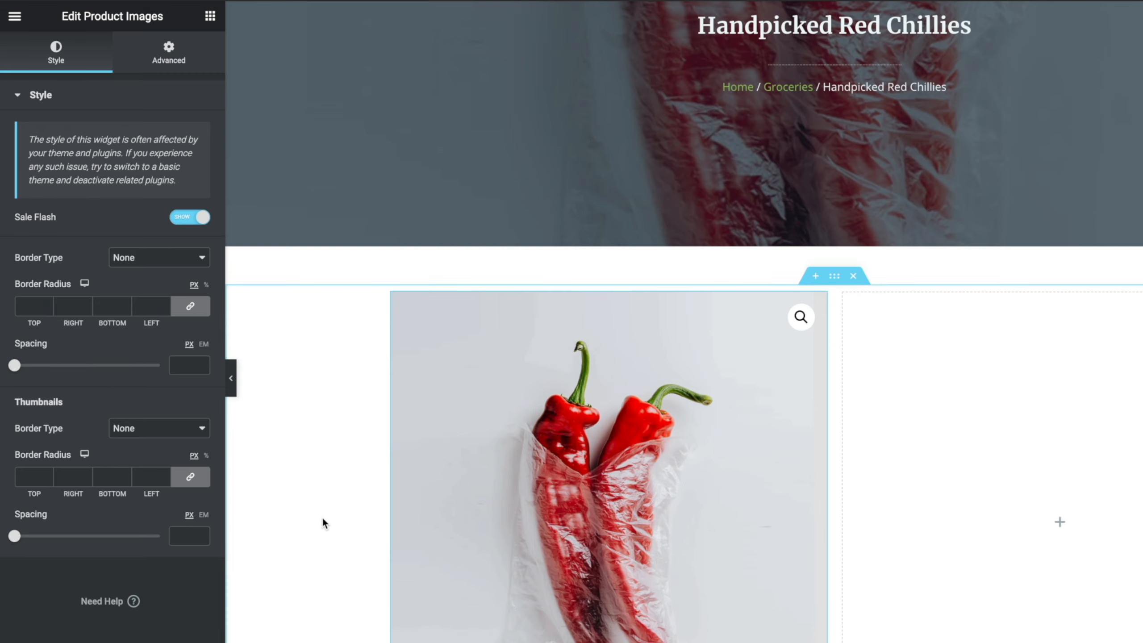
- Try a Product Title widget in the empty column beside the product image
scroll(323, 522, "down", 3)
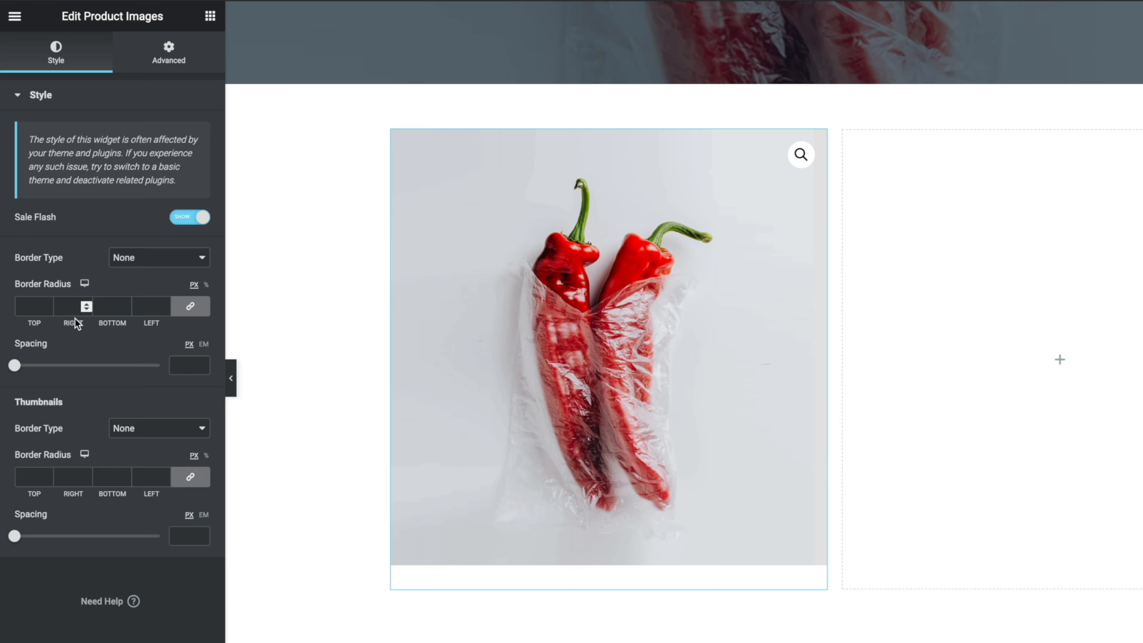
left_click(210, 16)
left_click_drag(163, 151, 929, 175)
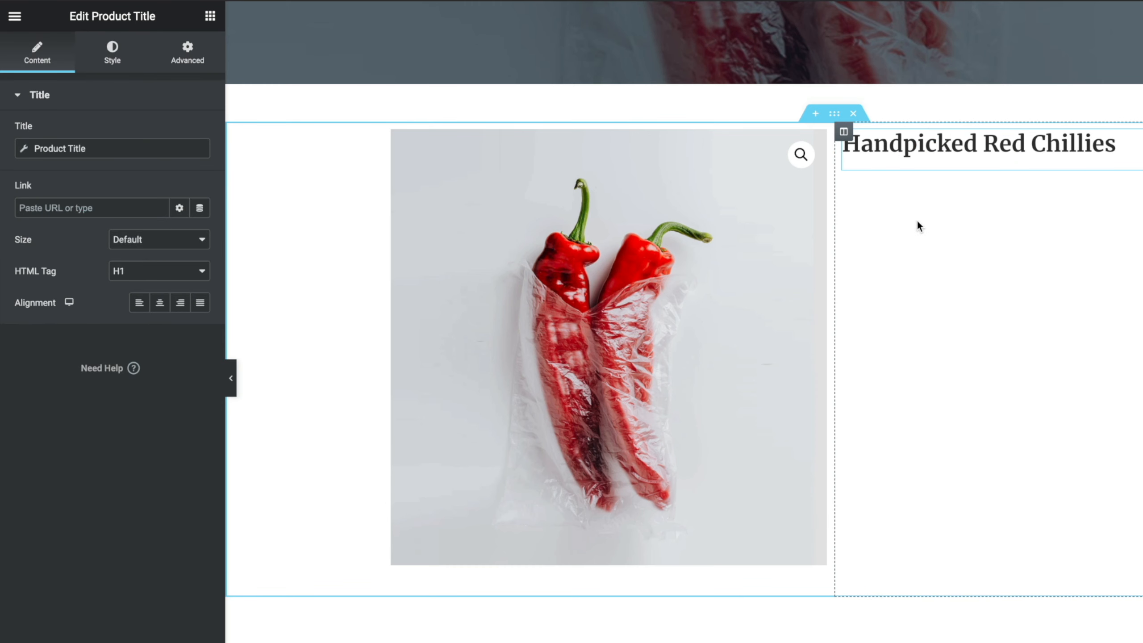
scroll(916, 222, "up", 5)
scroll(916, 224, "up", 3)
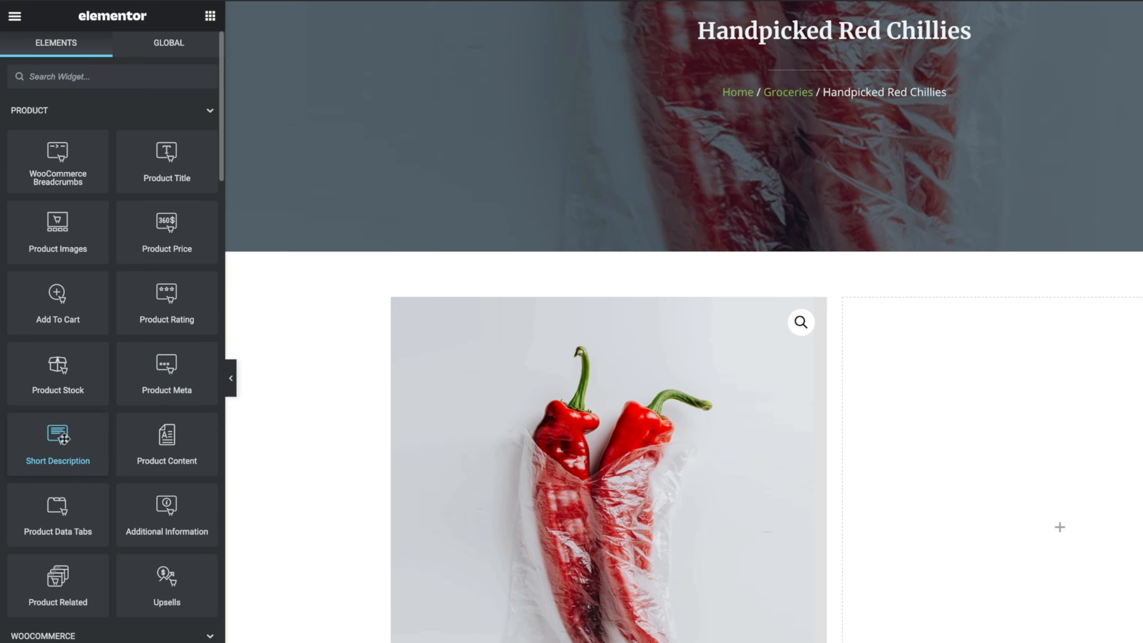
- Add a Short Description widget to the column beside the product image, with a Product Price widget above it
left_click_drag(58, 439, 951, 375)
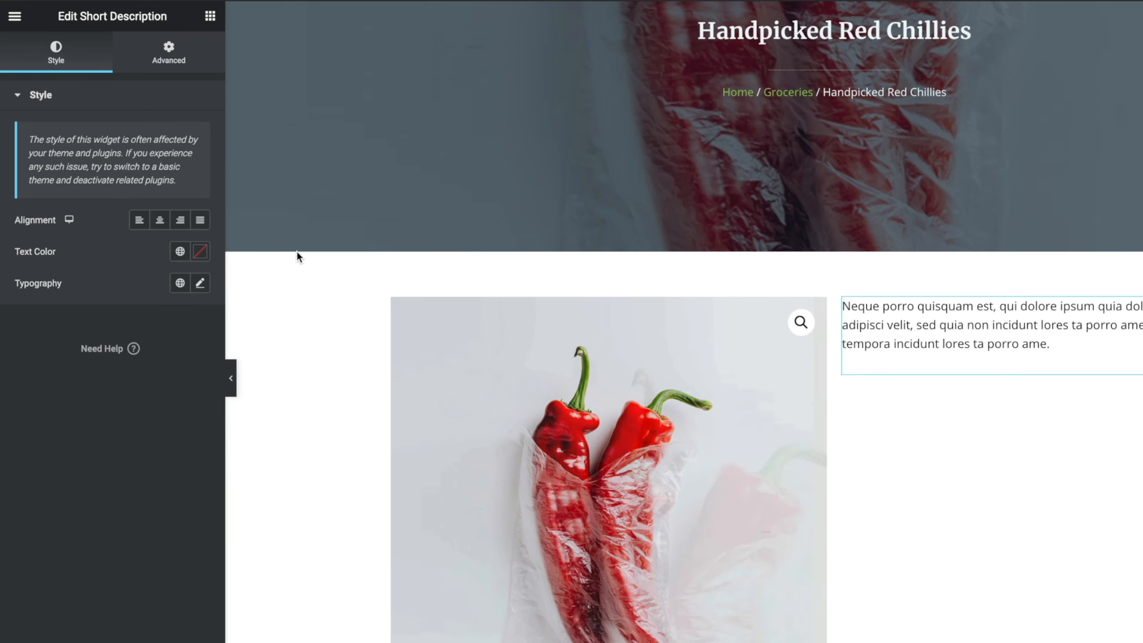
left_click(209, 17)
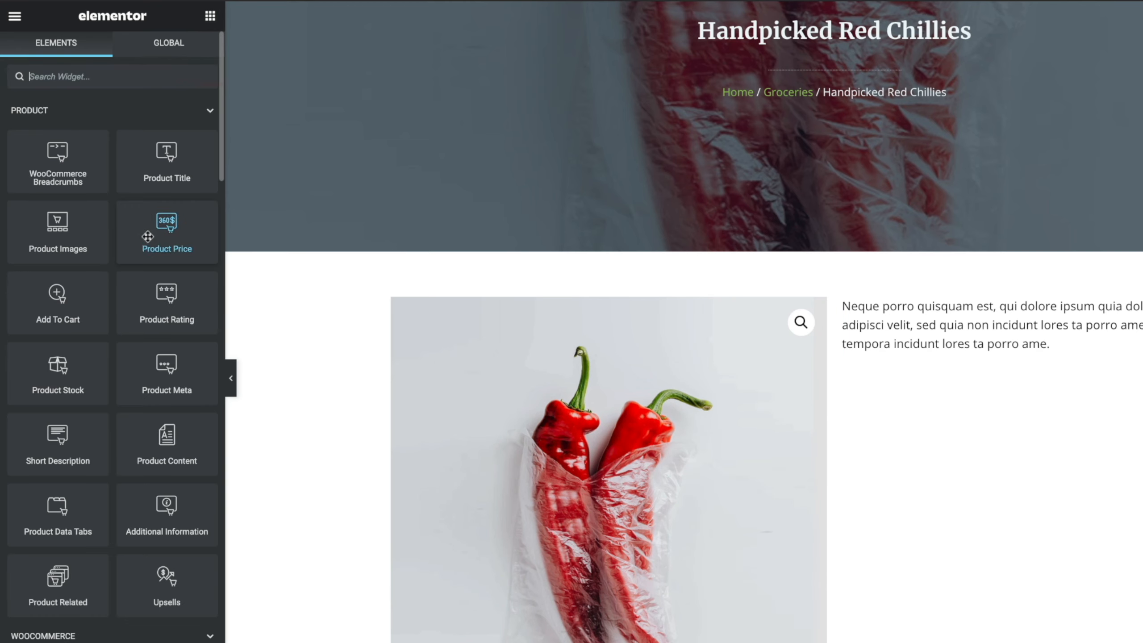
left_click_drag(164, 231, 910, 324)
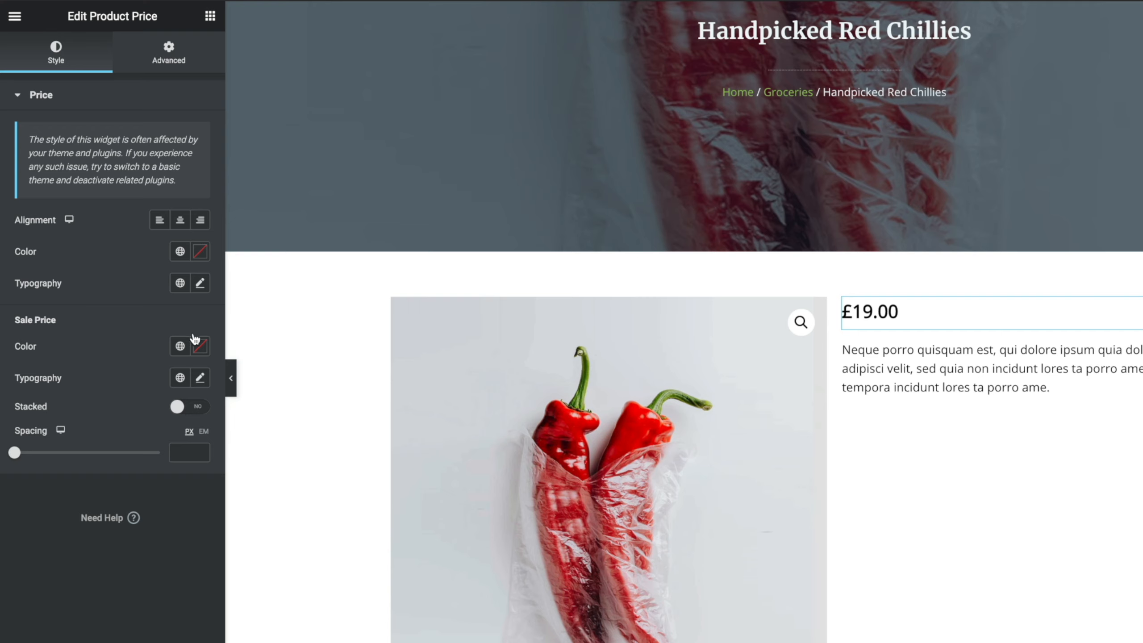
- Add a Product Rating widget below the short description, followed by an Add To Cart widget
left_click(211, 15)
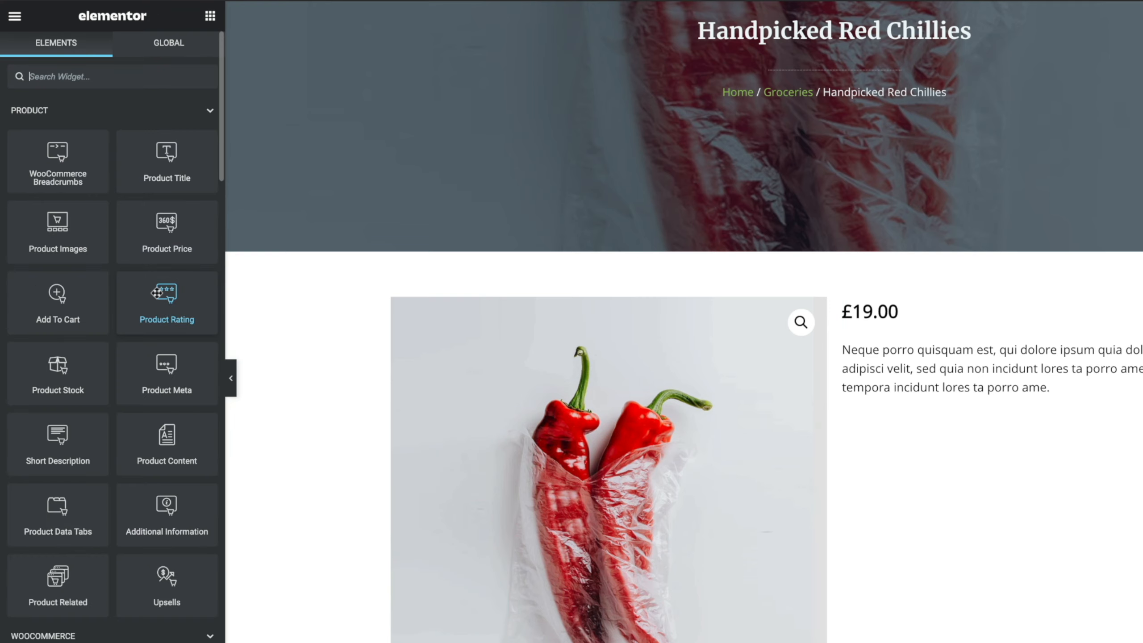
left_click_drag(166, 295, 1023, 391)
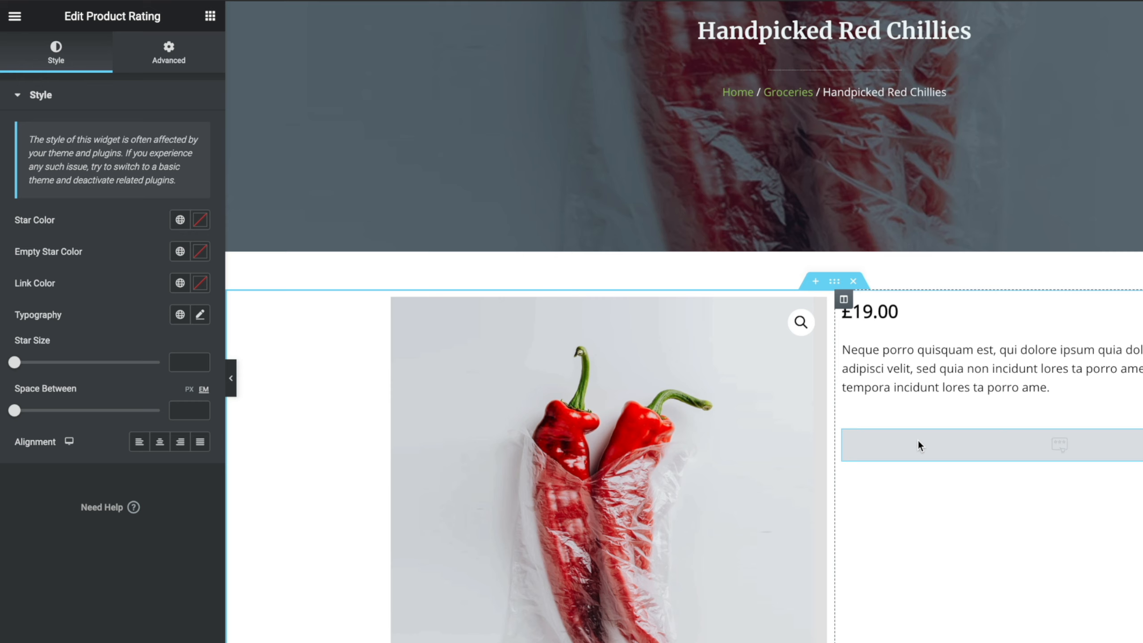
left_click(210, 16)
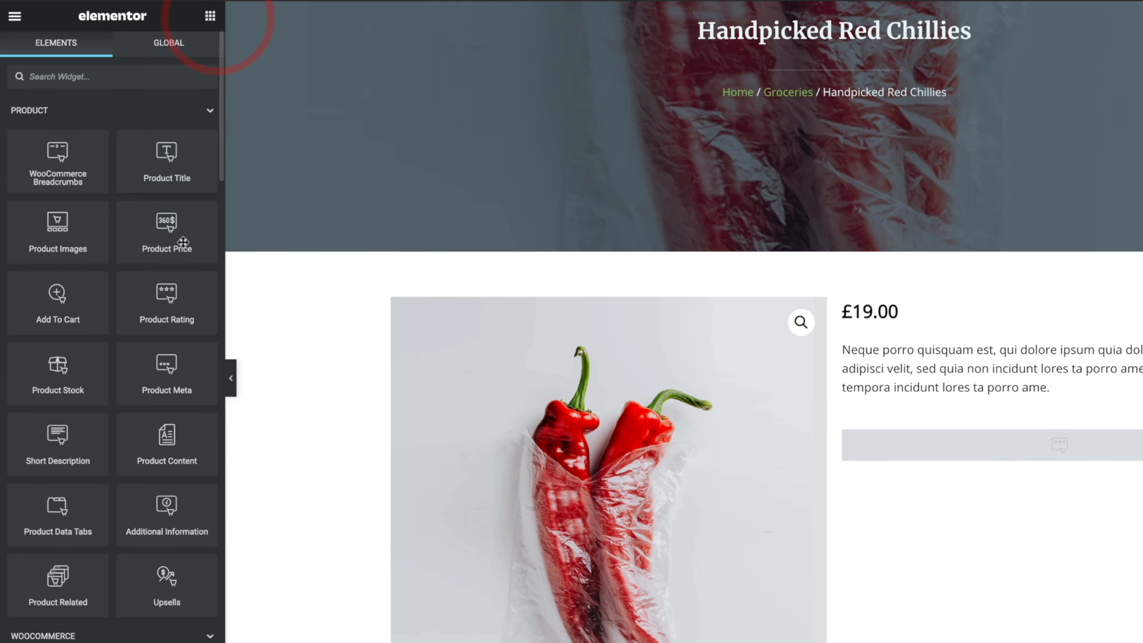
scroll(144, 387, "down", 1)
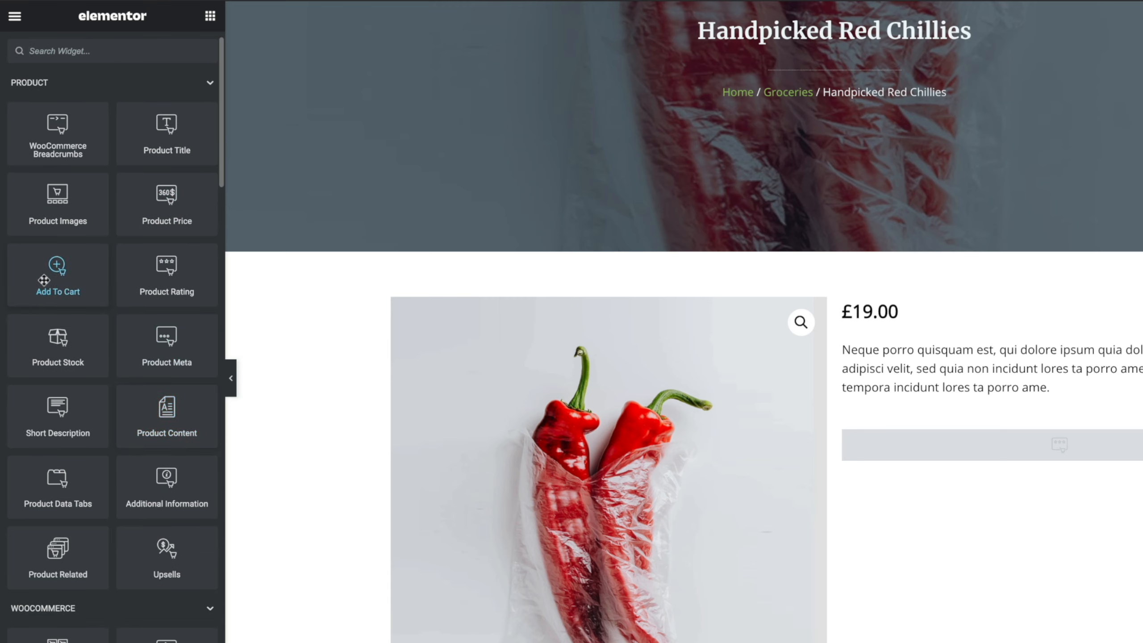
left_click_drag(57, 283, 947, 457)
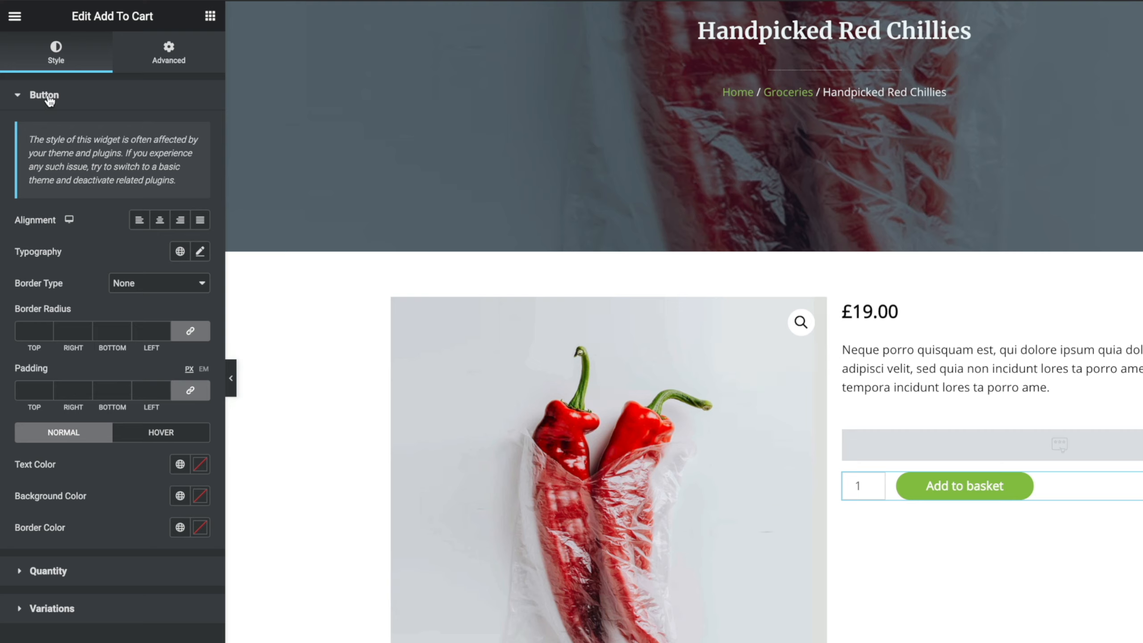
- Give the Add To Cart quantity field a border radius of 8 px on all corners and a Dotted border type
left_click(40, 570)
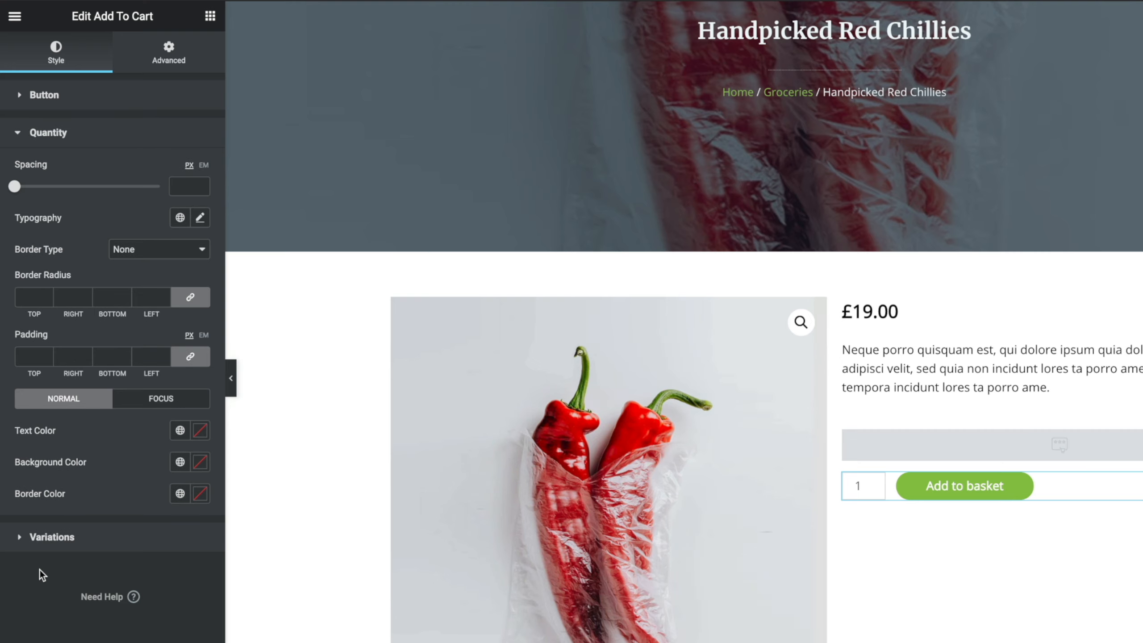
left_click(50, 537)
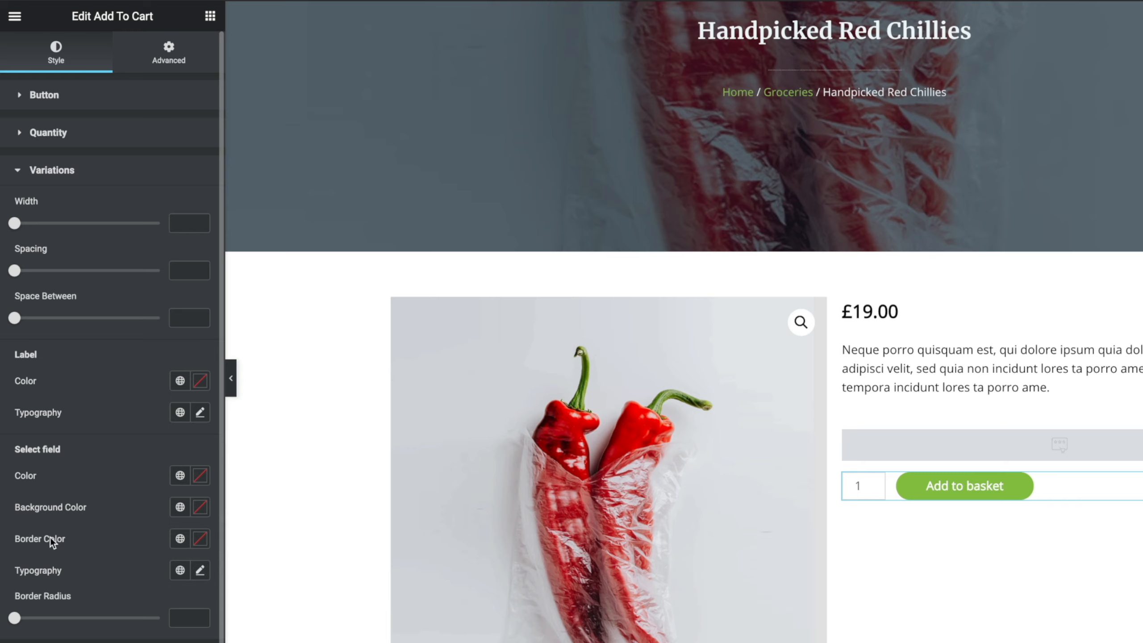
left_click(55, 171)
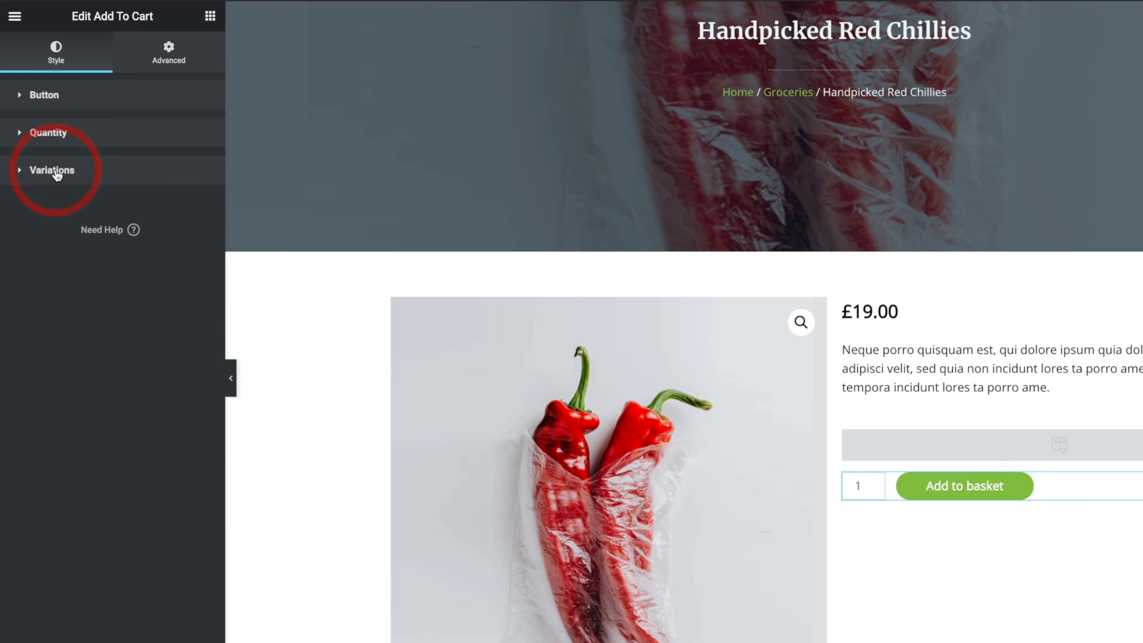
left_click(50, 133)
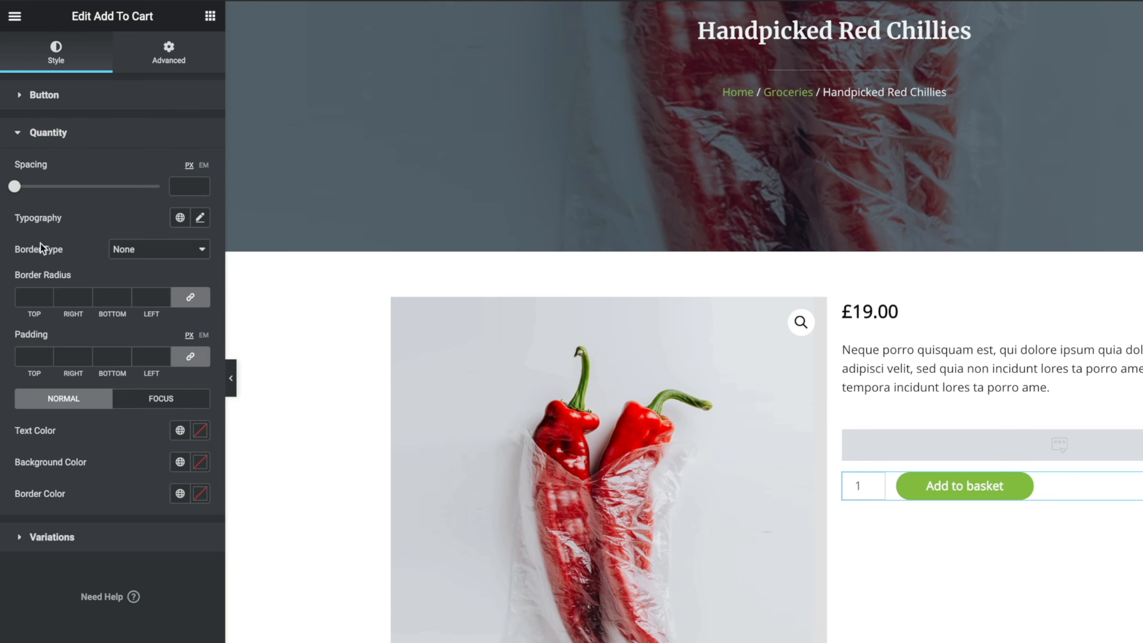
left_click(29, 293)
type("8")
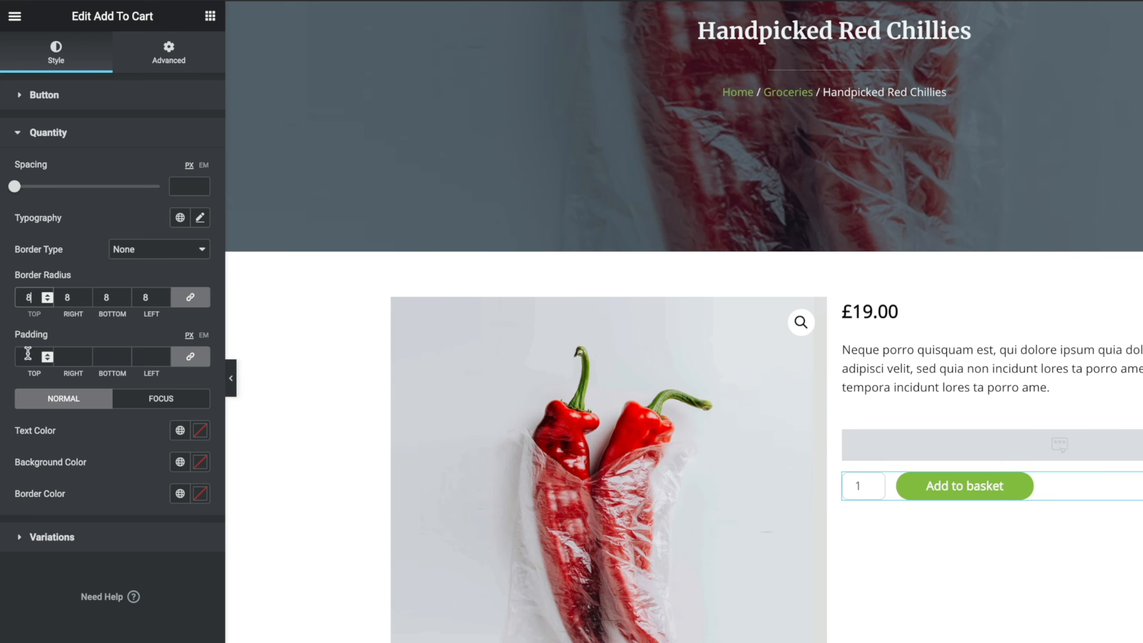
left_click(153, 249)
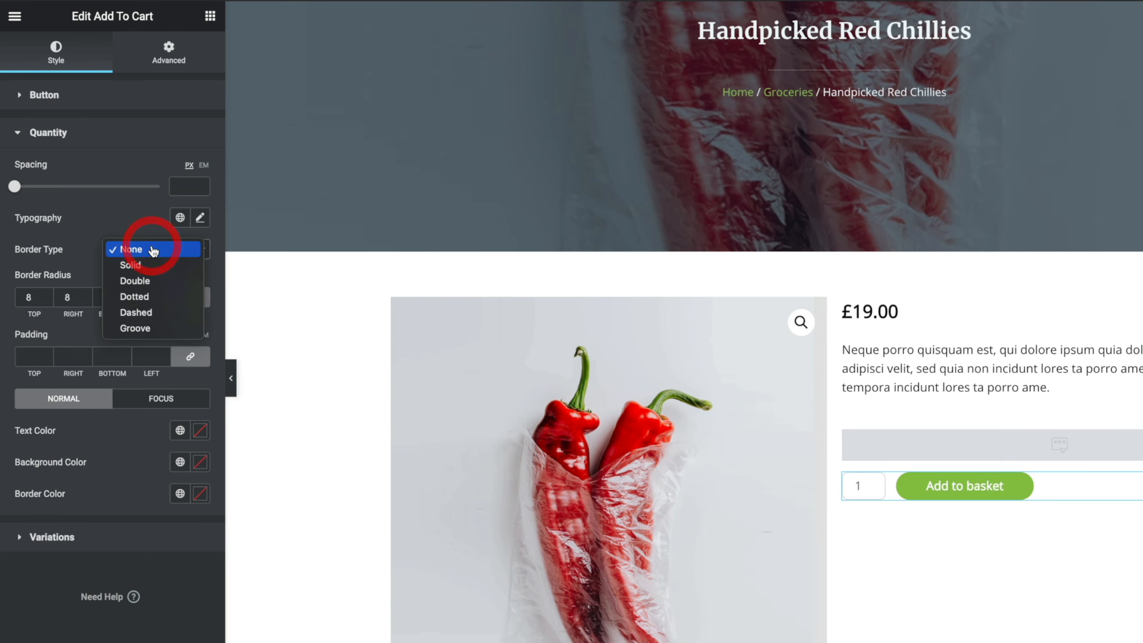
left_click(145, 297)
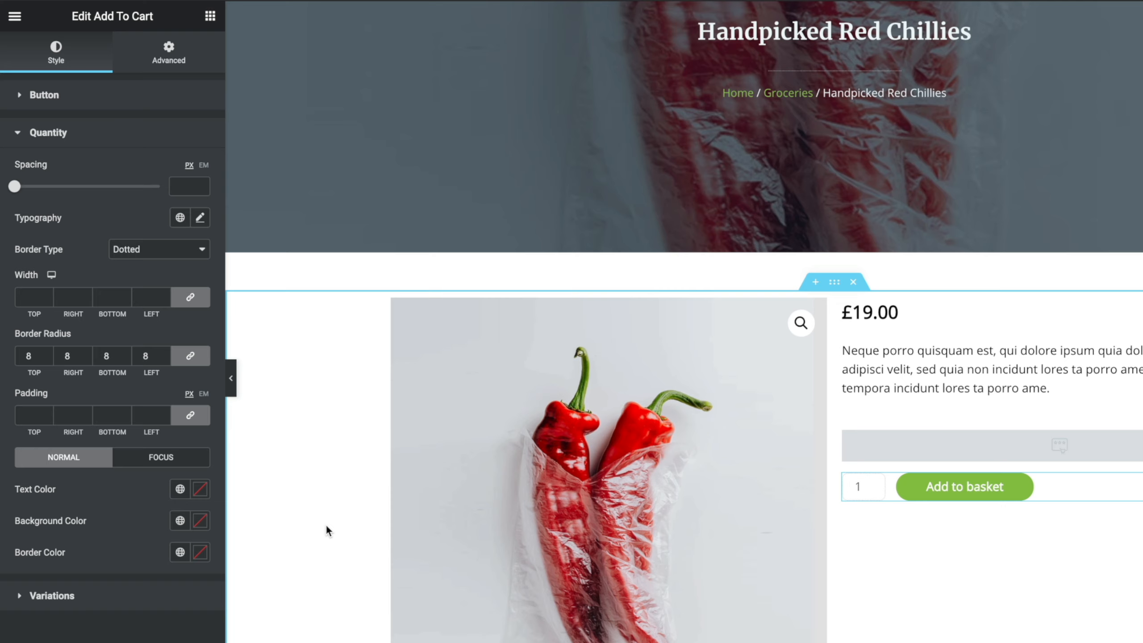
- Insert a Product Data Tabs widget as a new section below the product columns and open its Panel style settings
scroll(326, 530, "down", 6)
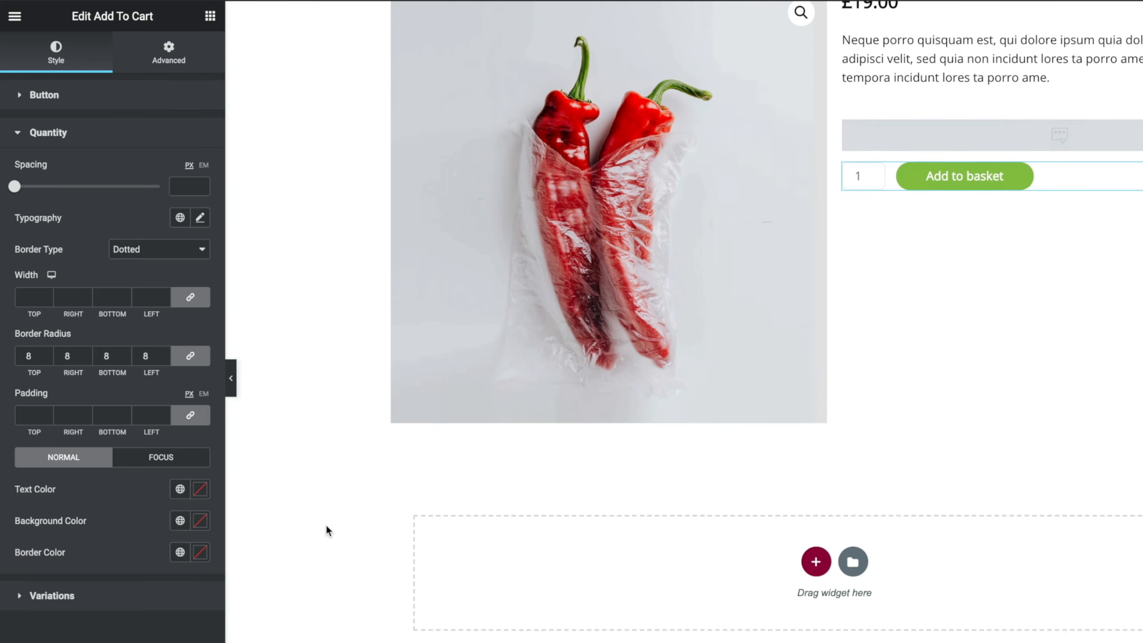
scroll(325, 523, "down", 3)
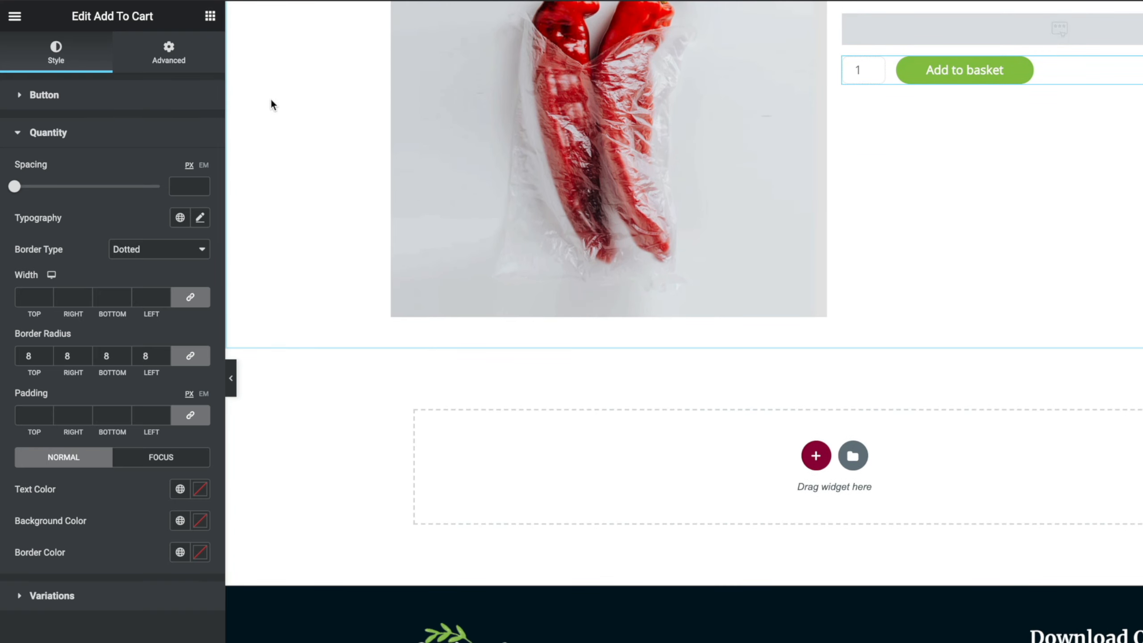
left_click(210, 16)
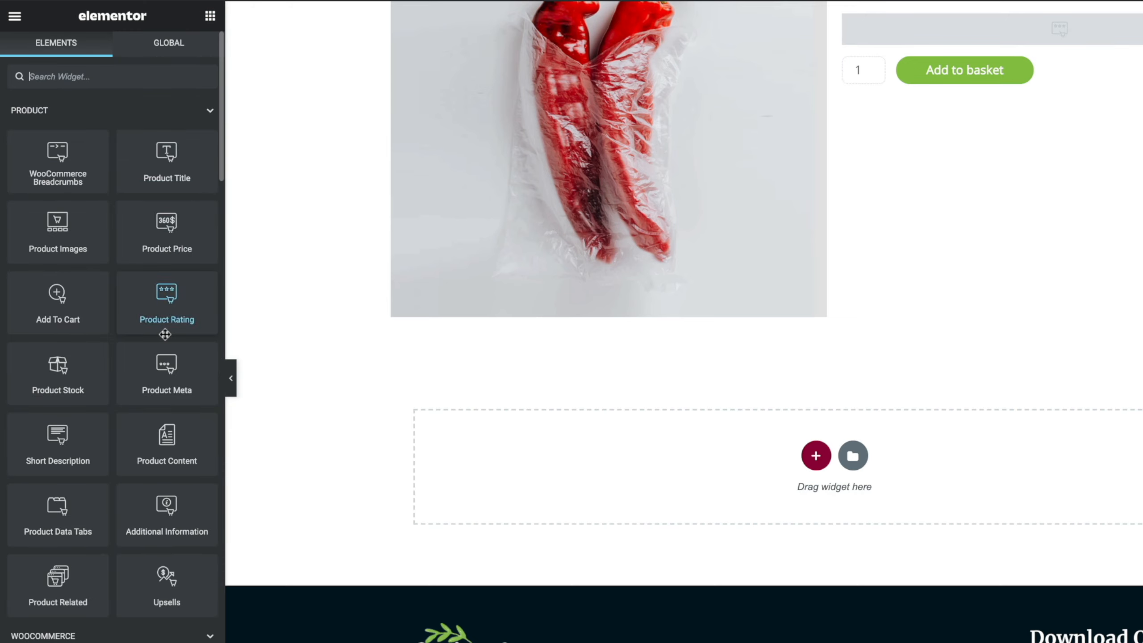
left_click_drag(54, 501, 557, 445)
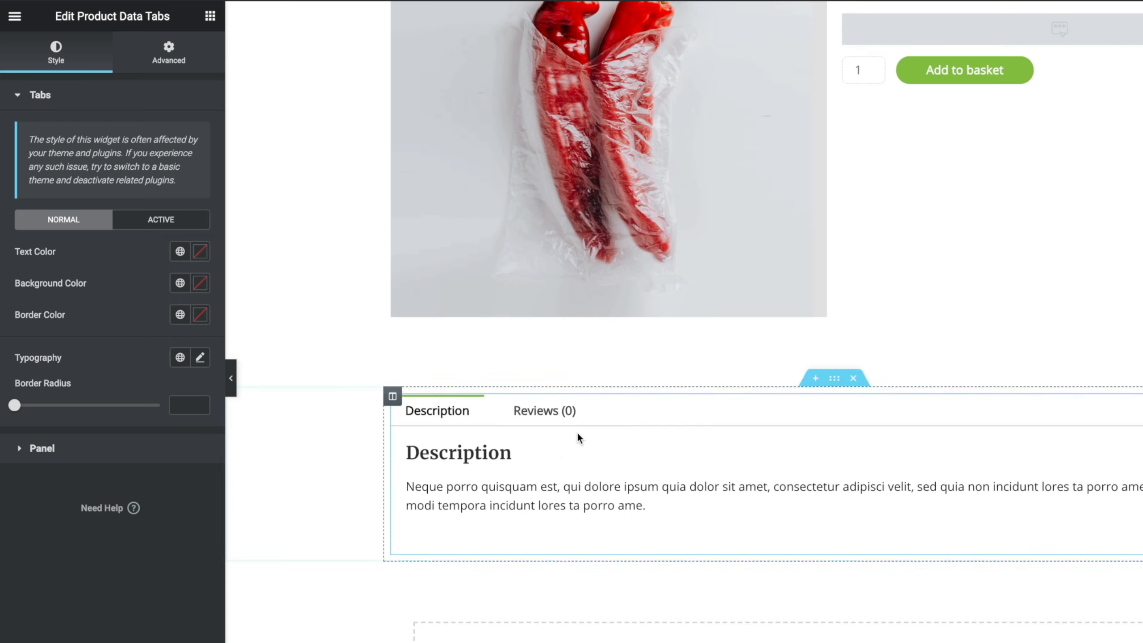
left_click(598, 423)
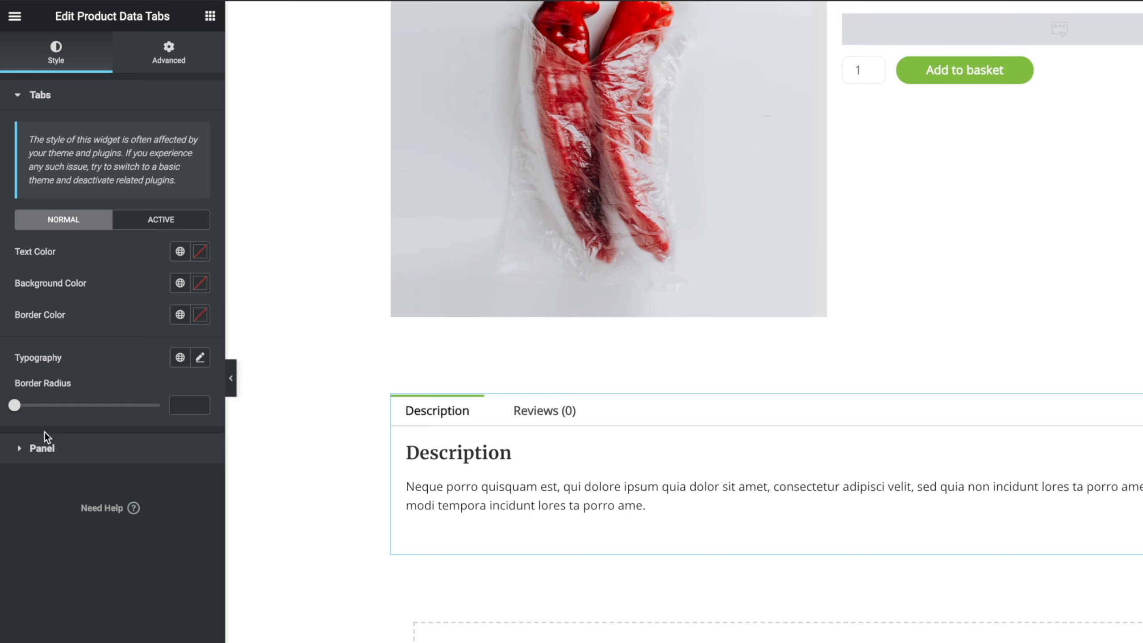
left_click(38, 448)
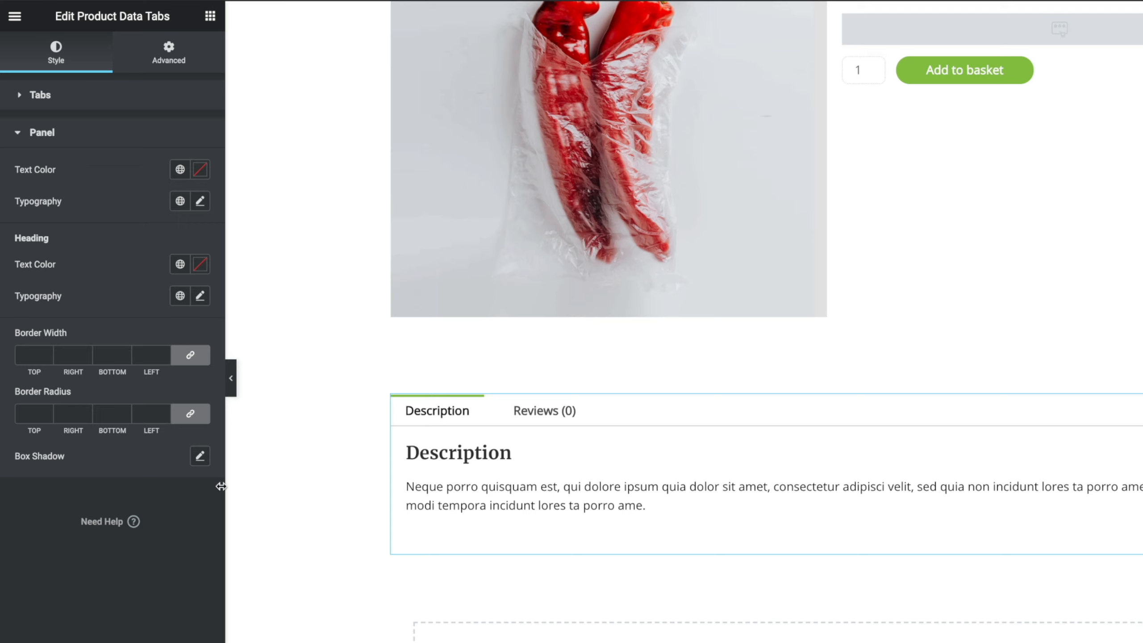
- Preview the Reviews tab content of the Product Data Tabs widget, then return to its Description tab
left_click(551, 409)
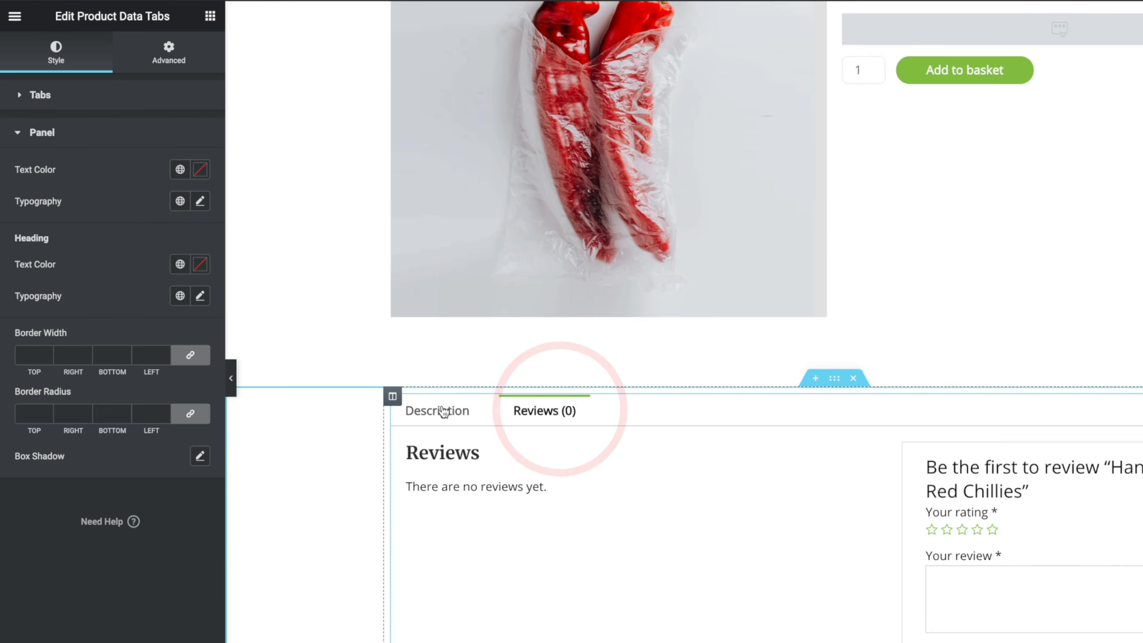
left_click(991, 529)
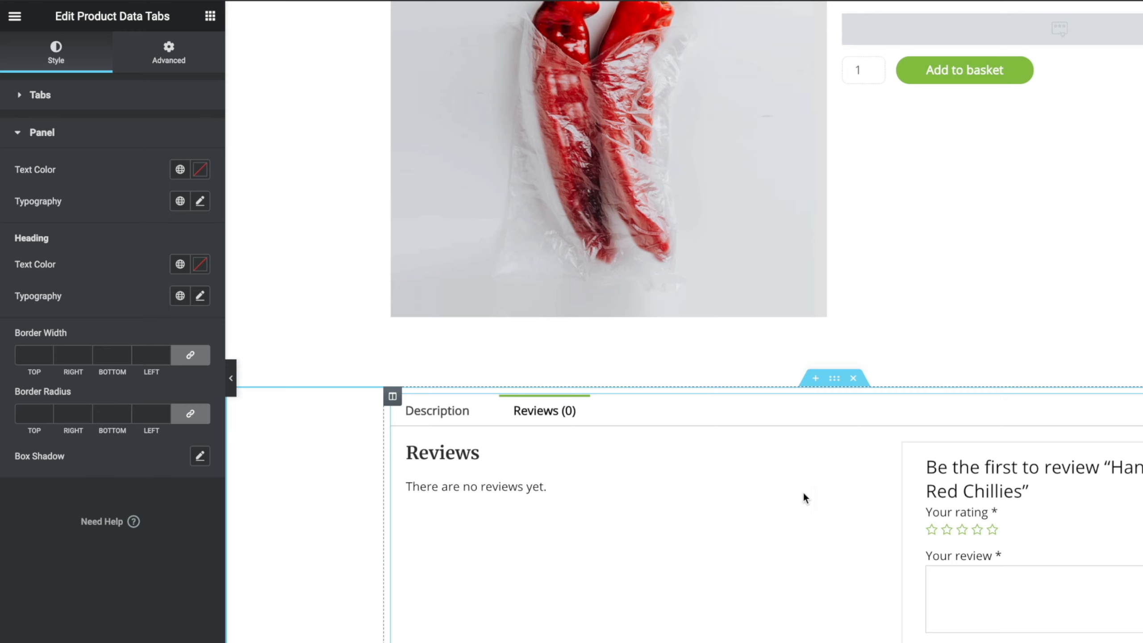
left_click(449, 410)
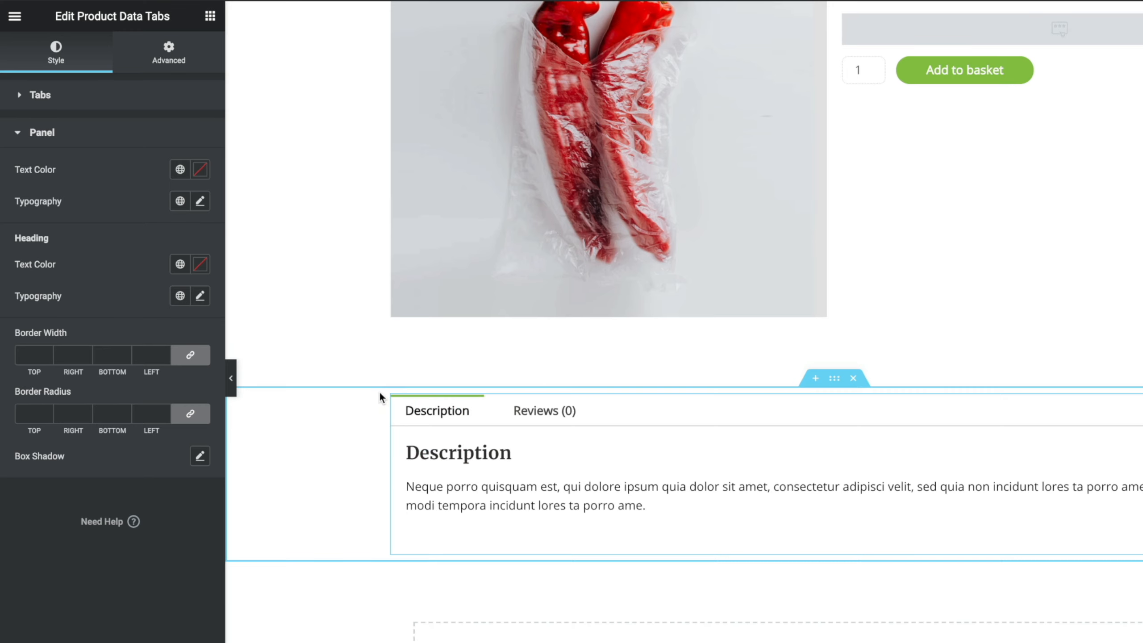
- Insert a Product Related widget as a new section below the product data tabs
left_click(210, 17)
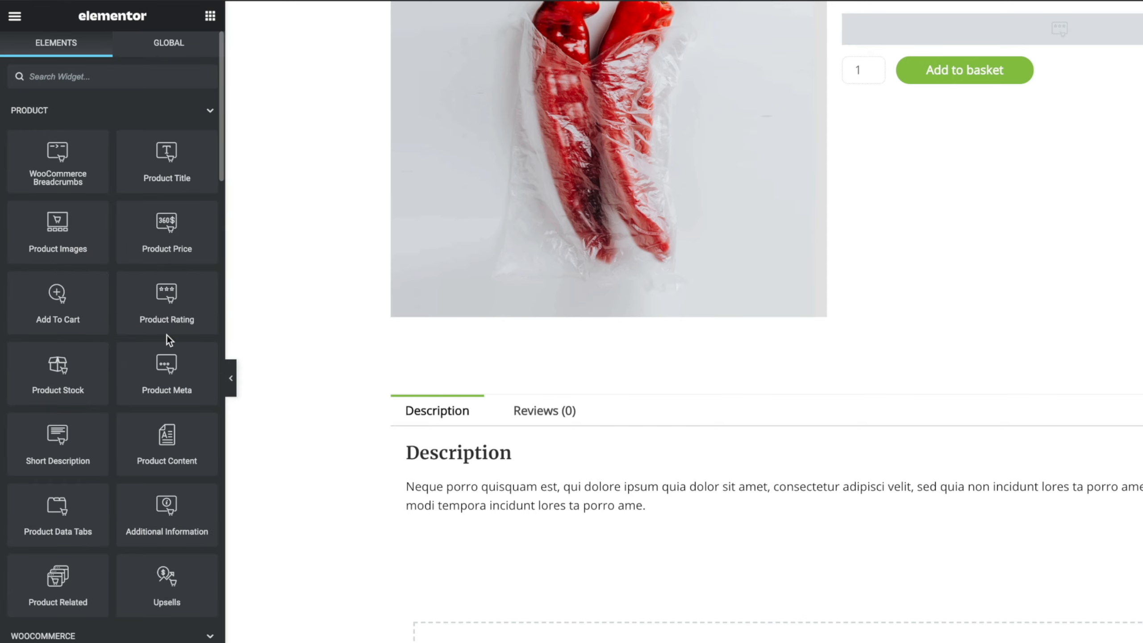
scroll(696, 617, "down", 3)
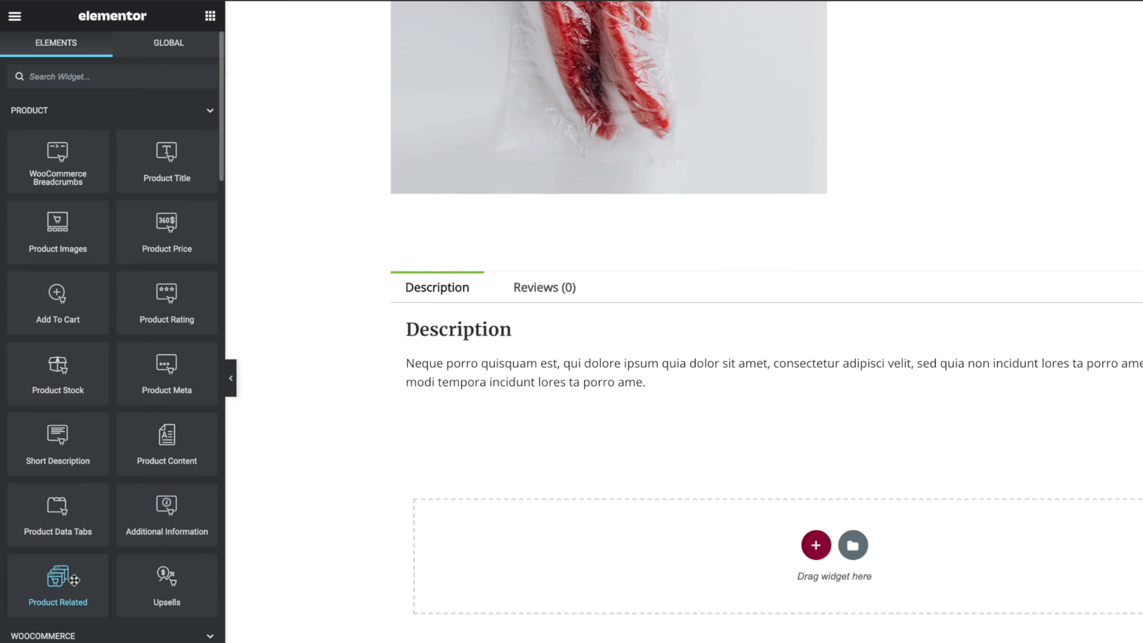
left_click_drag(74, 580, 600, 545)
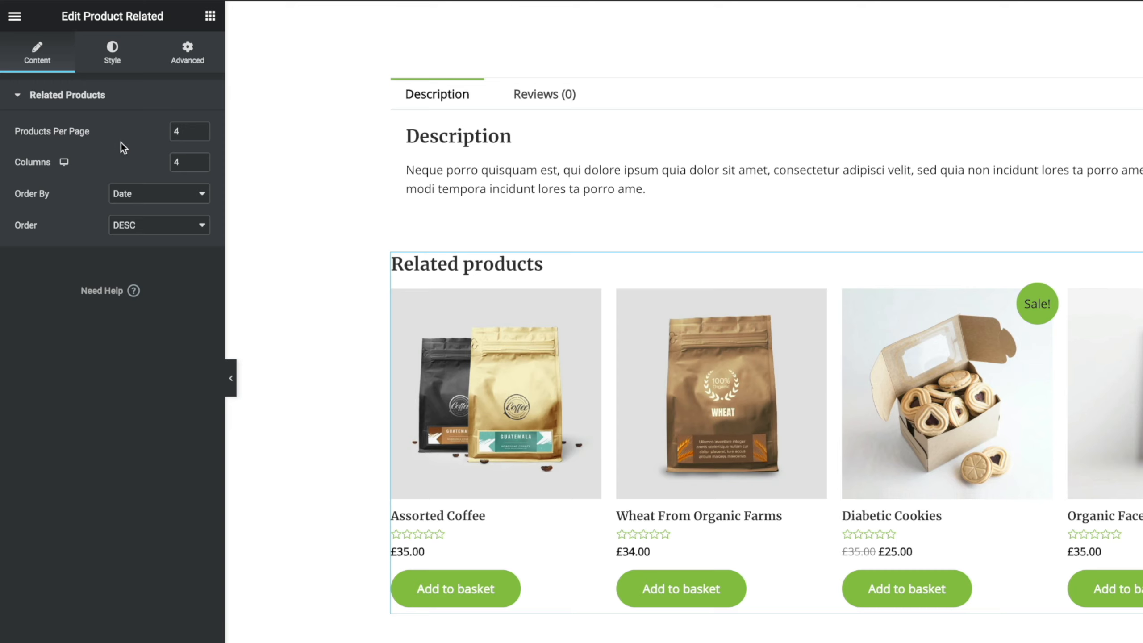
- Set the Product Related widget to 3 products per page in 3 columns, keeping the Date ordering
double_click(178, 131)
type("3")
left_click(178, 158)
type("3")
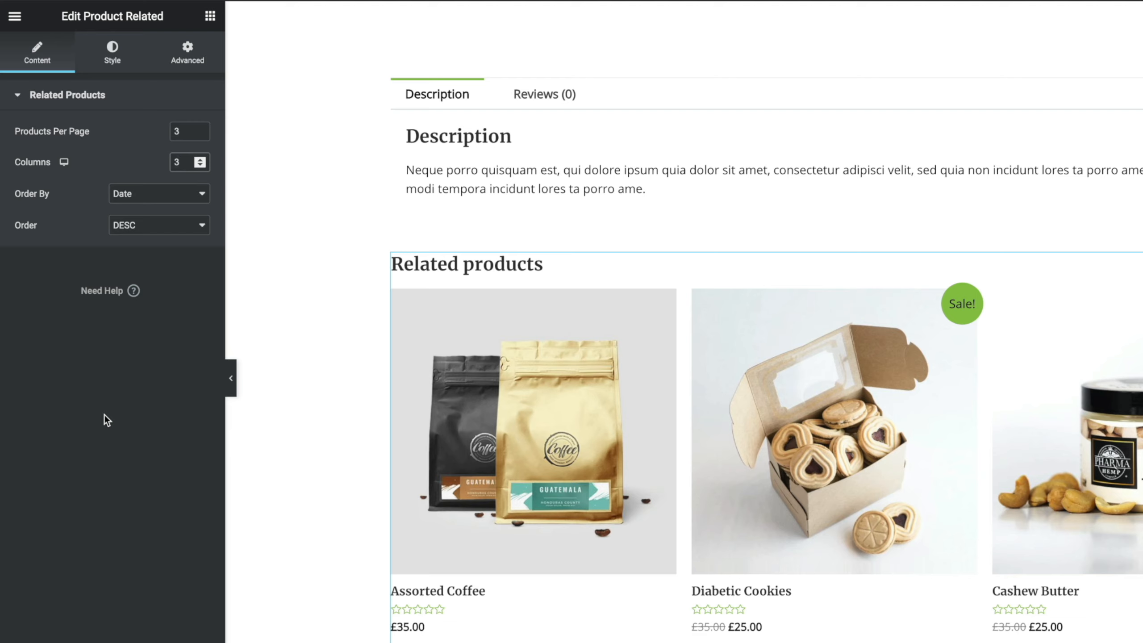
left_click(136, 195)
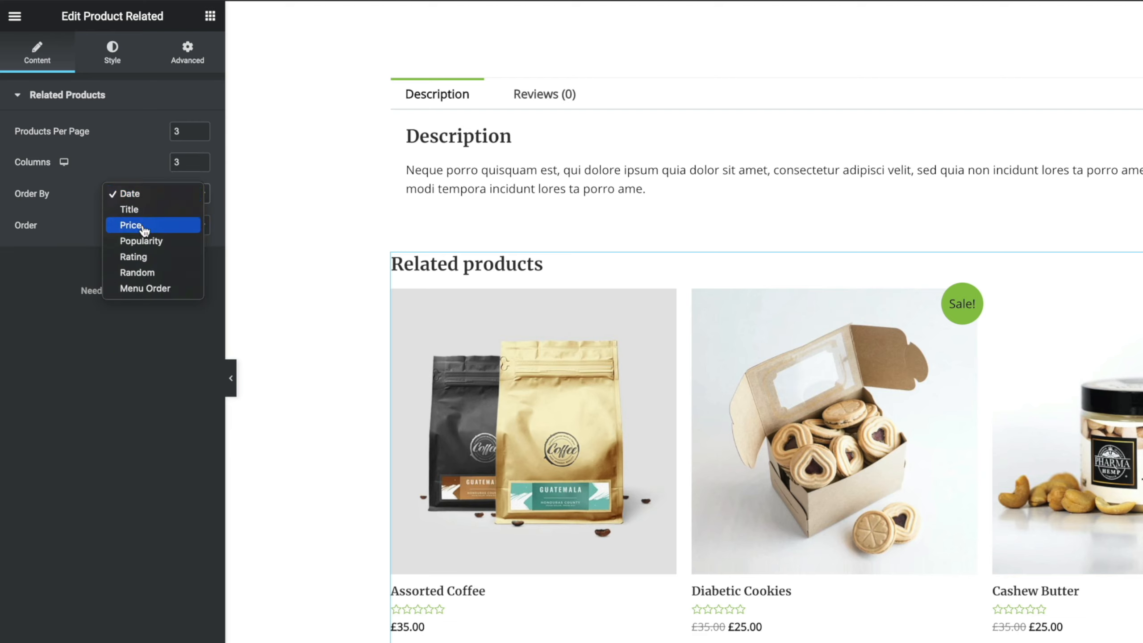
left_click(34, 347)
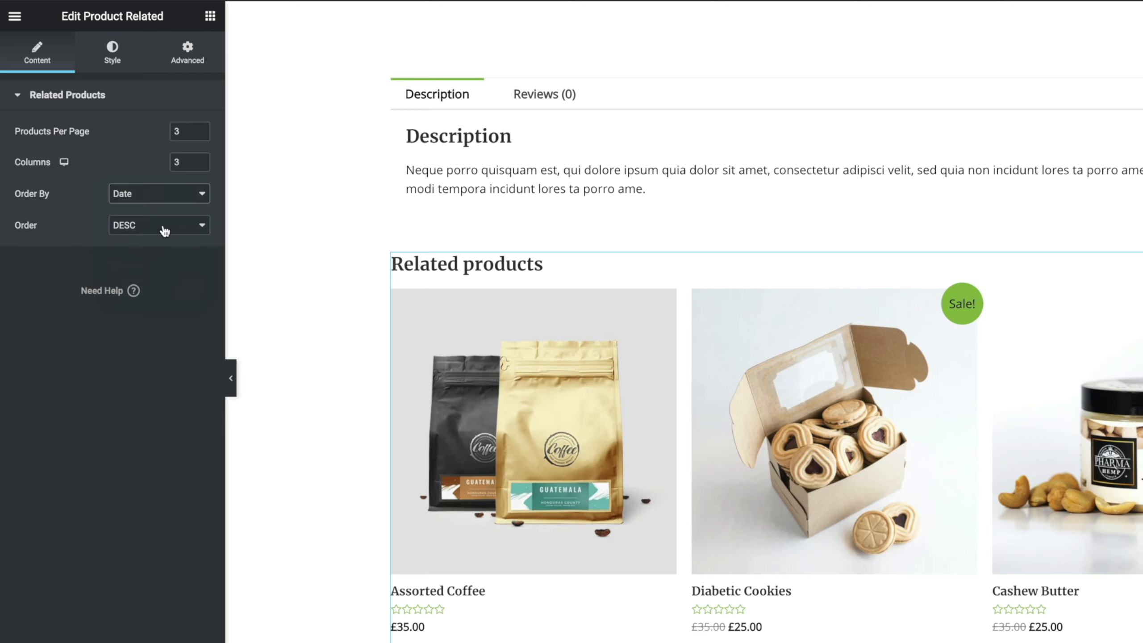
- Center-align the products in the Product Related widget and return to its content settings
left_click(112, 47)
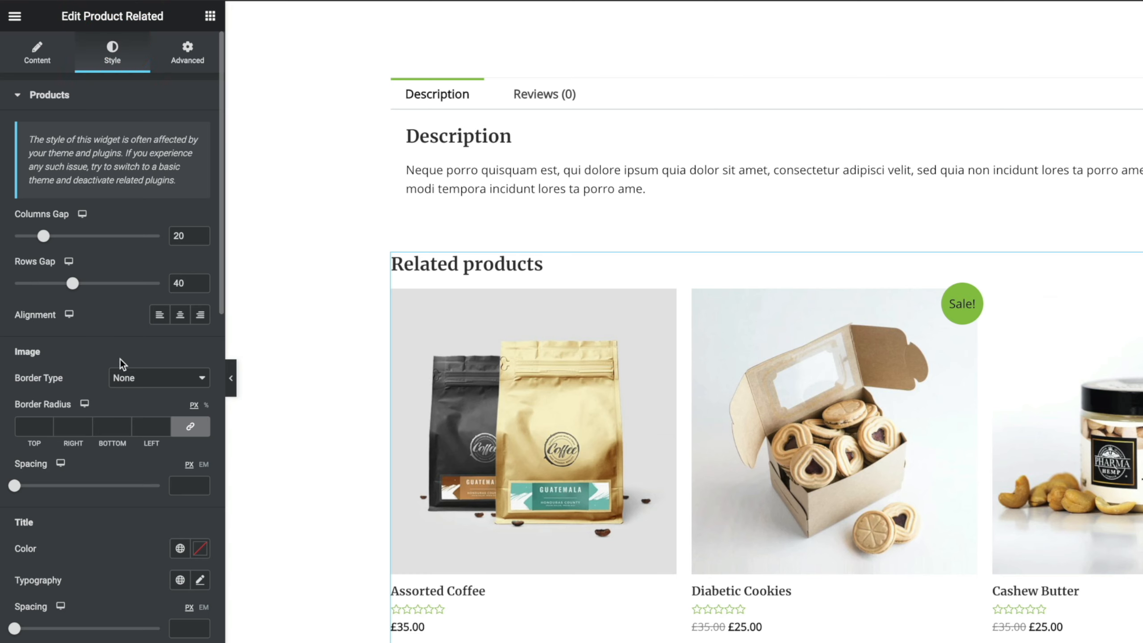
scroll(120, 359, "down", 2)
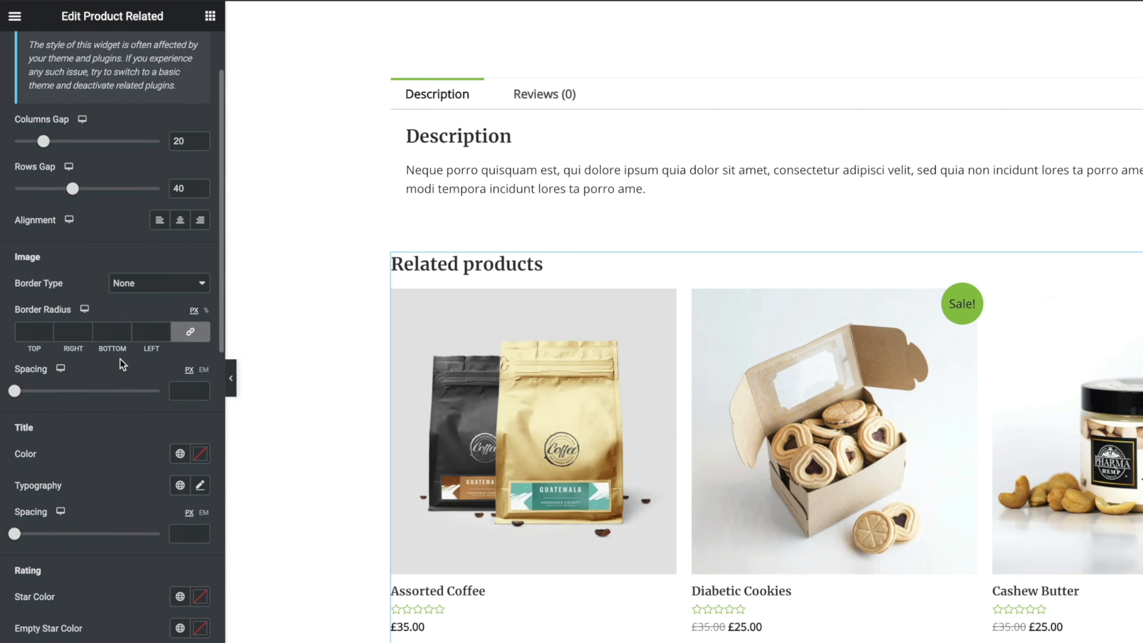
scroll(120, 360, "down", 2)
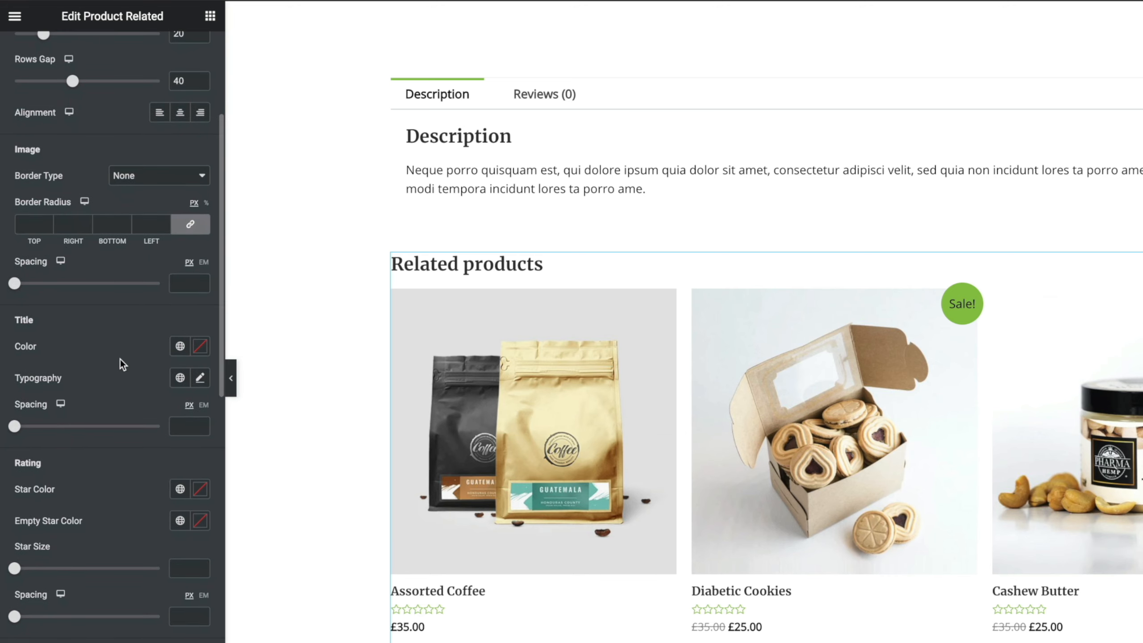
scroll(119, 359, "up", 4)
left_click(180, 306)
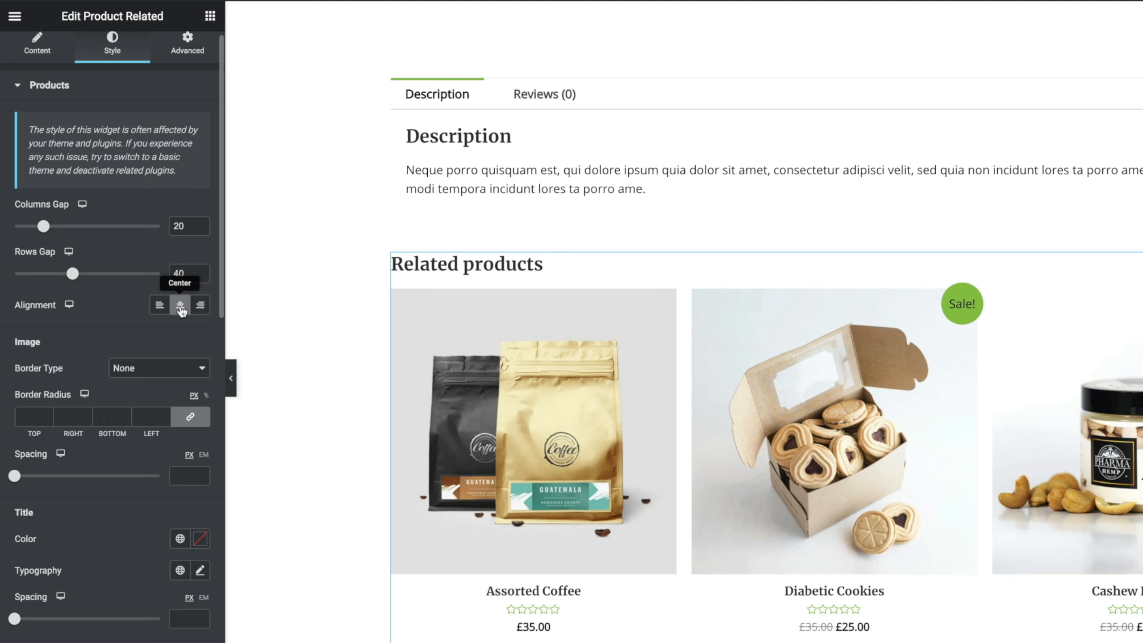
scroll(181, 310, "up", 1)
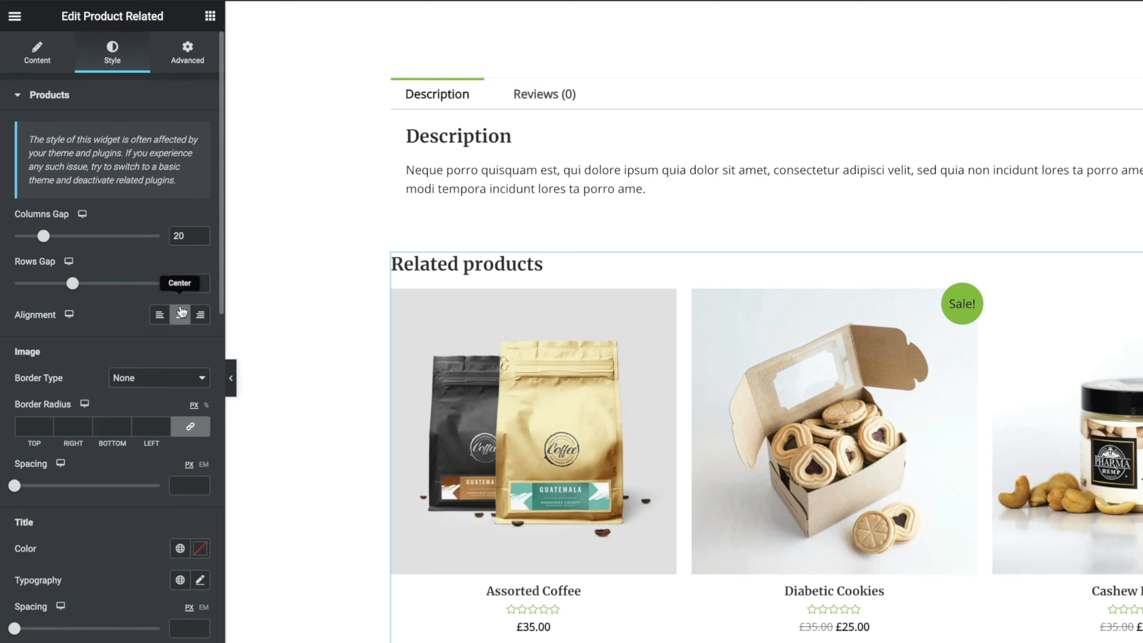
left_click(27, 58)
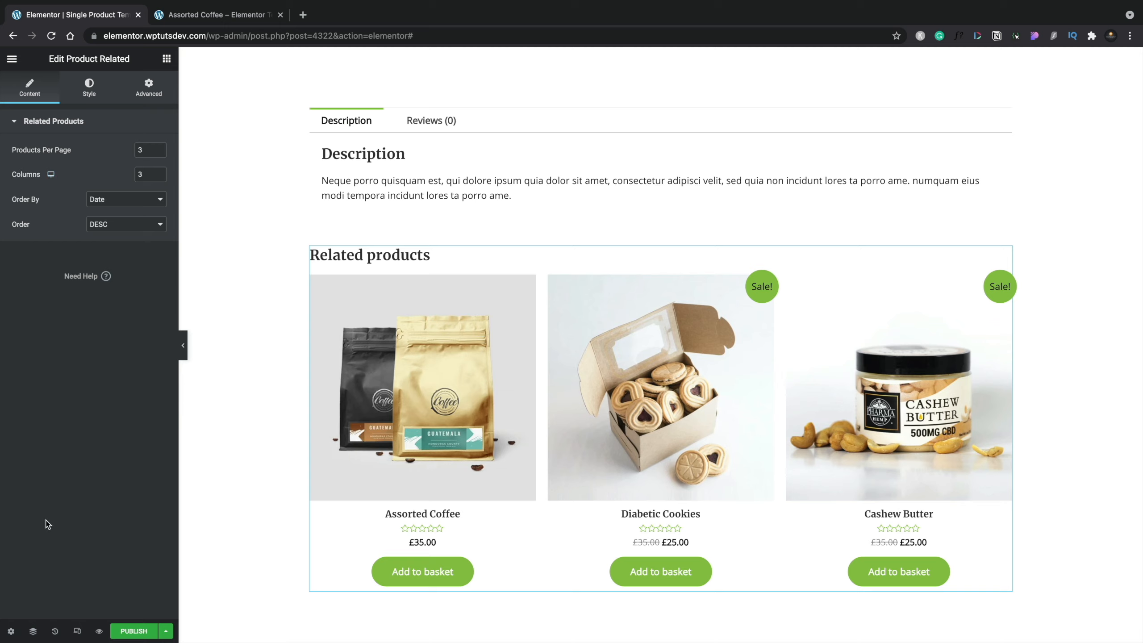
- Switch to the mobile preview and set the Product Related widget's mobile columns to 1
left_click(77, 631)
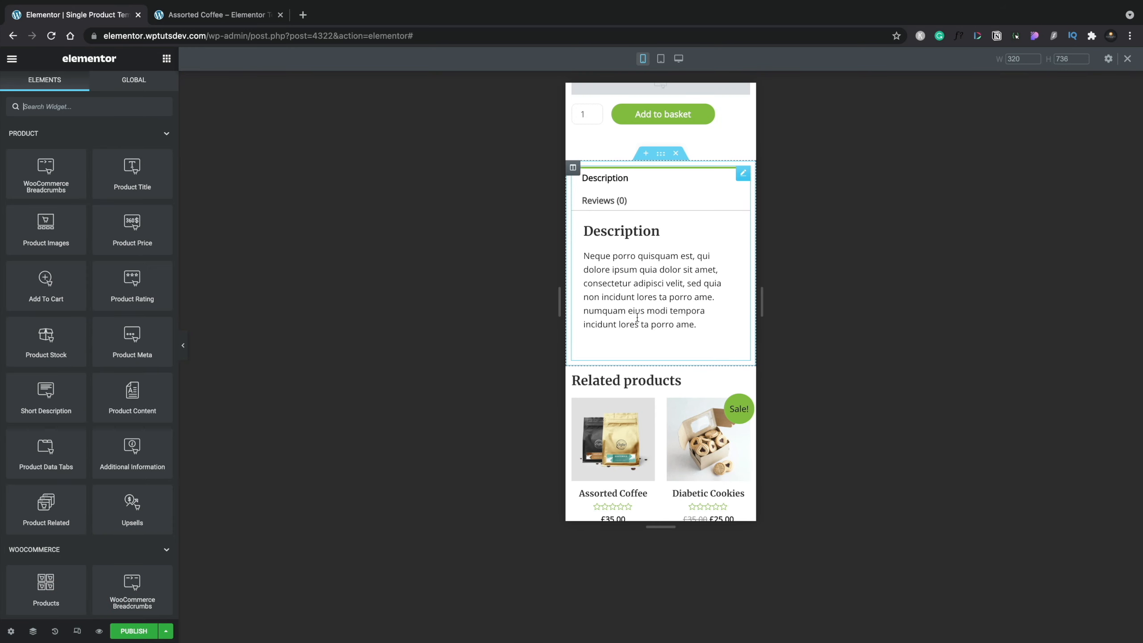
scroll(637, 321, "up", 10)
scroll(638, 321, "up", 2)
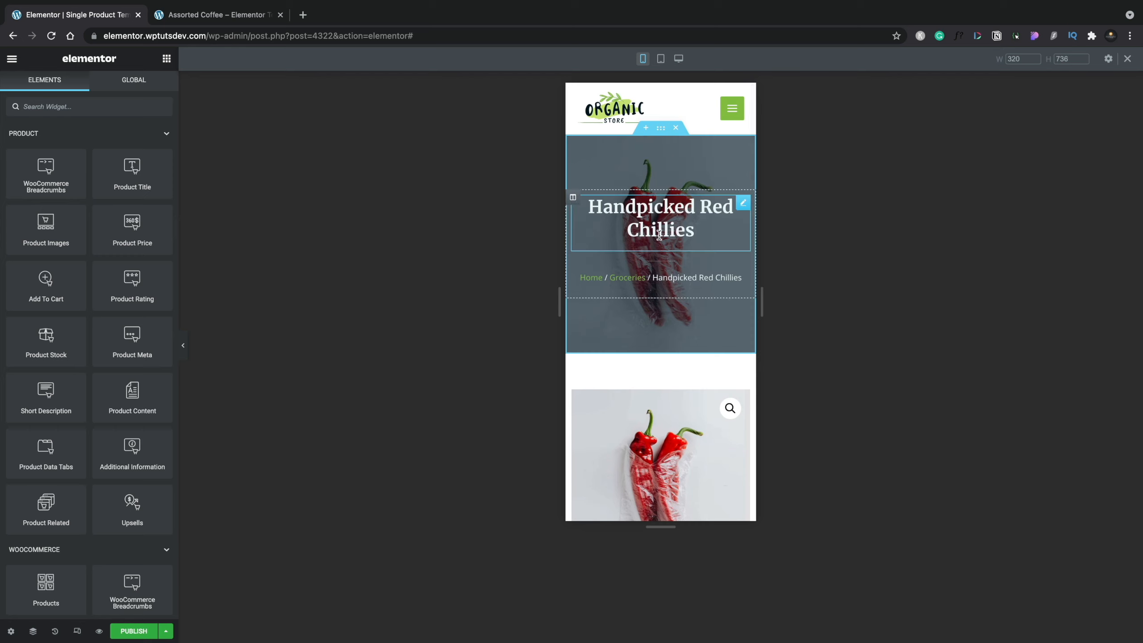
scroll(660, 239, "down", 5)
scroll(660, 239, "down", 8)
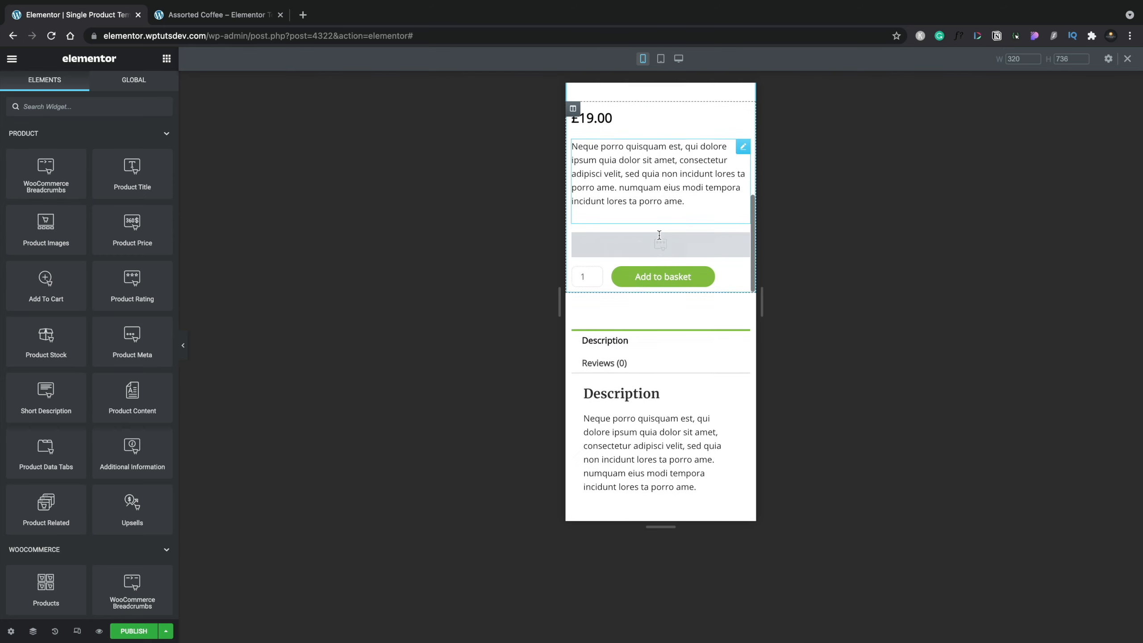
scroll(659, 235, "down", 1)
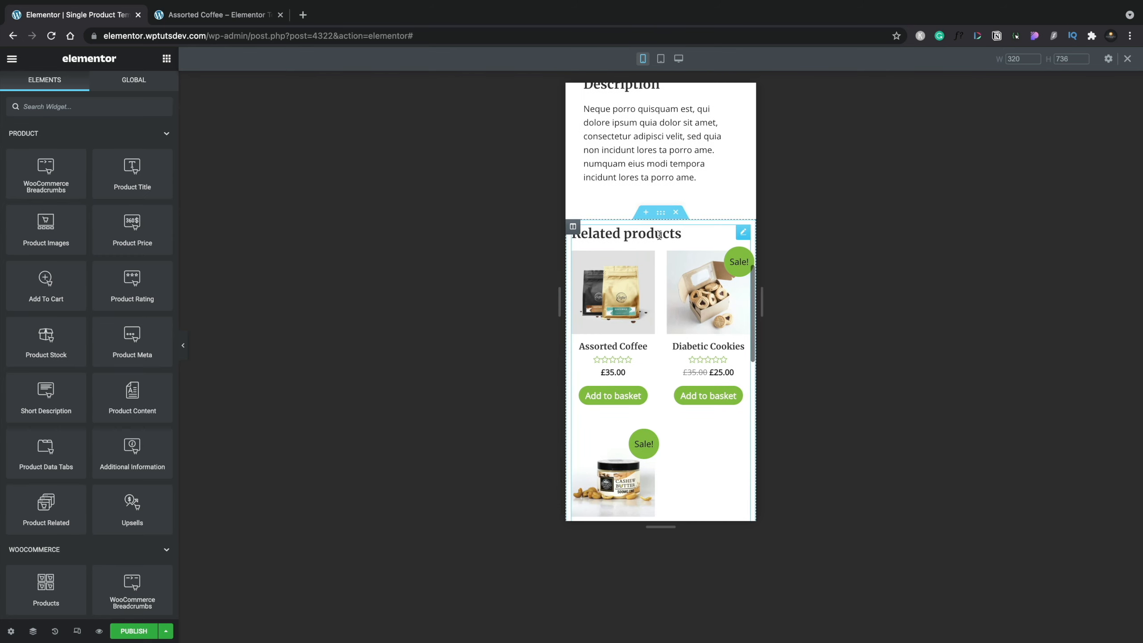
left_click(742, 232)
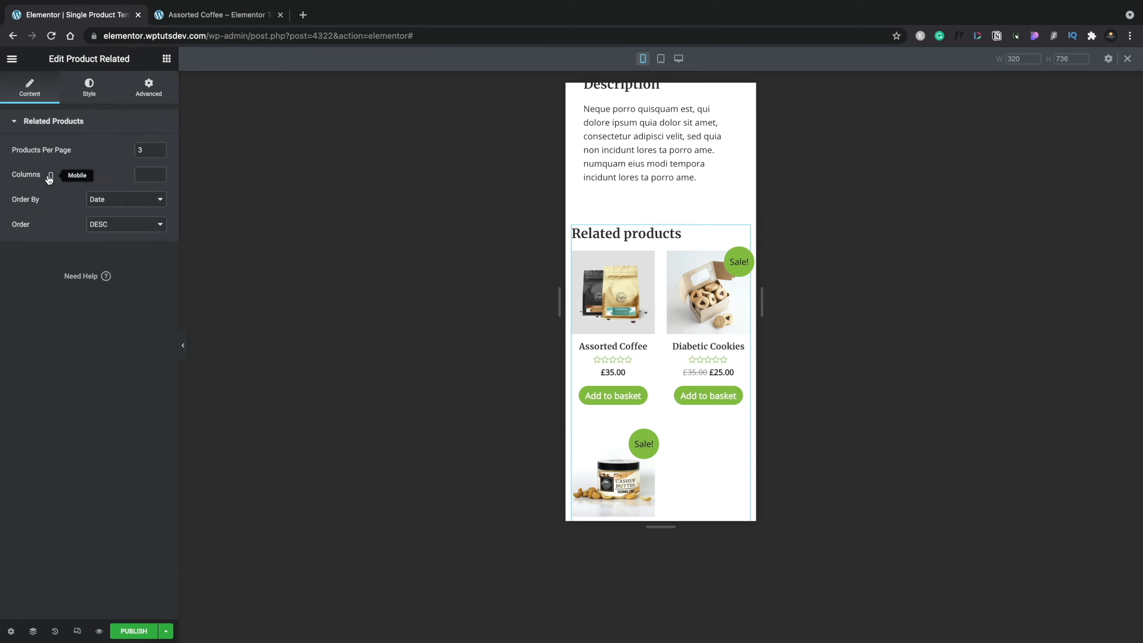
left_click(141, 175)
type("1")
scroll(672, 395, "down", 8)
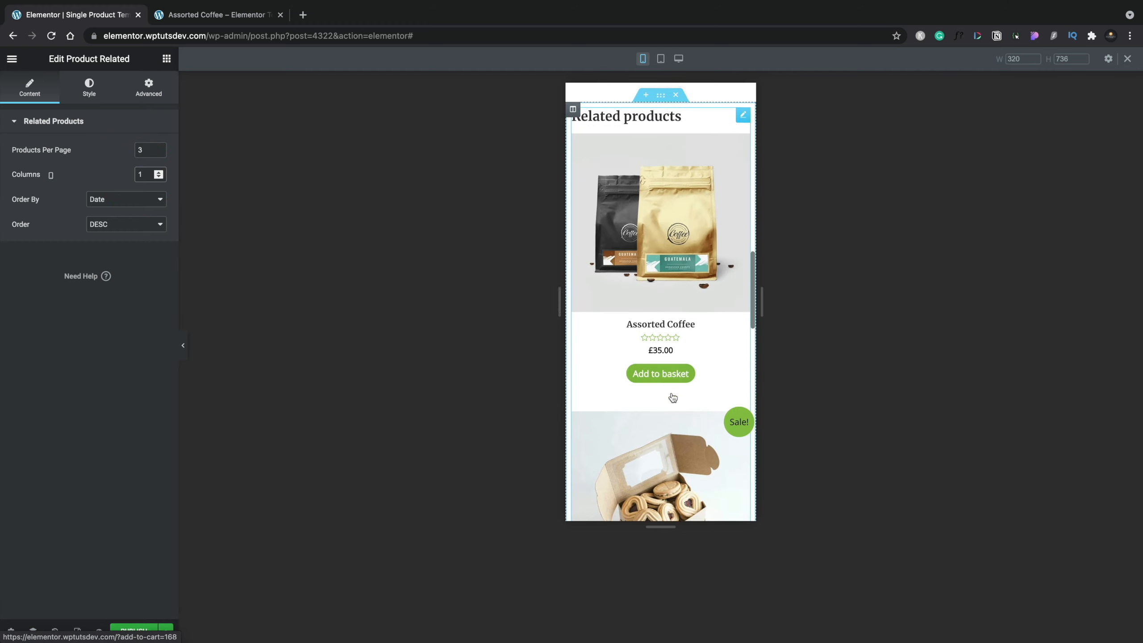
scroll(671, 396, "down", 2)
scroll(666, 315, "up", 4)
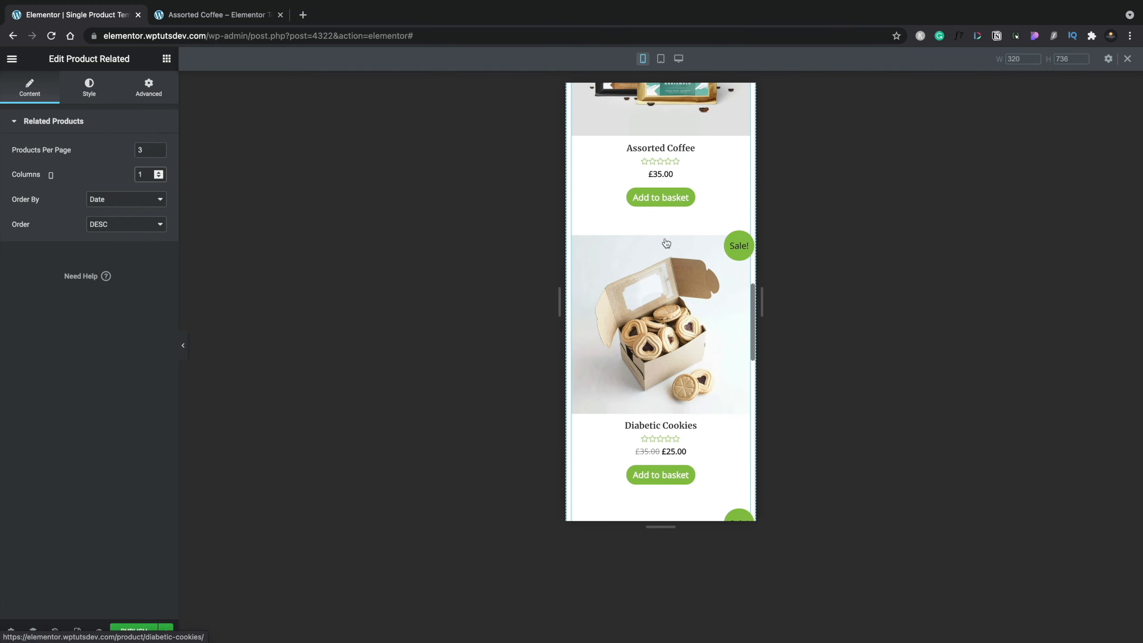
- Switch to the tablet preview and examine the layout of the whole template from hero section to related products
left_click(660, 58)
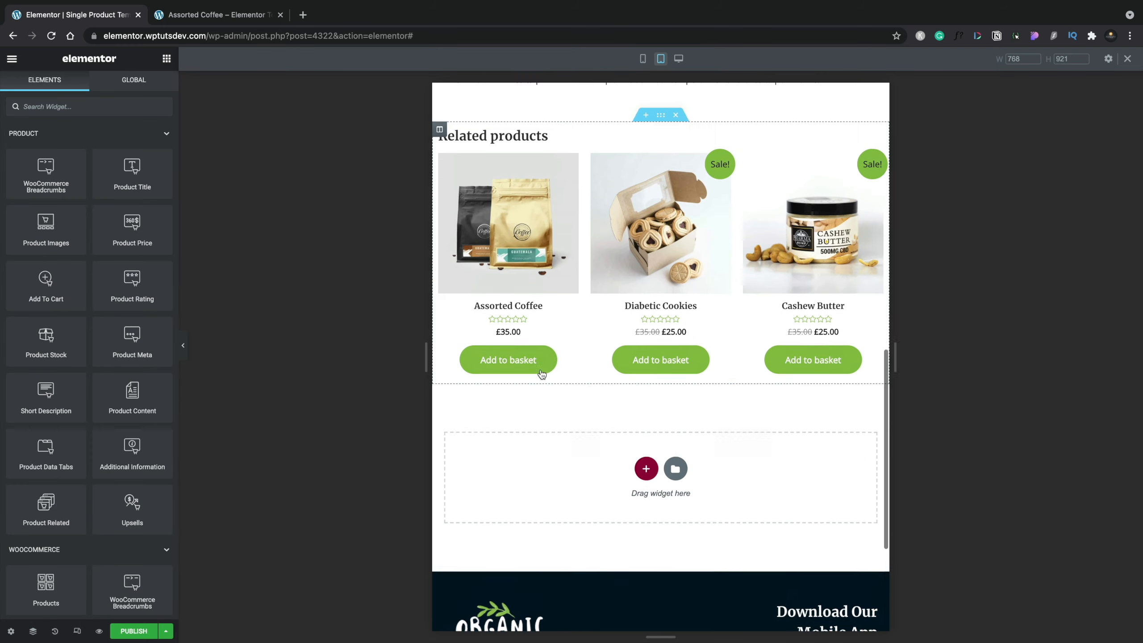
scroll(540, 369, "up", 5)
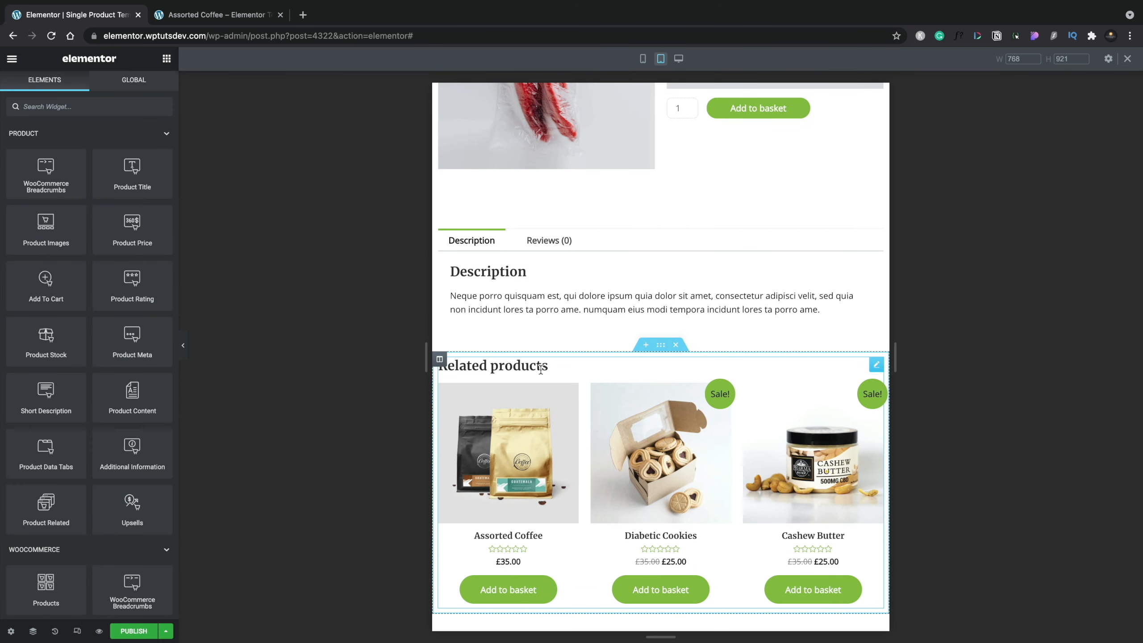
scroll(541, 369, "up", 10)
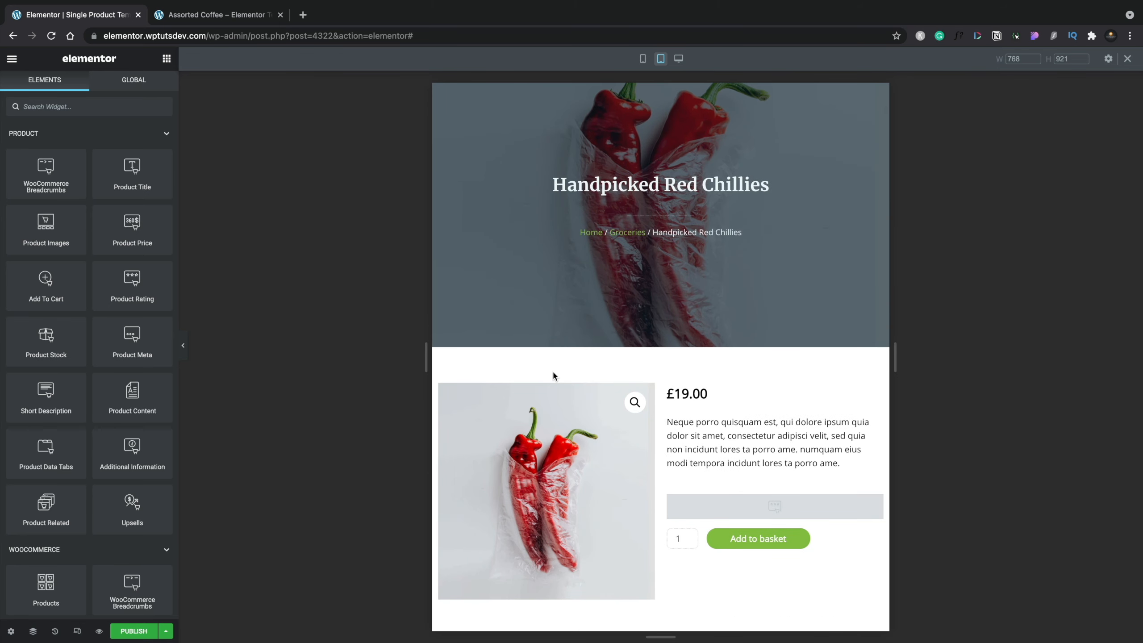
scroll(553, 375, "down", 6)
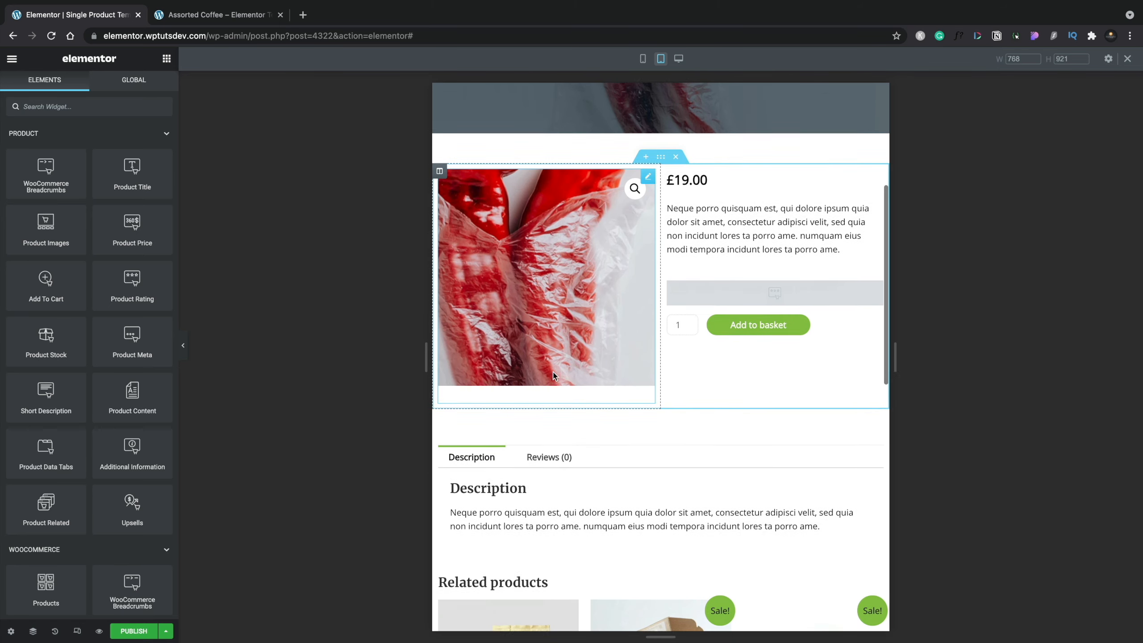
scroll(553, 376, "down", 2)
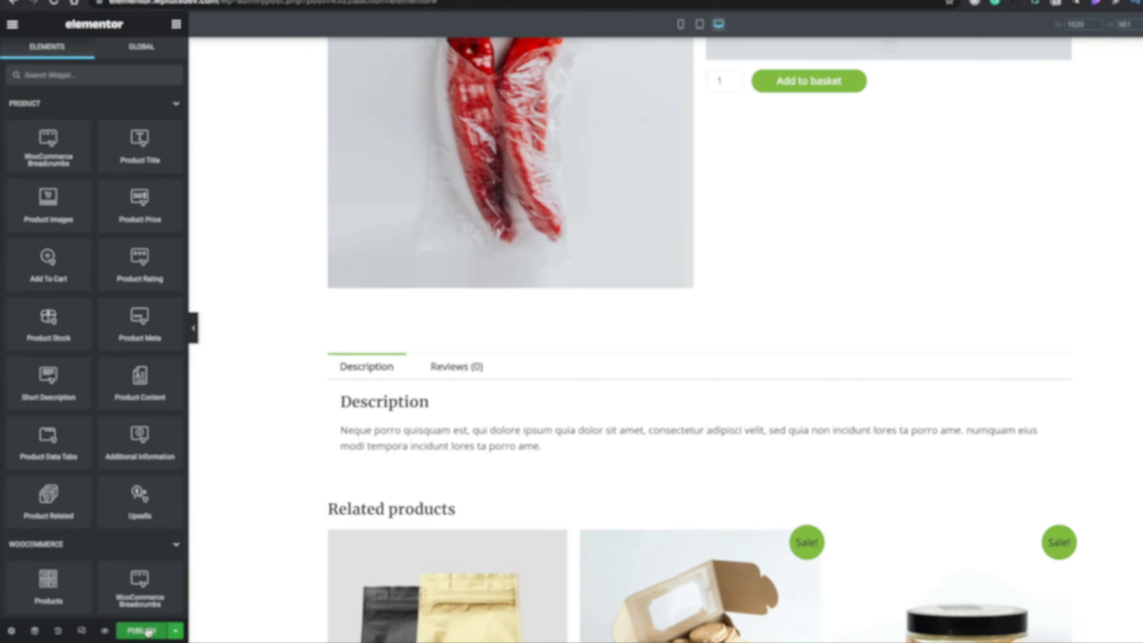
- Start publishing the template and add a display condition that includes Products
left_click(237, 627)
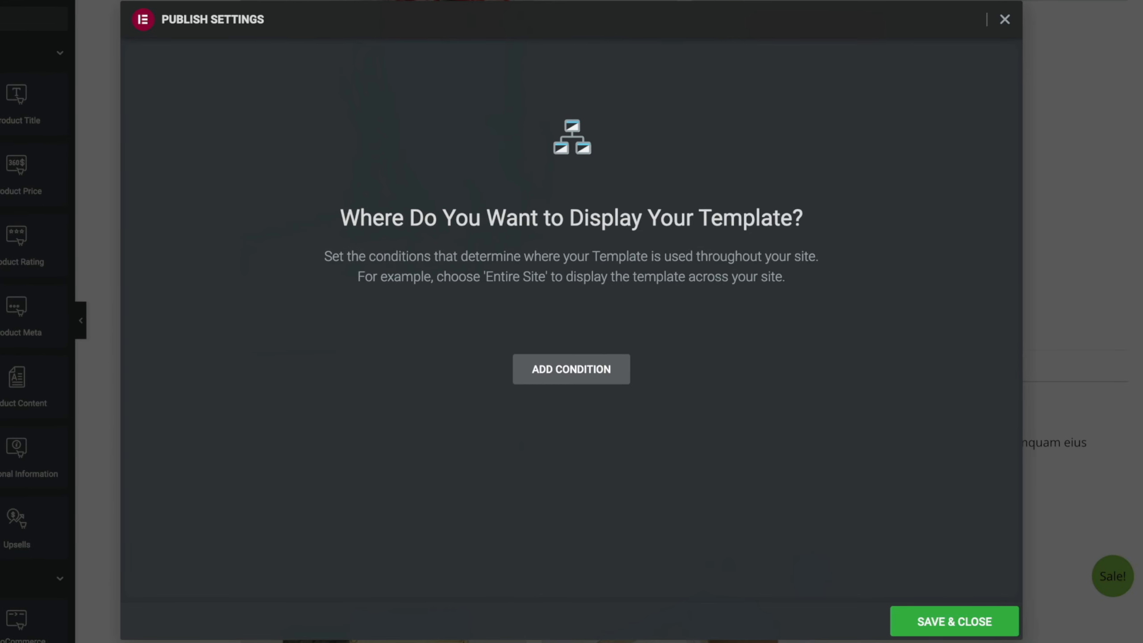
left_click(568, 376)
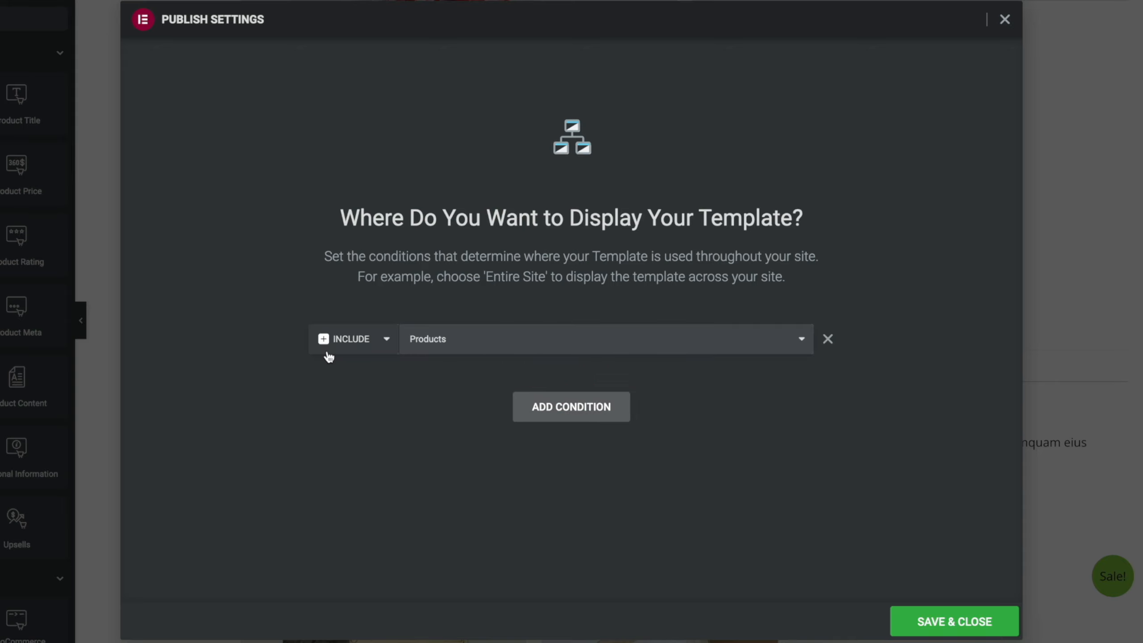
left_click(448, 346)
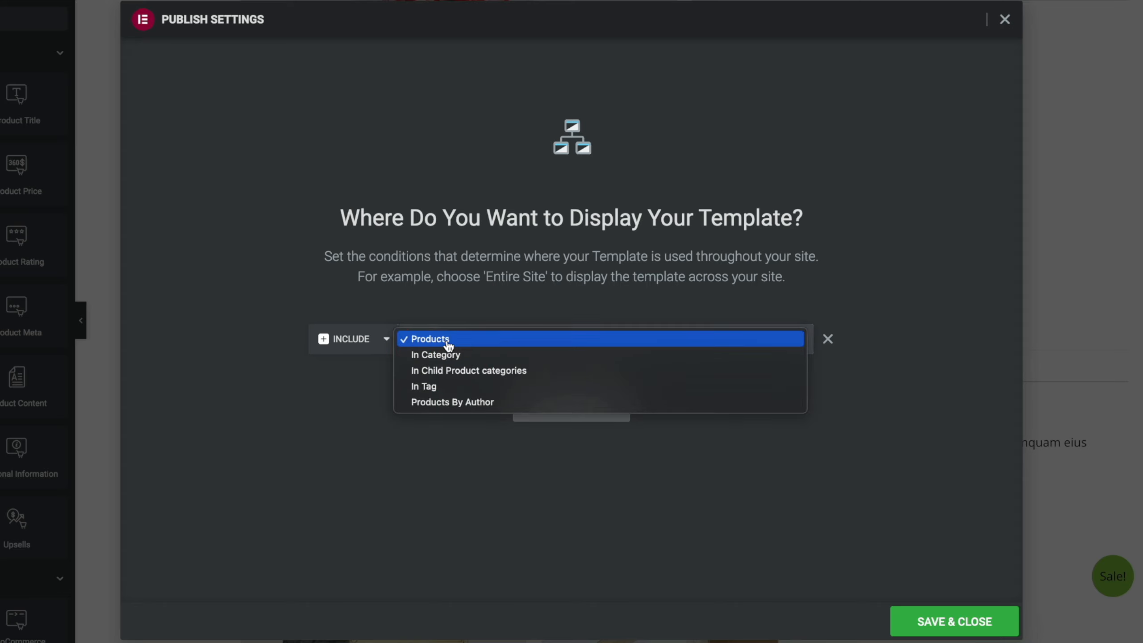
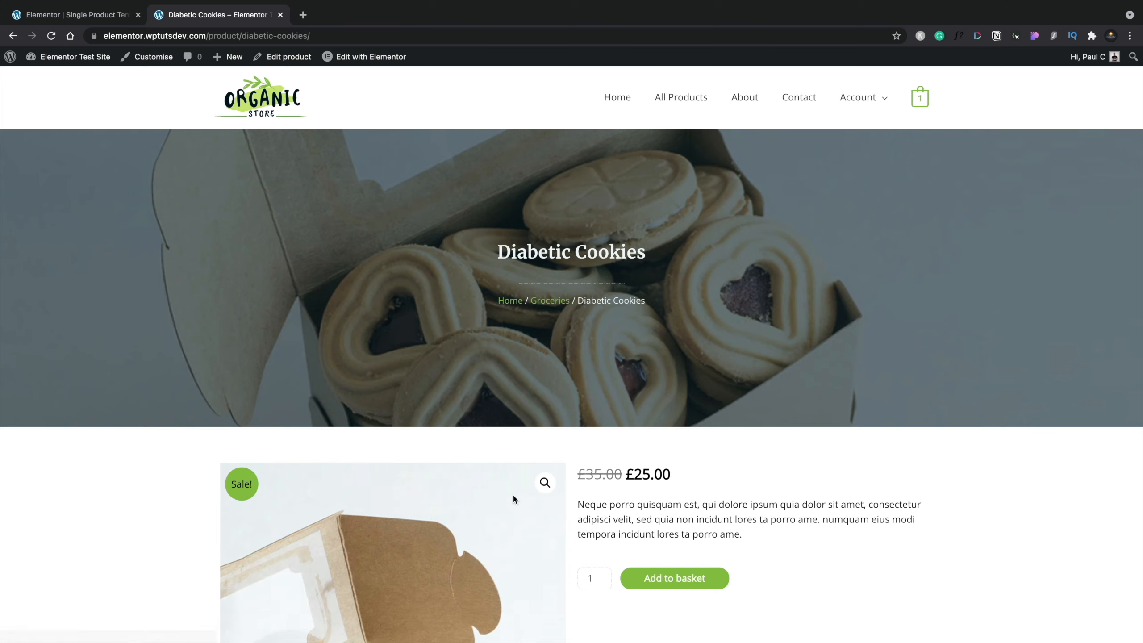
- Examine the live Diabetic Cookies product page, including its Reviews tab and related products
scroll(517, 493, "down", 4)
scroll(771, 495, "down", 9)
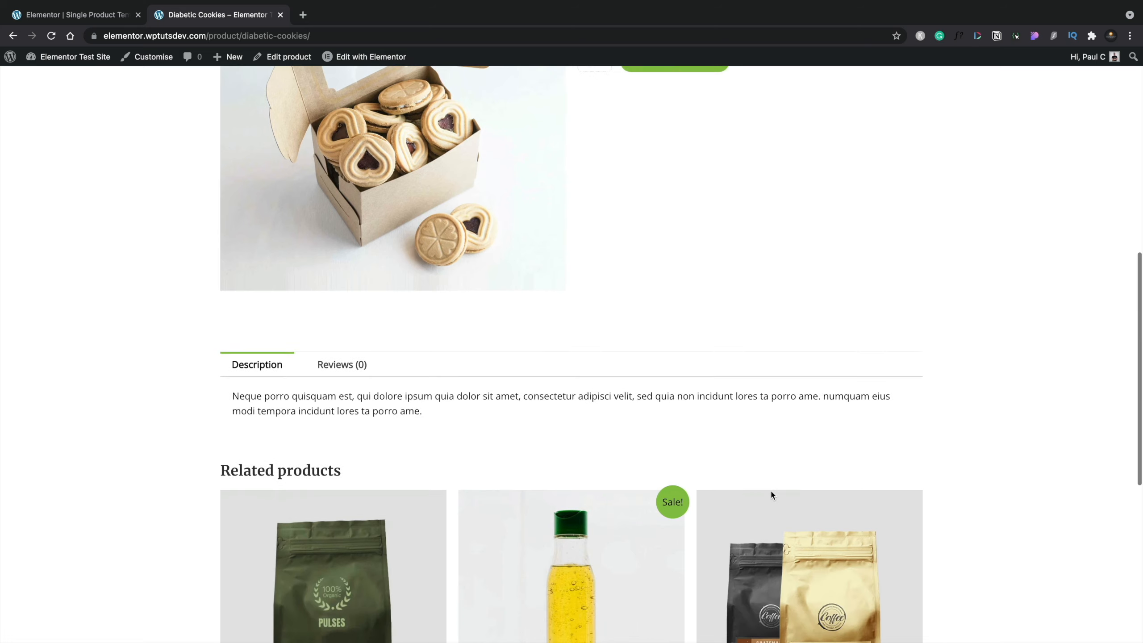
left_click(355, 270)
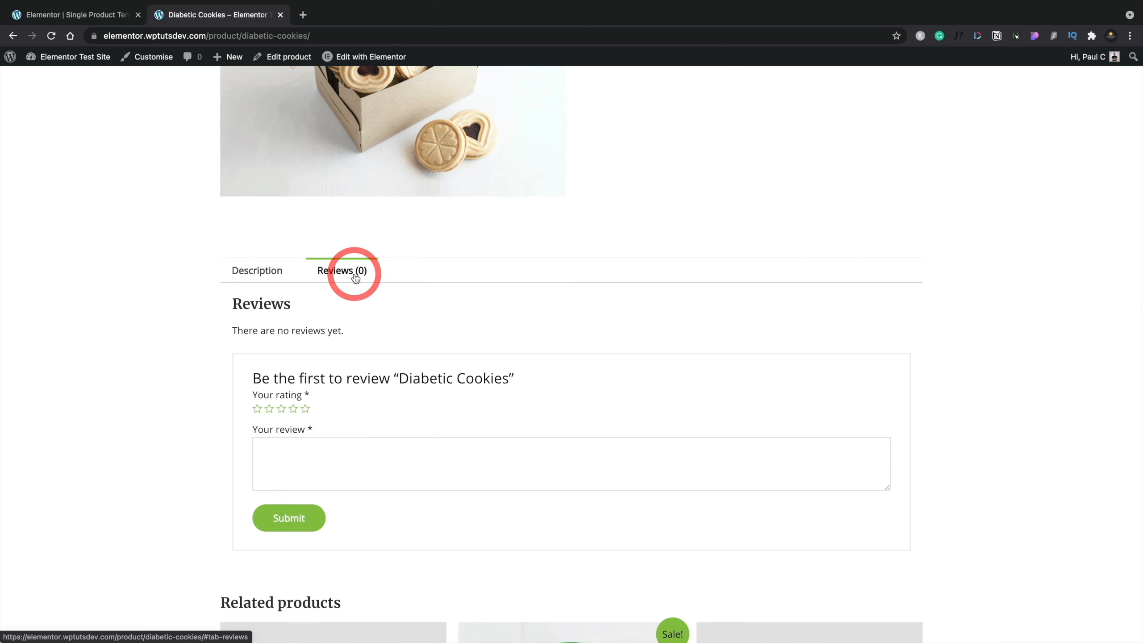
scroll(213, 430, "down", 4)
scroll(213, 431, "down", 5)
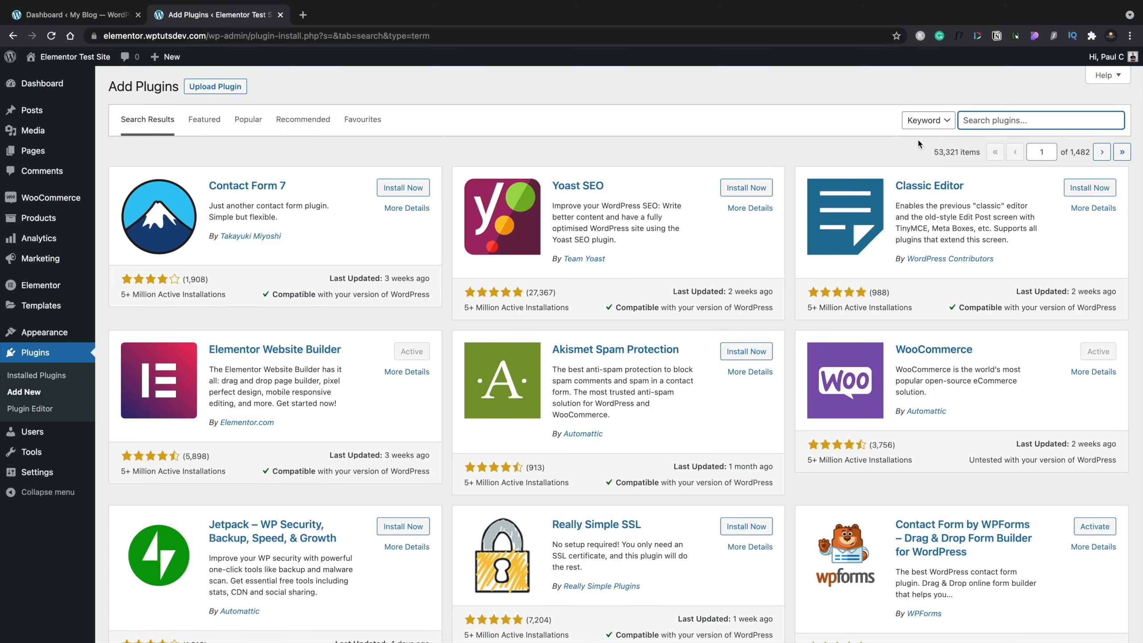
- Search the WordPress plugin directory for ACF
left_click(979, 116)
type("ACF")
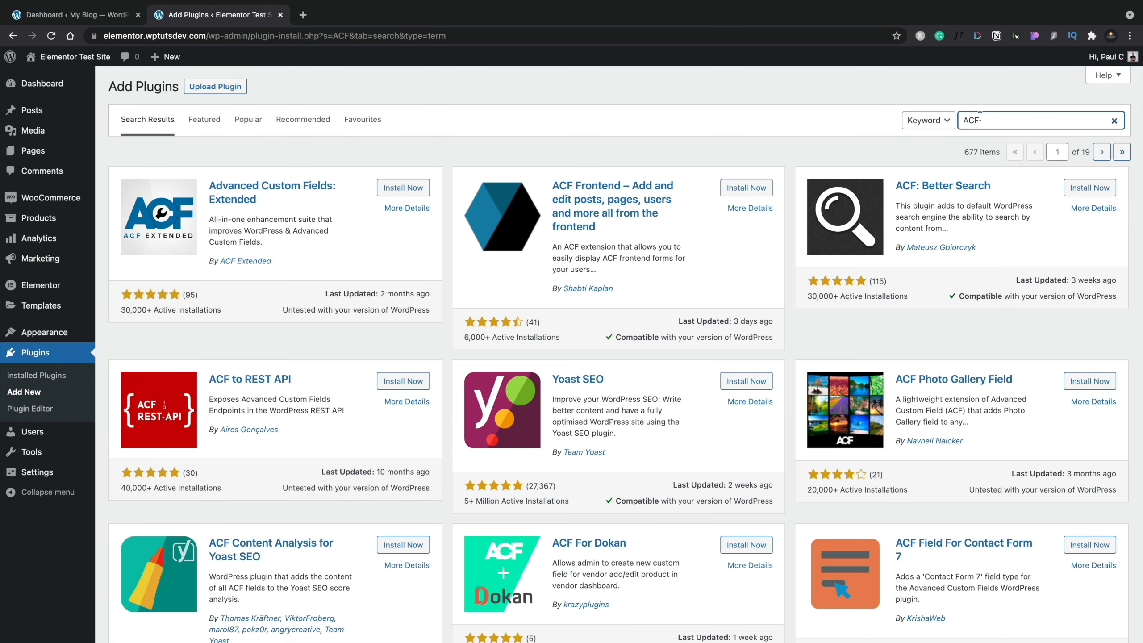
- Install and activate the Advanced Custom Fields plugin by Delicious Brains
scroll(933, 290, "down", 10)
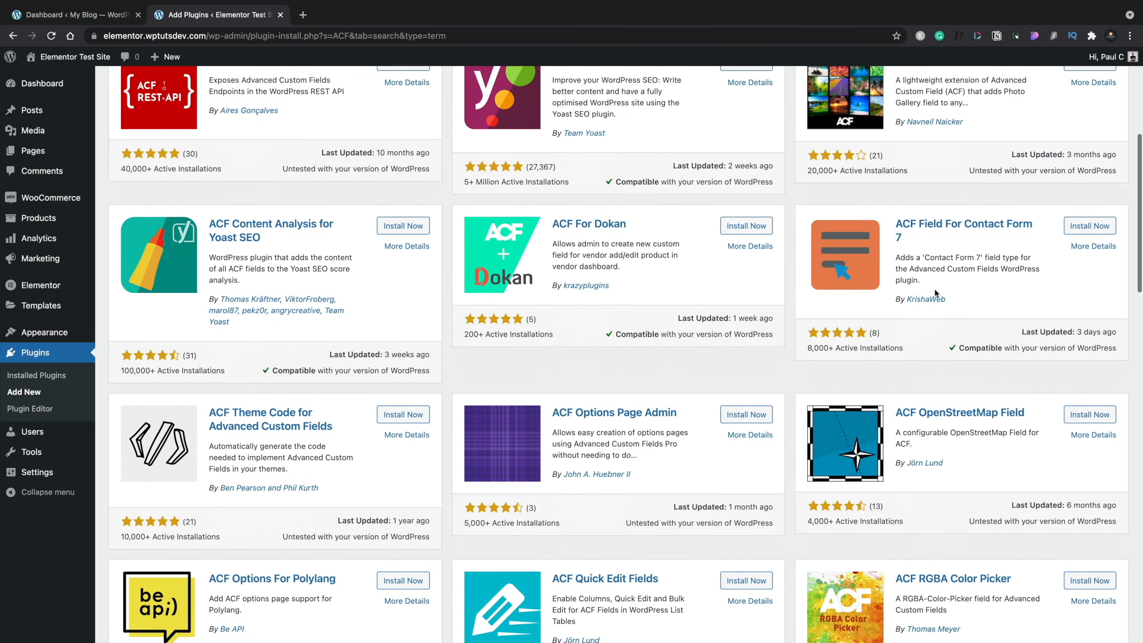
scroll(934, 287, "down", 10)
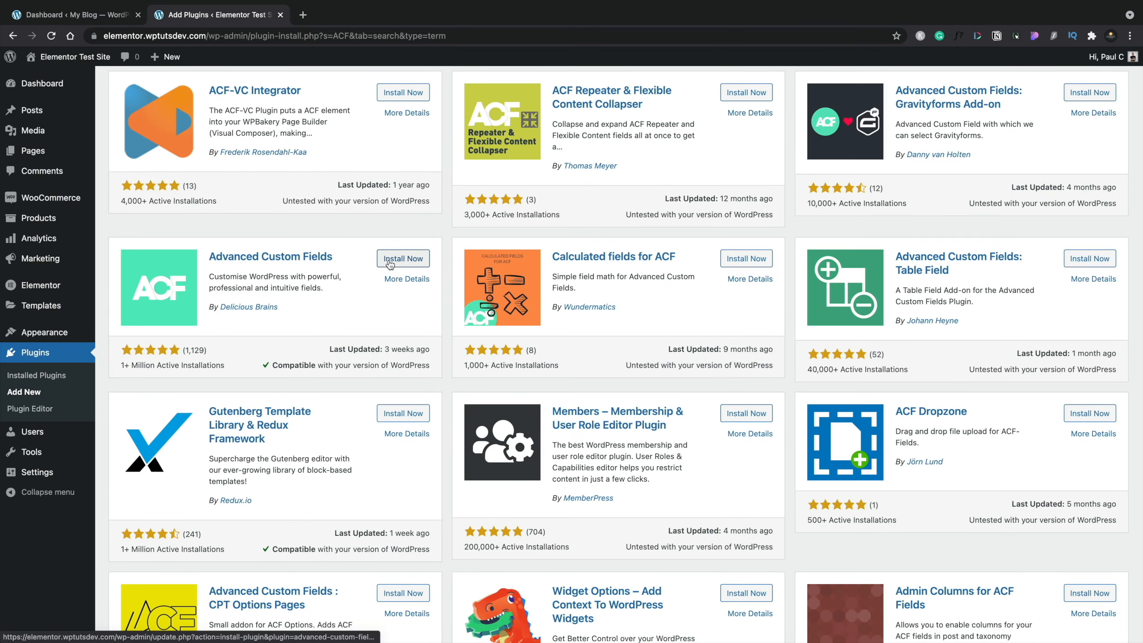
left_click(389, 260)
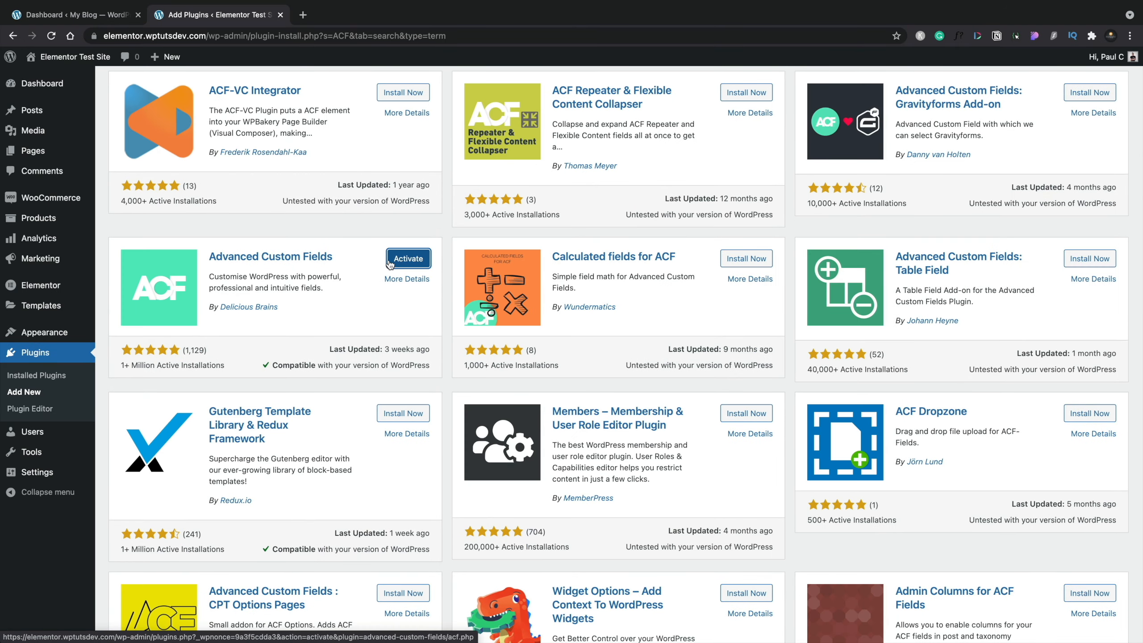
left_click(389, 264)
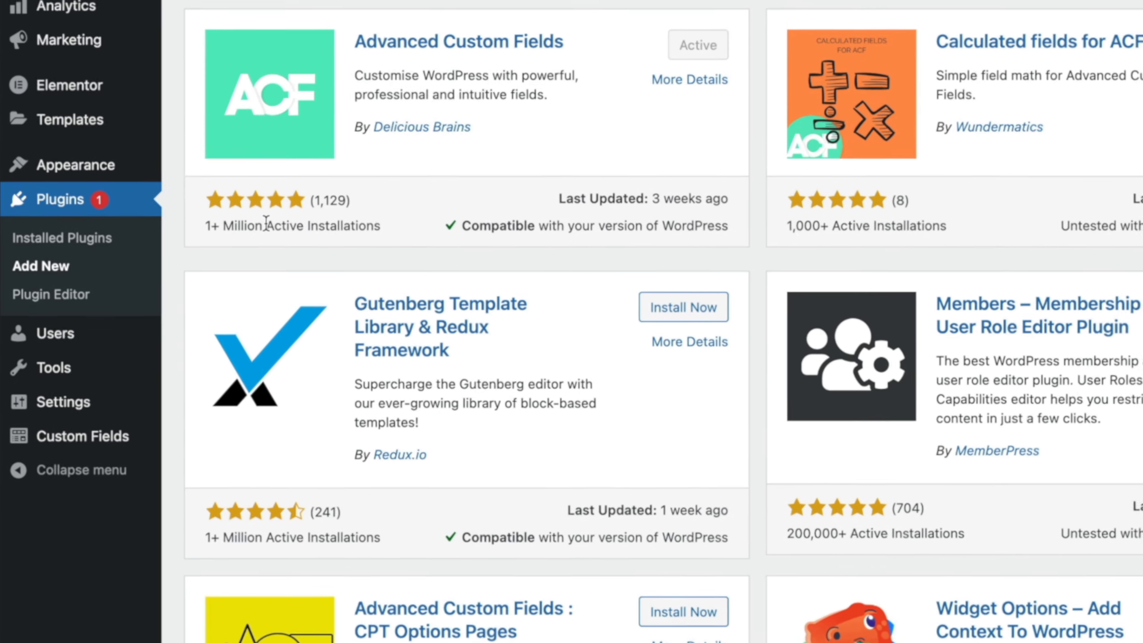
- Create a custom field group titled Additional Product Details and show it when the post type is equal to Product
mouse_move(77, 456)
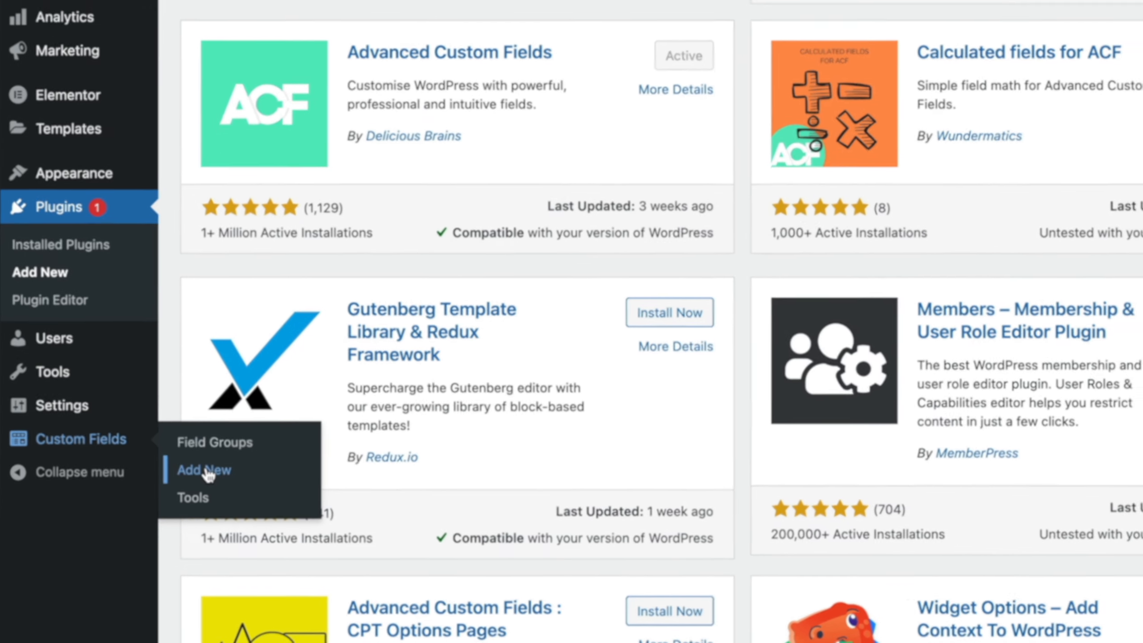
left_click(210, 468)
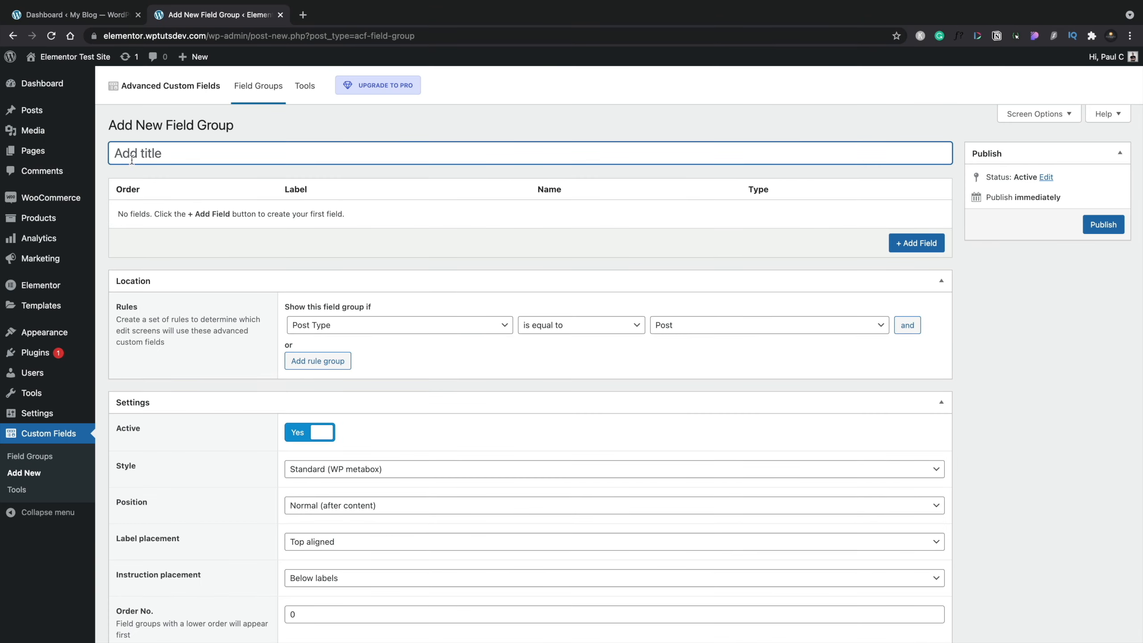
left_click(132, 160)
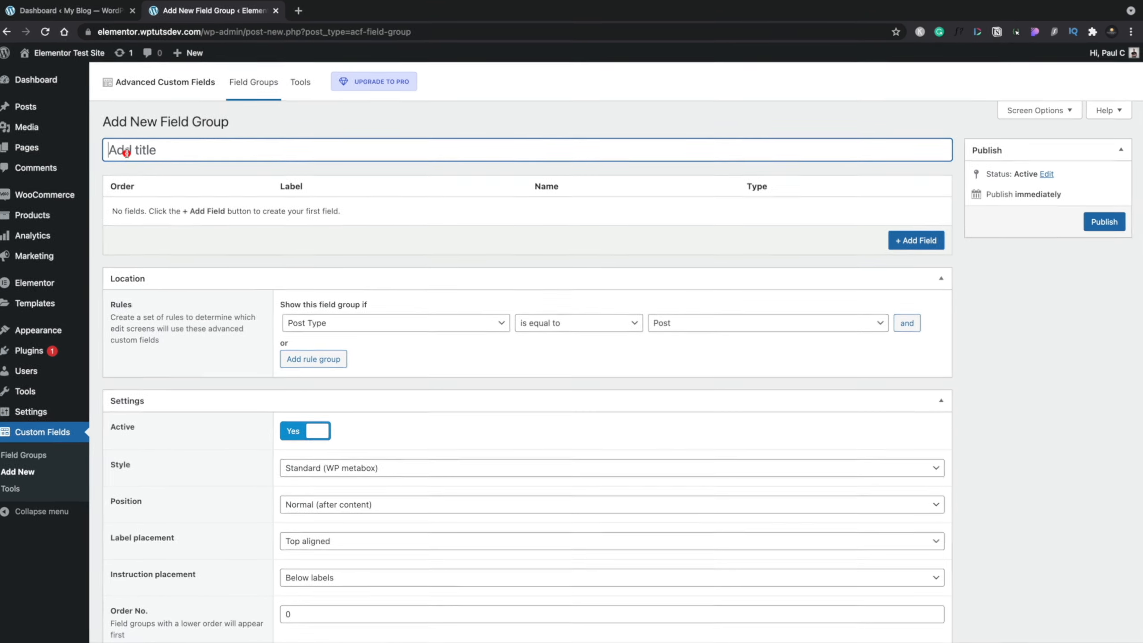
type("Additional P")
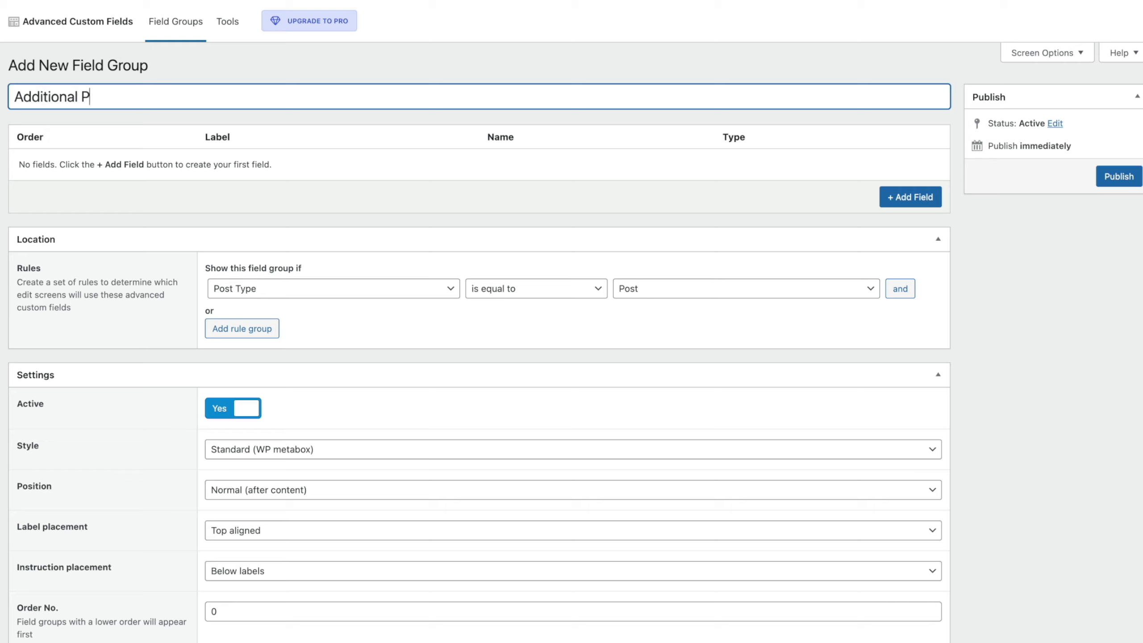
type("roduct Details")
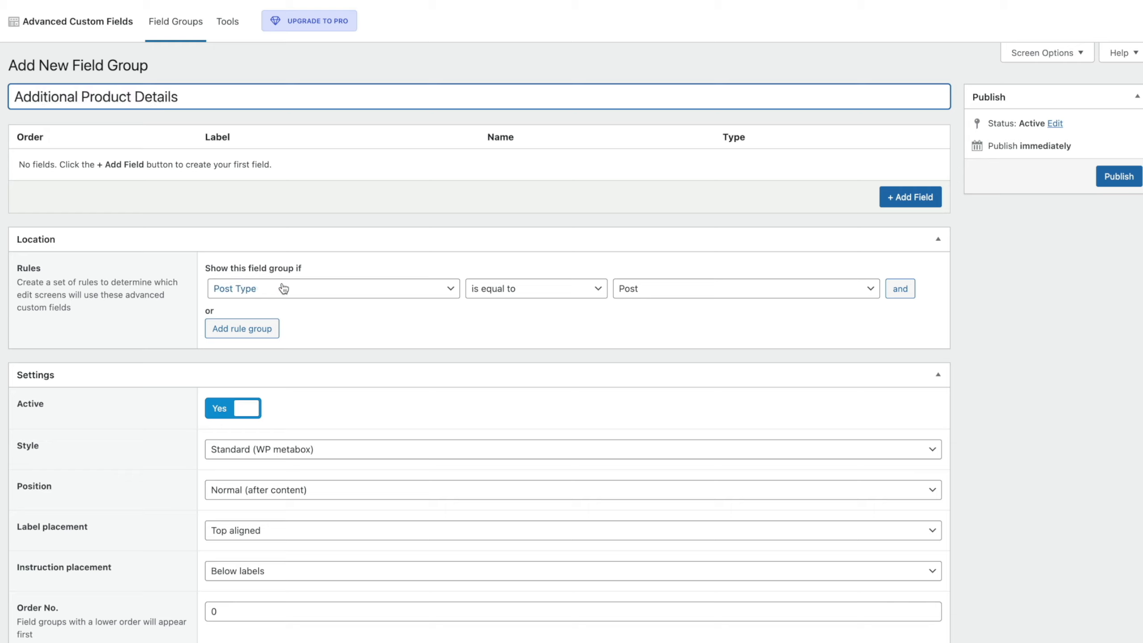
left_click(623, 293)
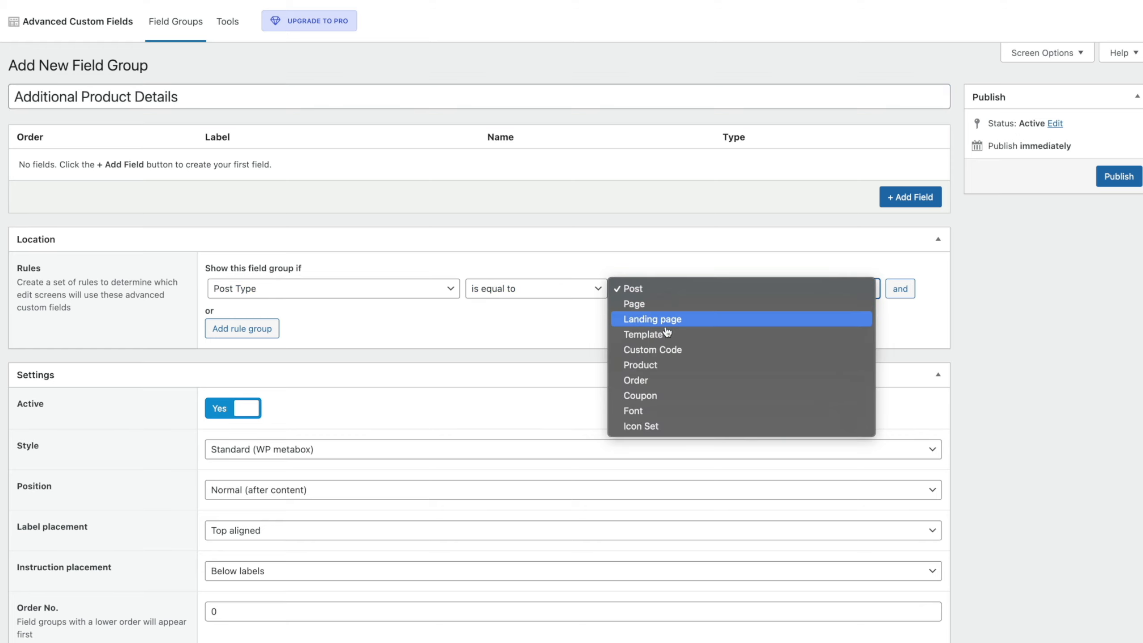
left_click(662, 363)
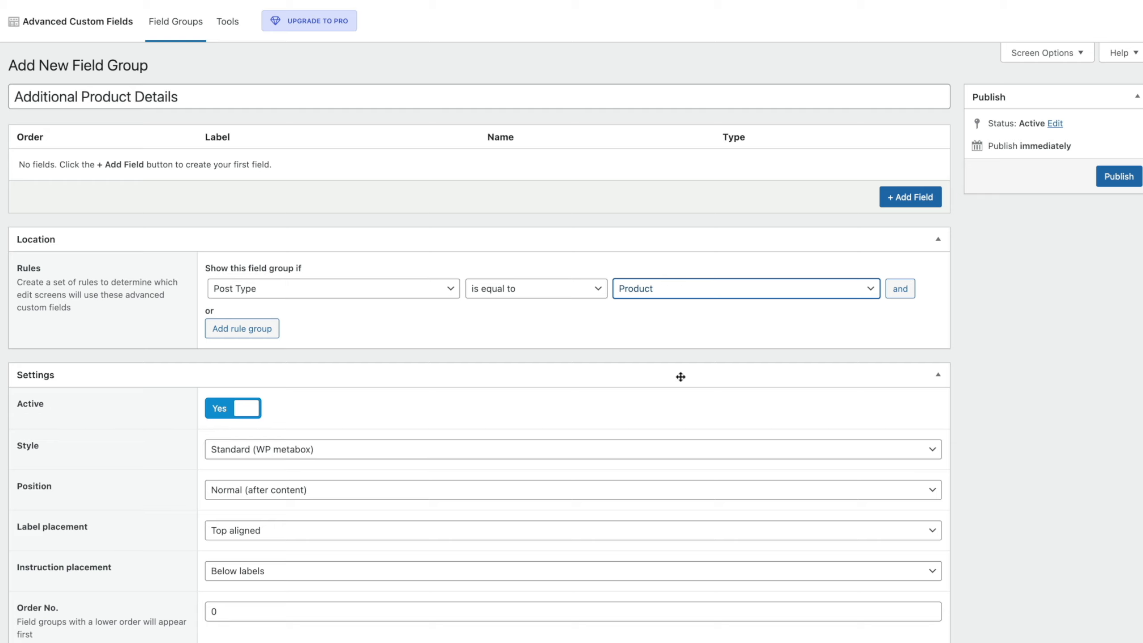
- Add a first field labelled Manafacturer to the group and set its field type to Select
left_click(904, 196)
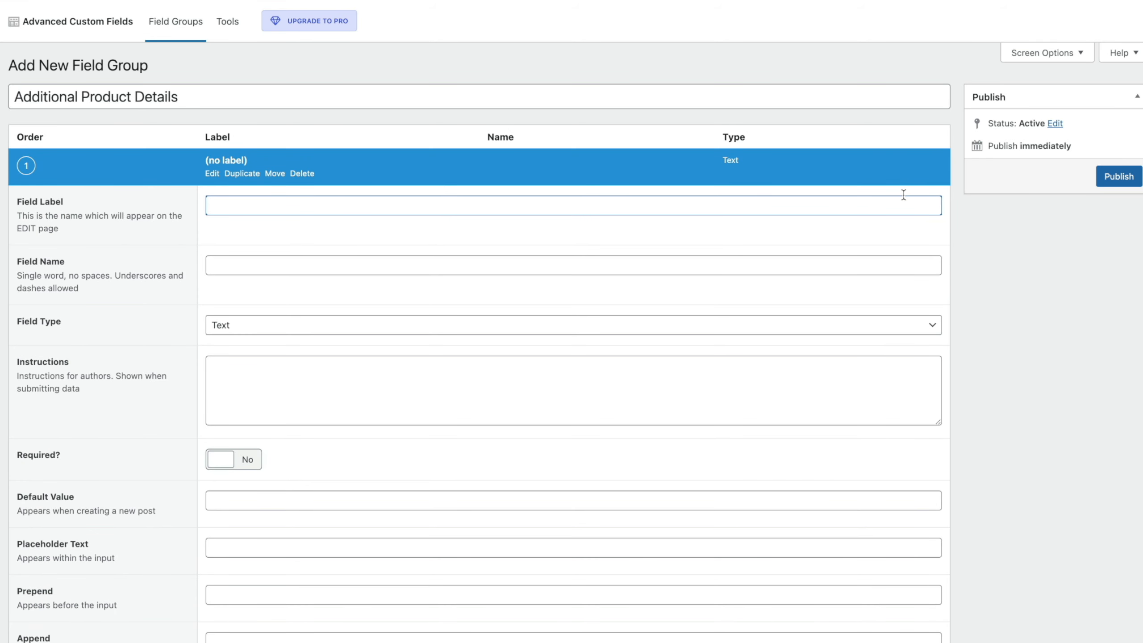
type("Manafacturer")
left_click(573, 259)
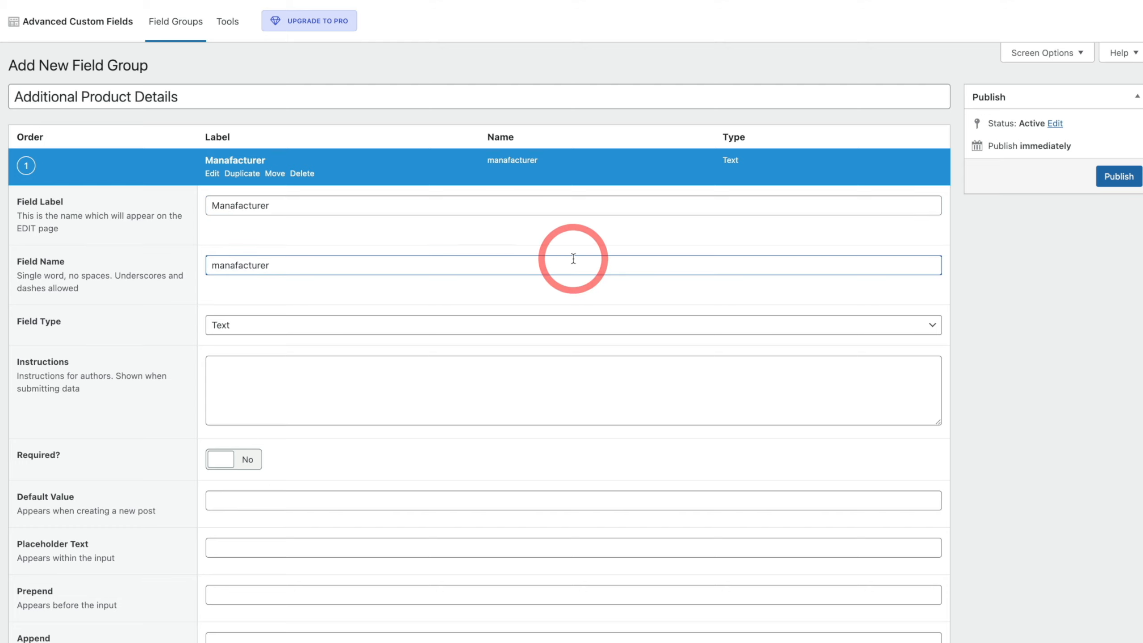
left_click(426, 320)
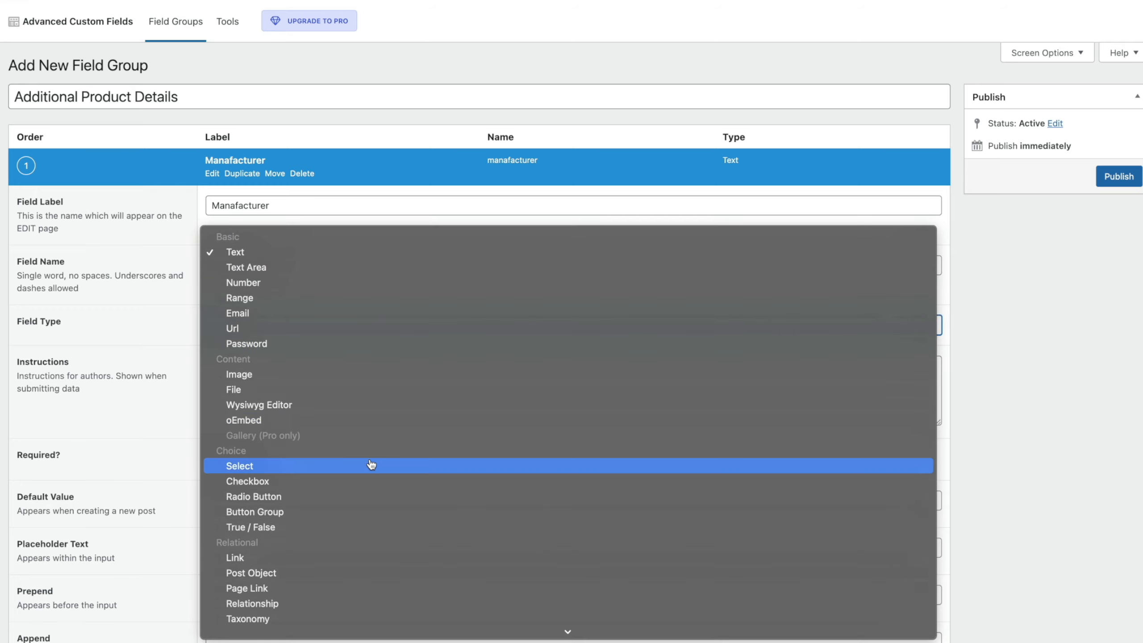
left_click(370, 464)
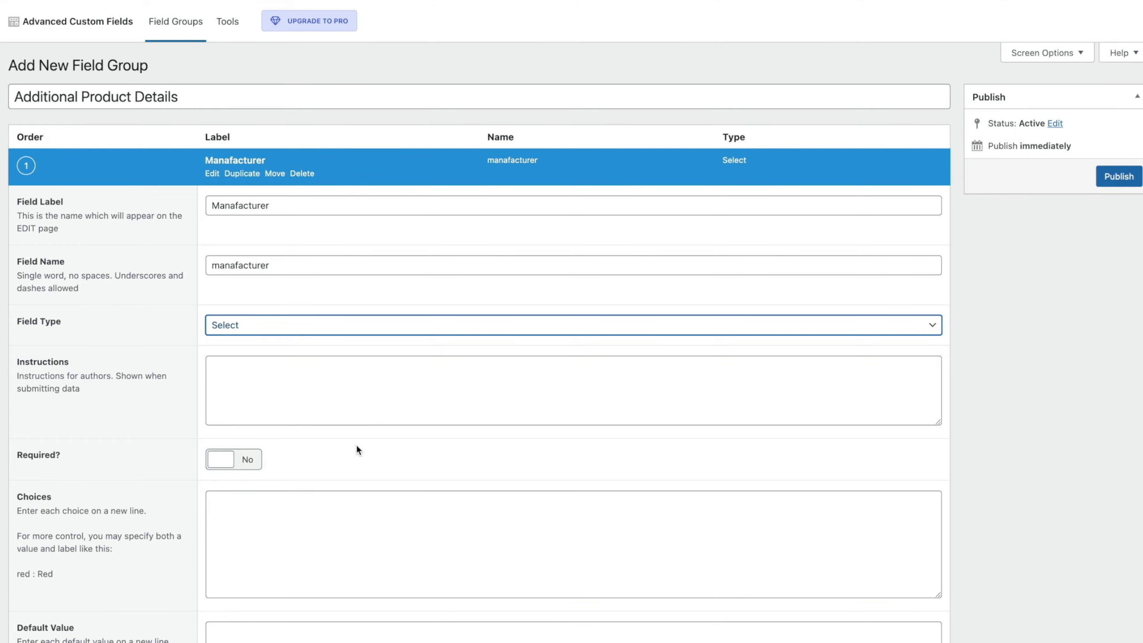
- Enter the choices Amazon, John Lewis, Ikea and The Plant Shop for the Manafacturer field, one per line, and close the field
scroll(357, 448, "down", 5)
left_click(282, 360)
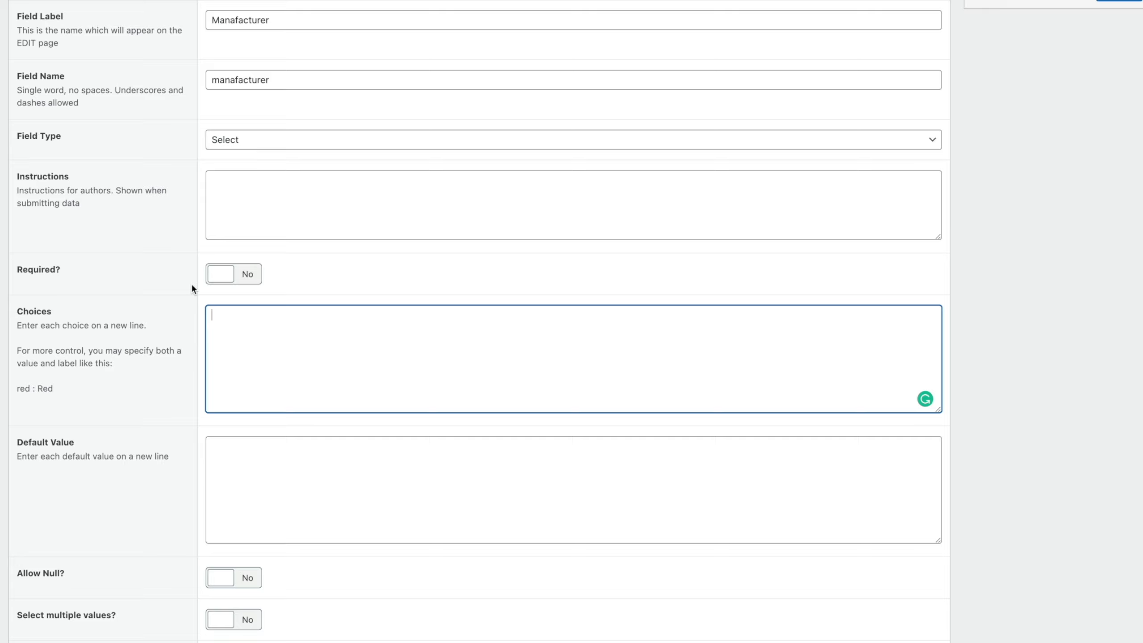
type("Amazon John Lewis Ikea The Plant Shop")
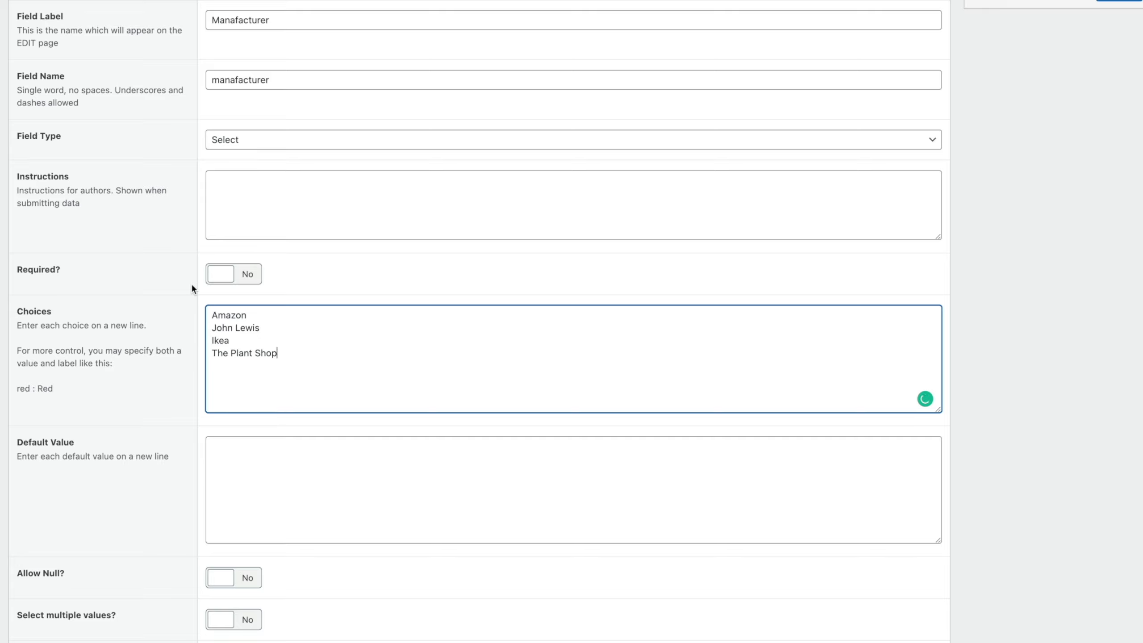
scroll(192, 287, "down", 4)
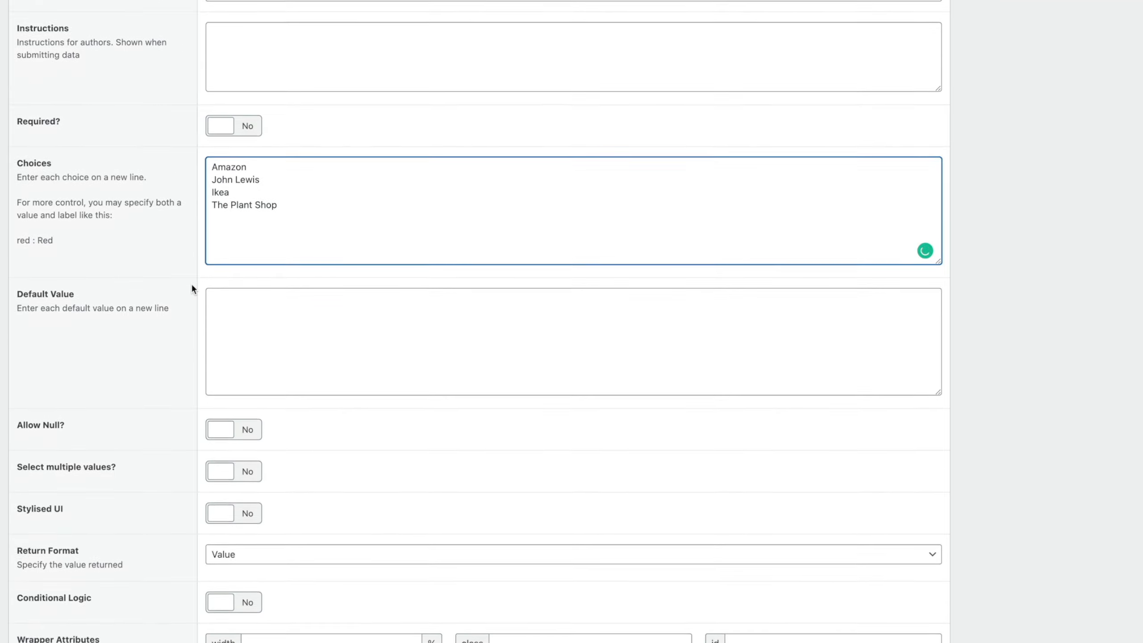
scroll(192, 288, "down", 5)
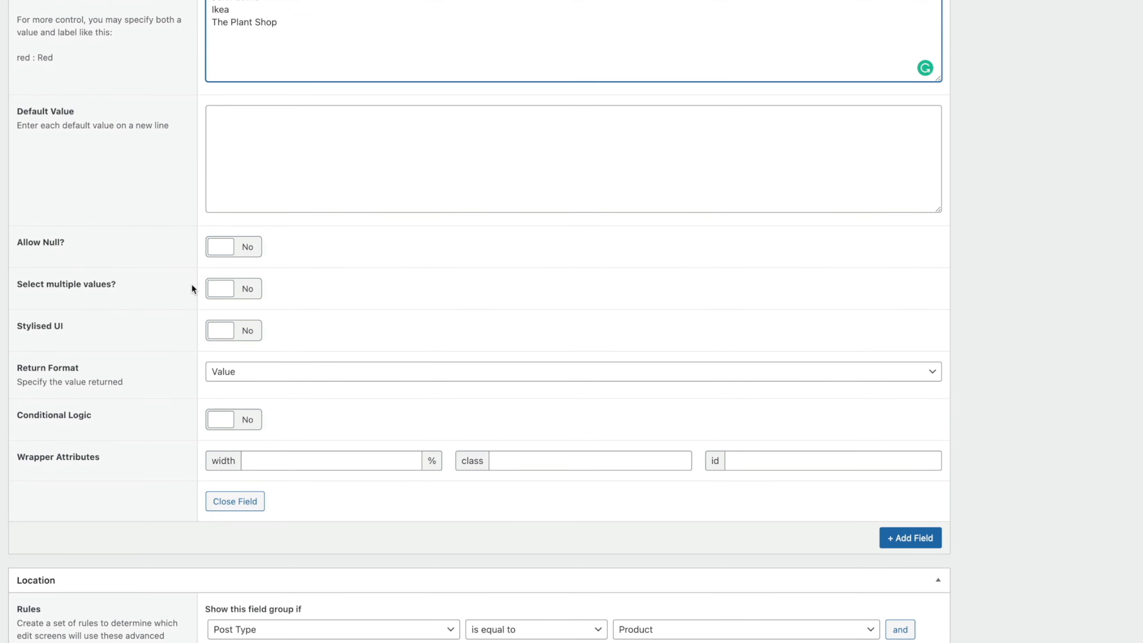
left_click(227, 504)
scroll(342, 342, "up", 6)
scroll(353, 329, "up", 3)
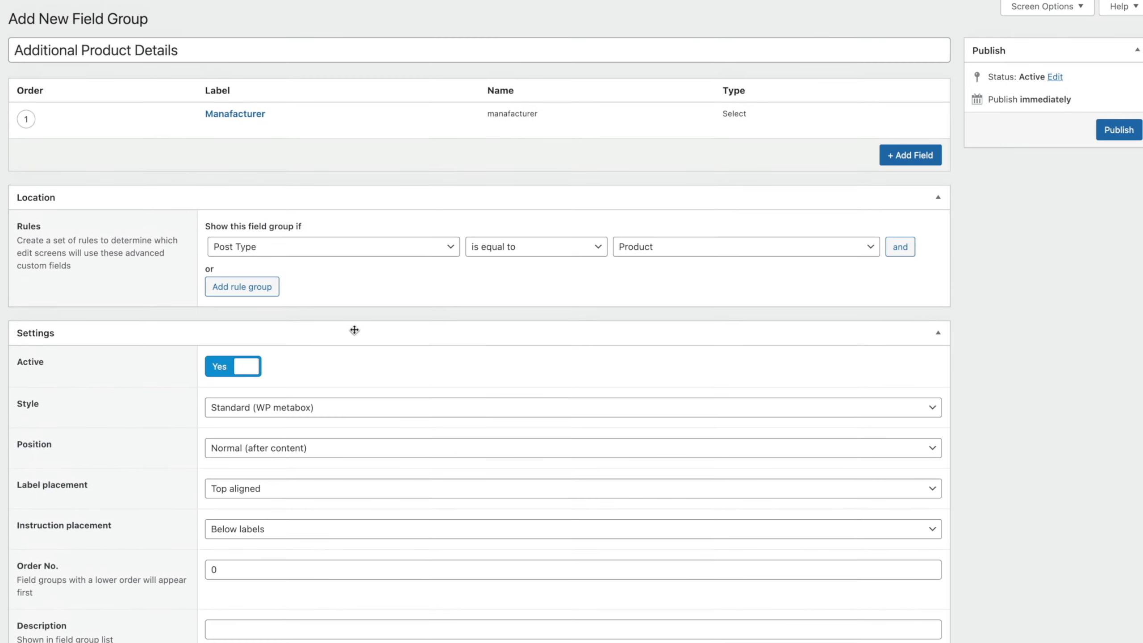
- Add a second field labelled Sub-heading, keeping the Text type, and collapse its settings
left_click(925, 201)
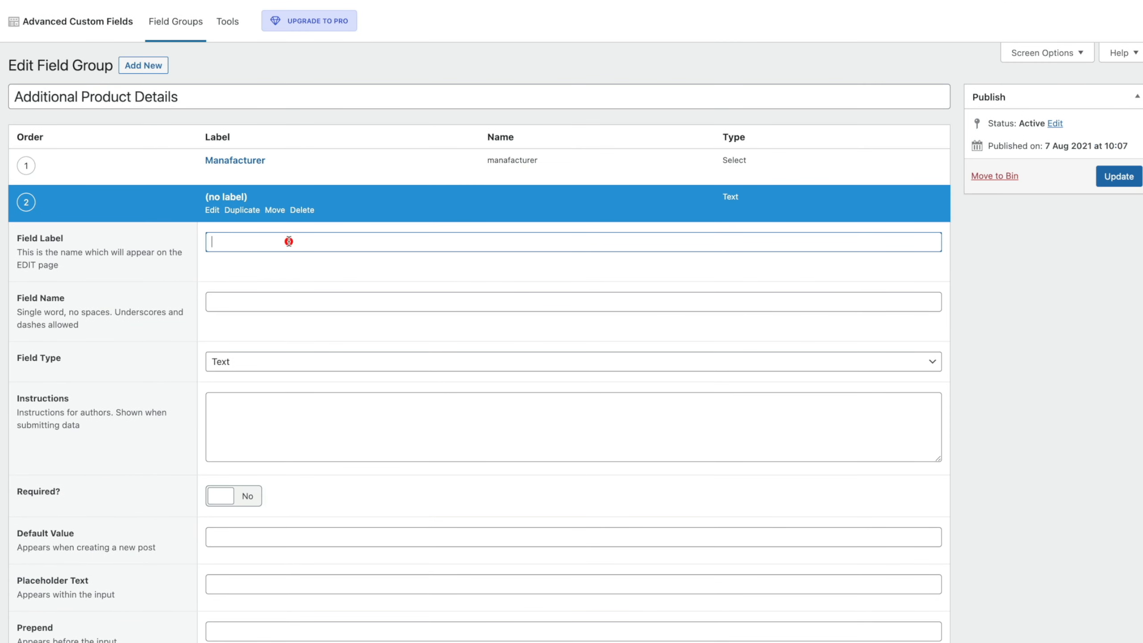
left_click(288, 240)
type("Sub-heading")
key("Tab")
left_click(283, 301)
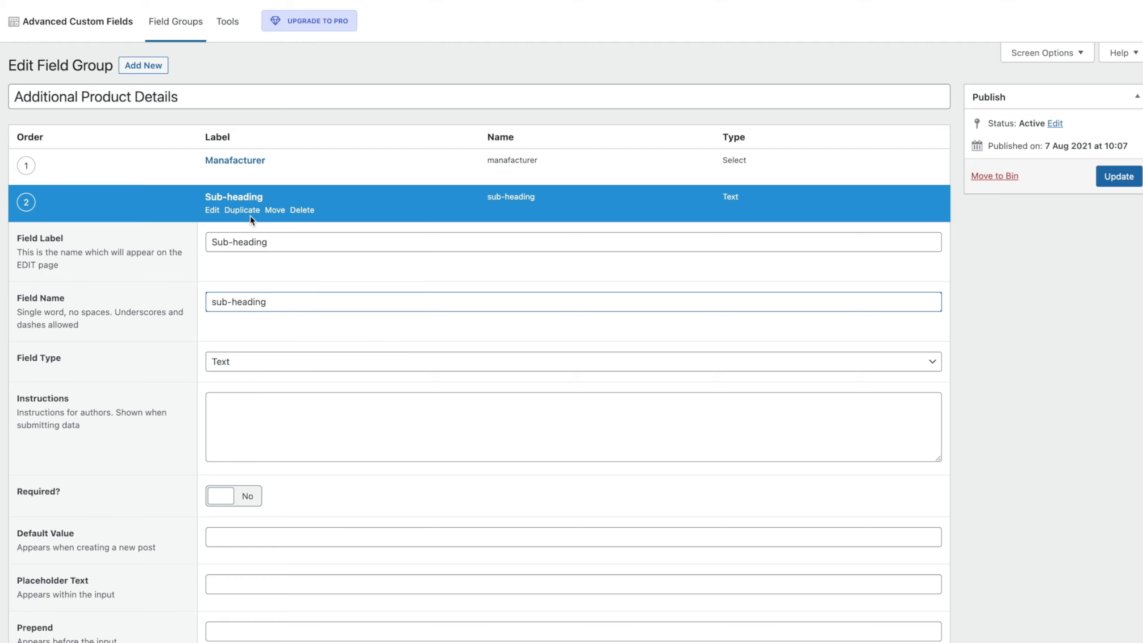
left_click(234, 196)
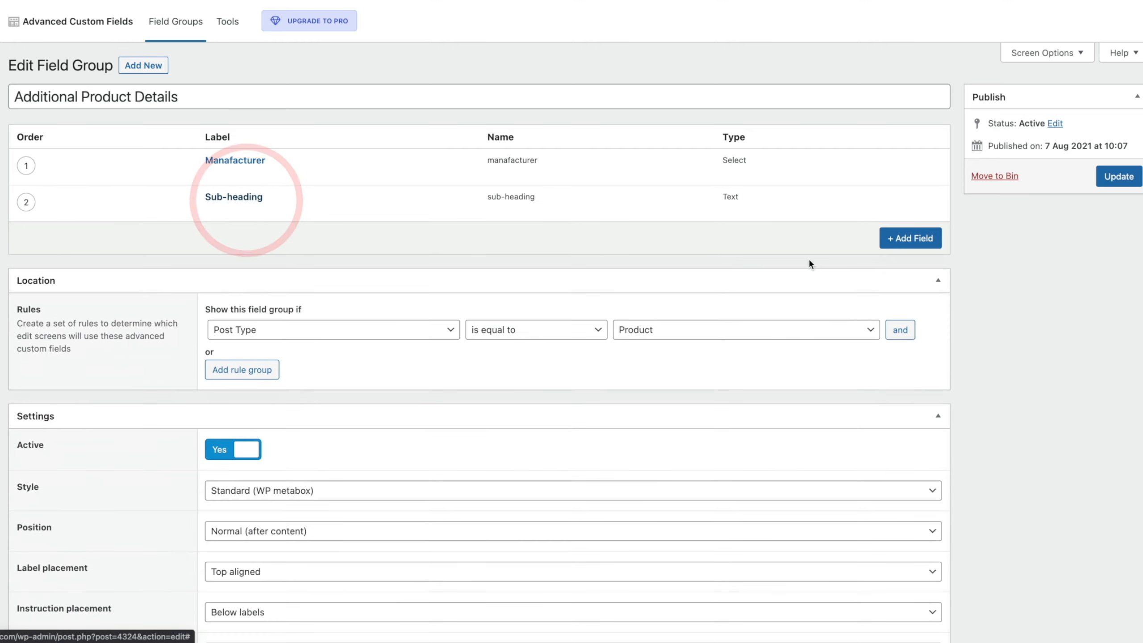
- Add a third field labelled Header Image and set its field type to Image
left_click(909, 237)
left_click(336, 283)
type("H")
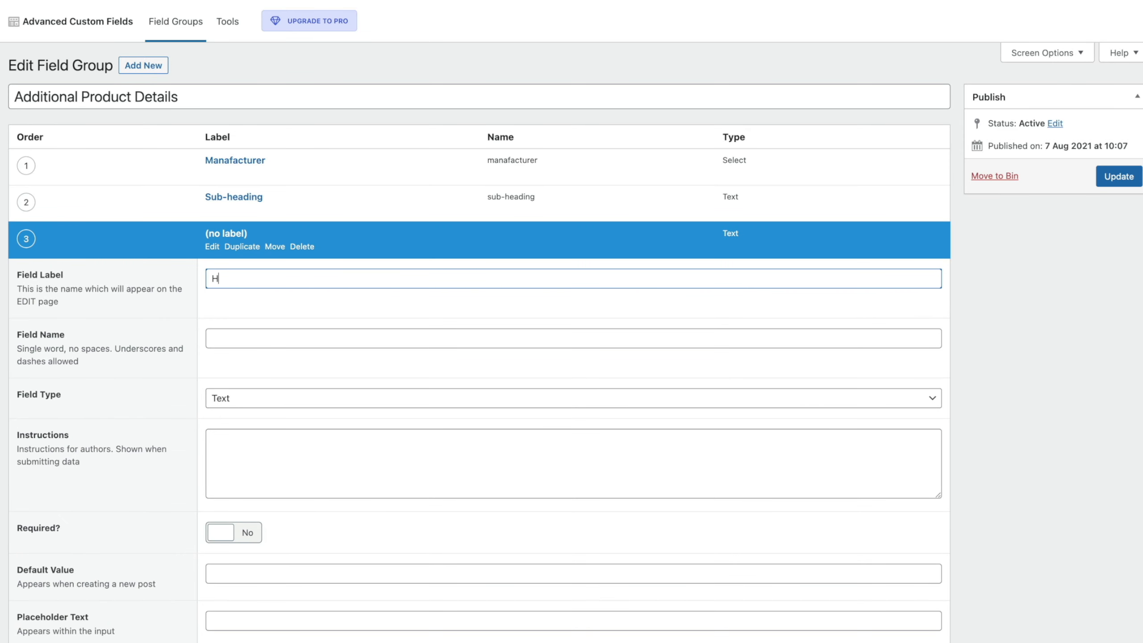
type("eader Image")
left_click(344, 337)
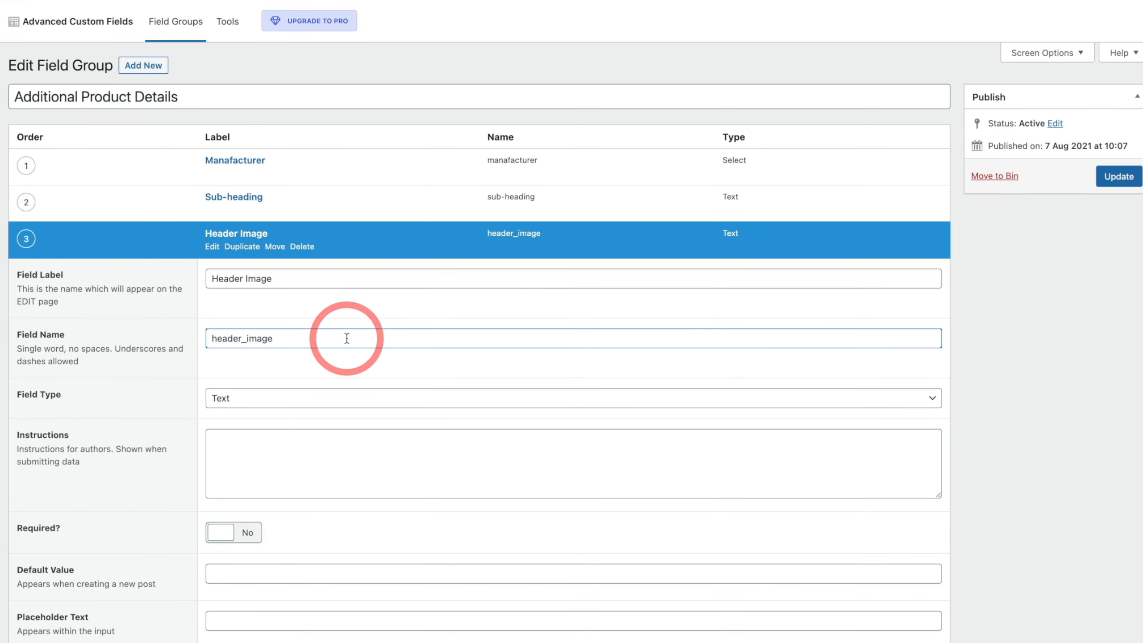
scroll(346, 364, "down", 5)
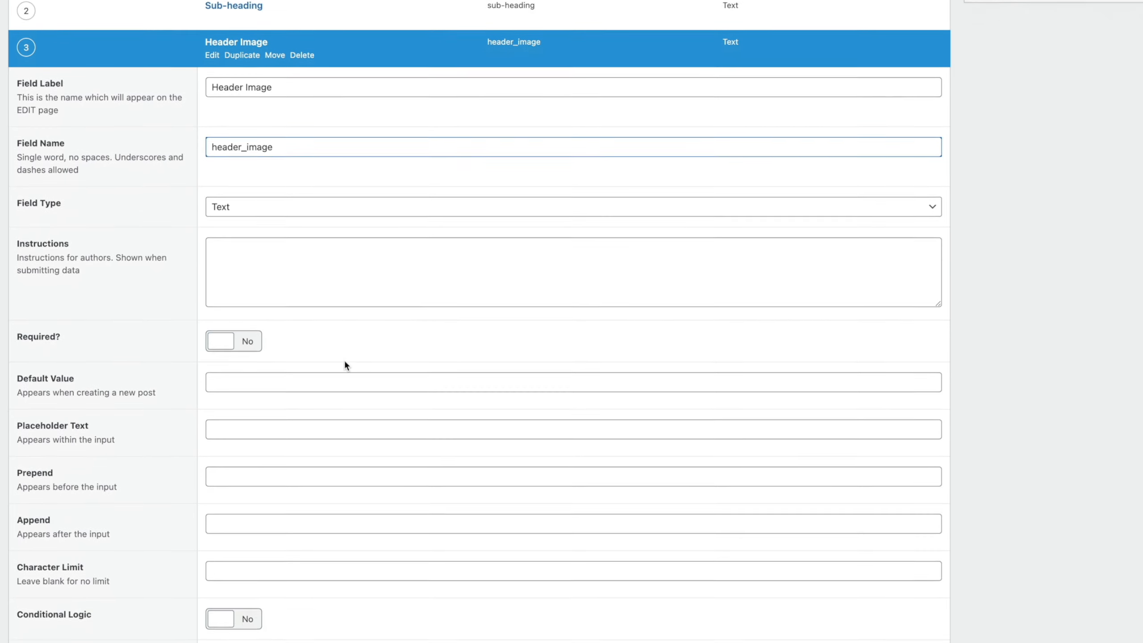
left_click(360, 180)
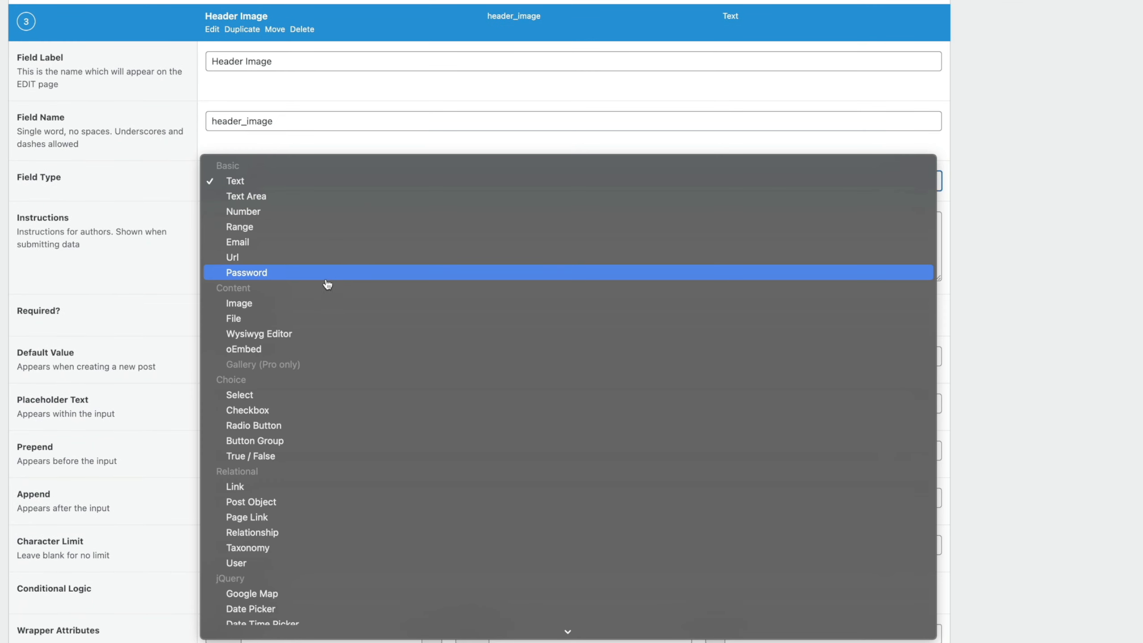
left_click(317, 304)
scroll(317, 303, "down", 2)
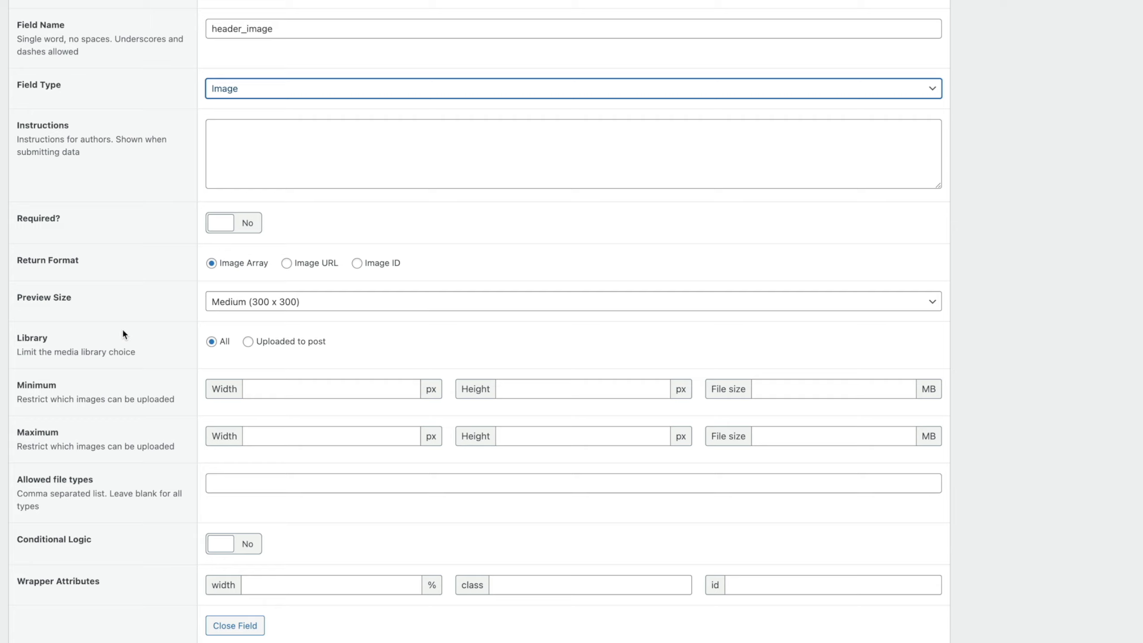
- Limit the Header Image library to Uploaded to post, return the Image URL, and allow the file types jpeg,jpg,png
left_click(248, 342)
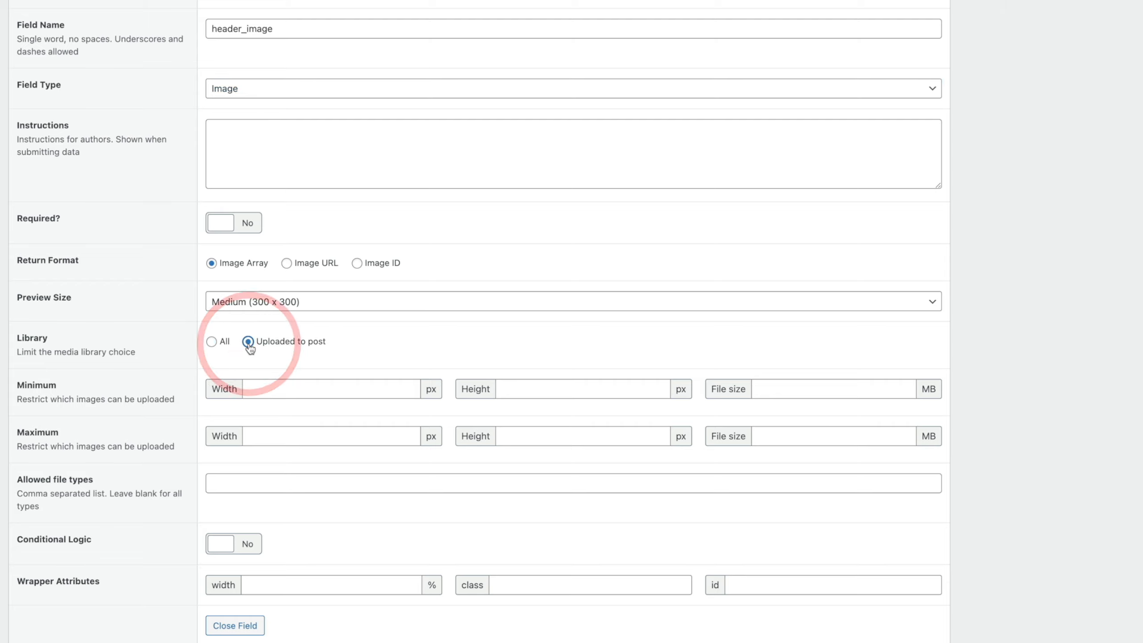
left_click(288, 265)
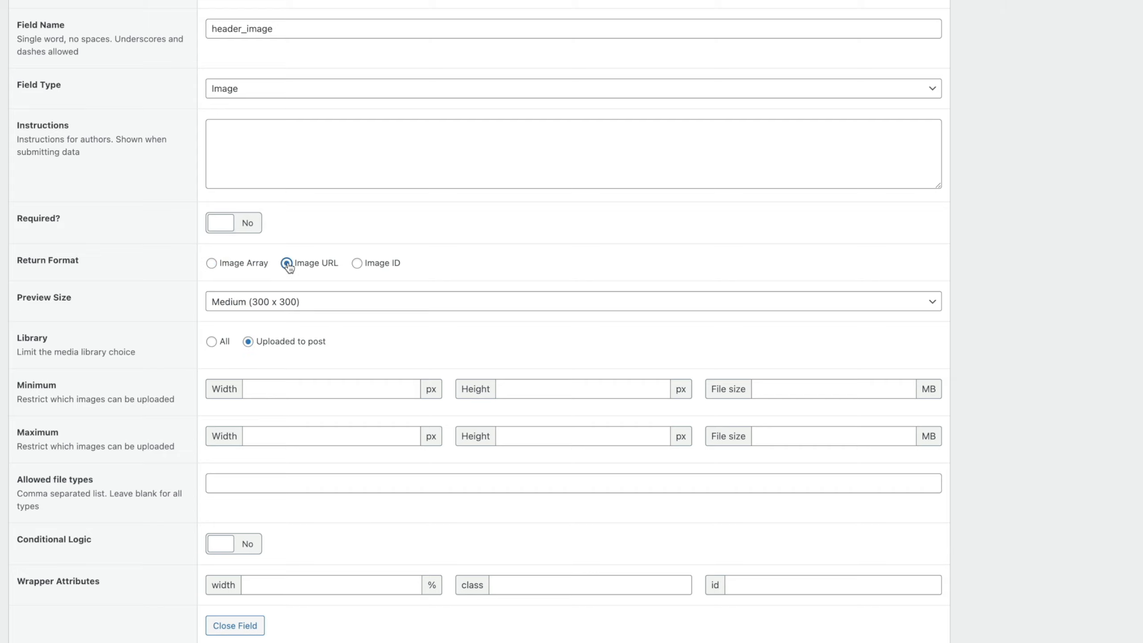
left_click(266, 479)
type("jpeg,jpg,png")
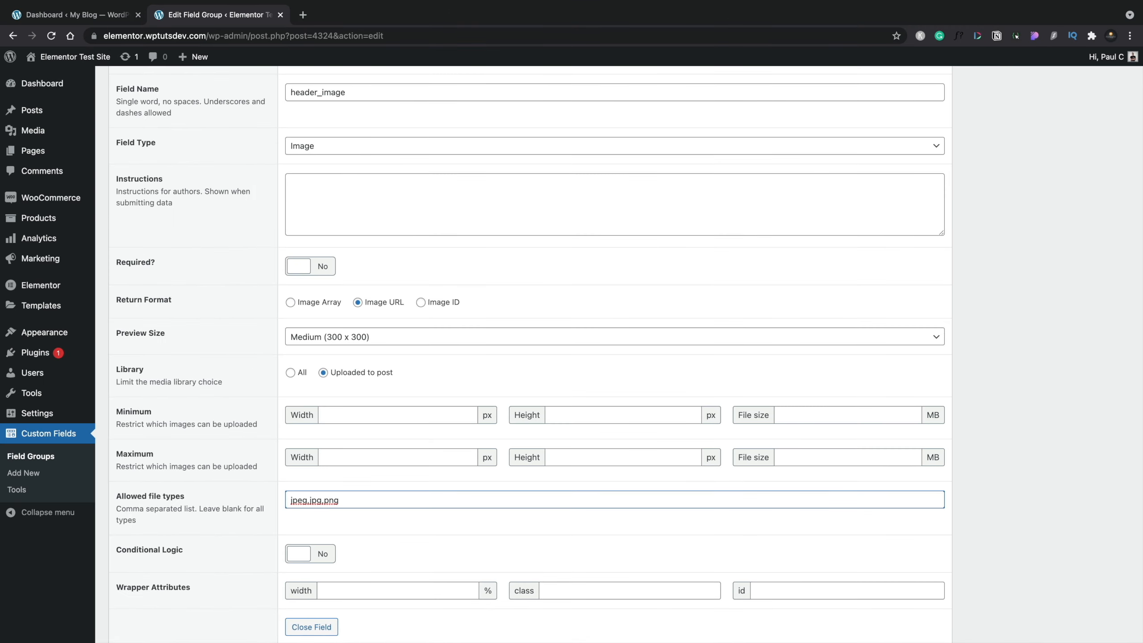
- Save the updated field group and open the list of all products
scroll(729, 388, "up", 6)
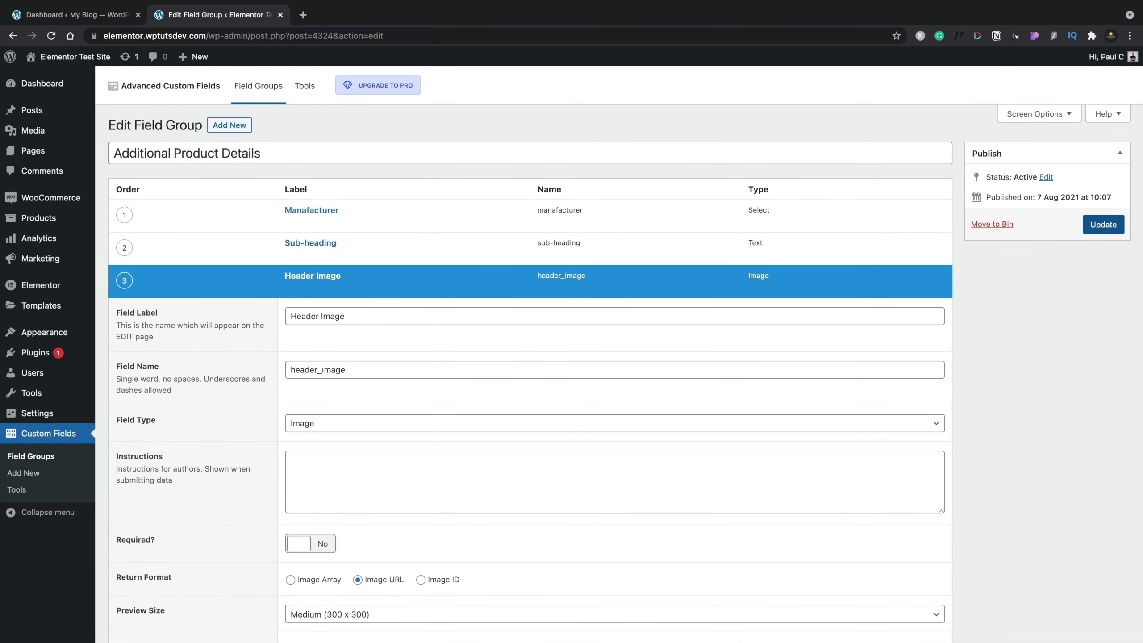
left_click(1098, 228)
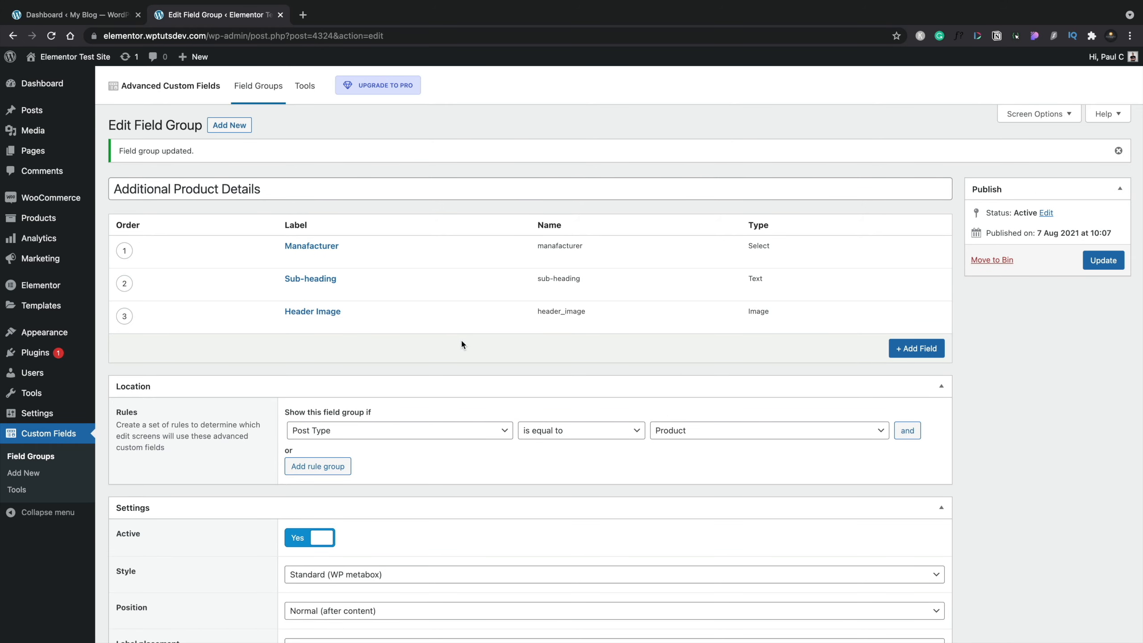
mouse_move(63, 223)
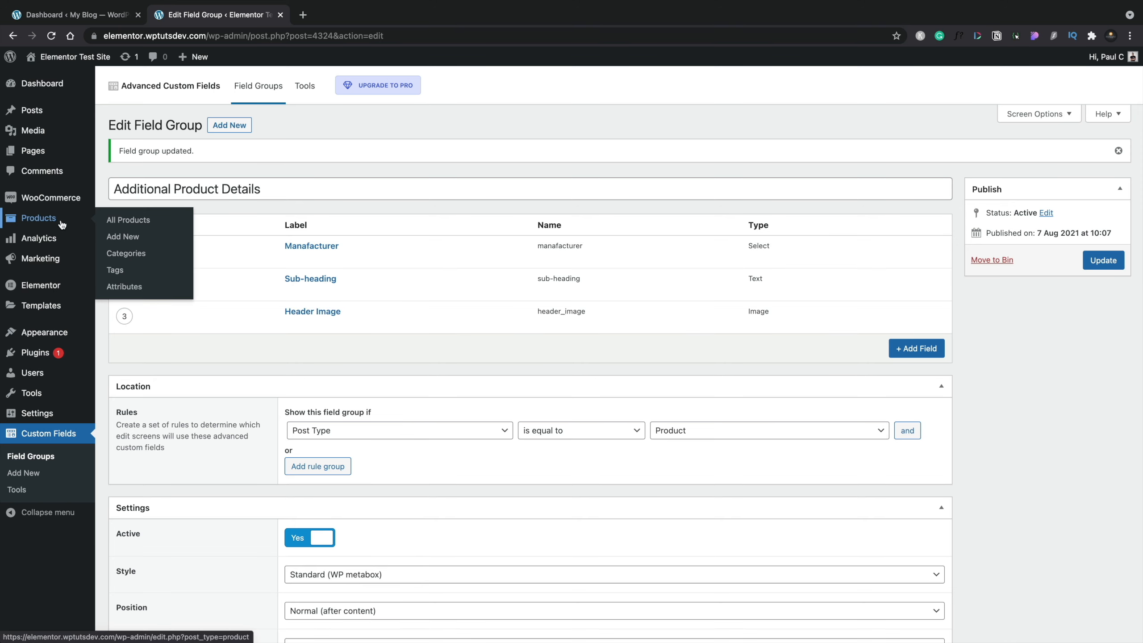
left_click(115, 220)
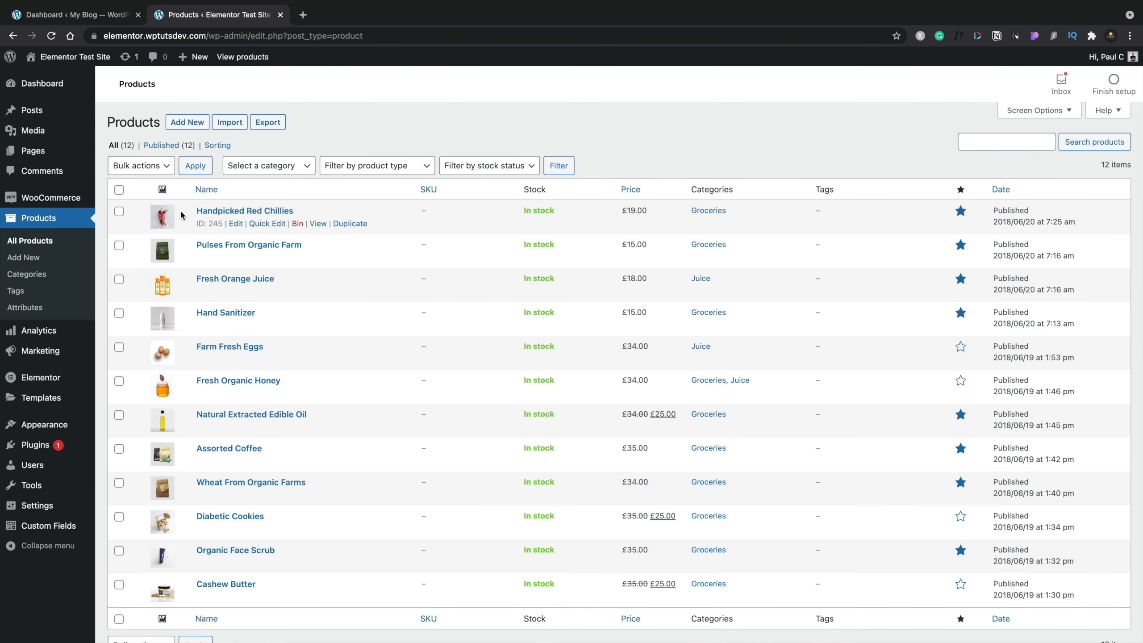
- Open the Handpicked Red Chillies product for editing and set its manufacturer to The Plant Shop
left_click(218, 211)
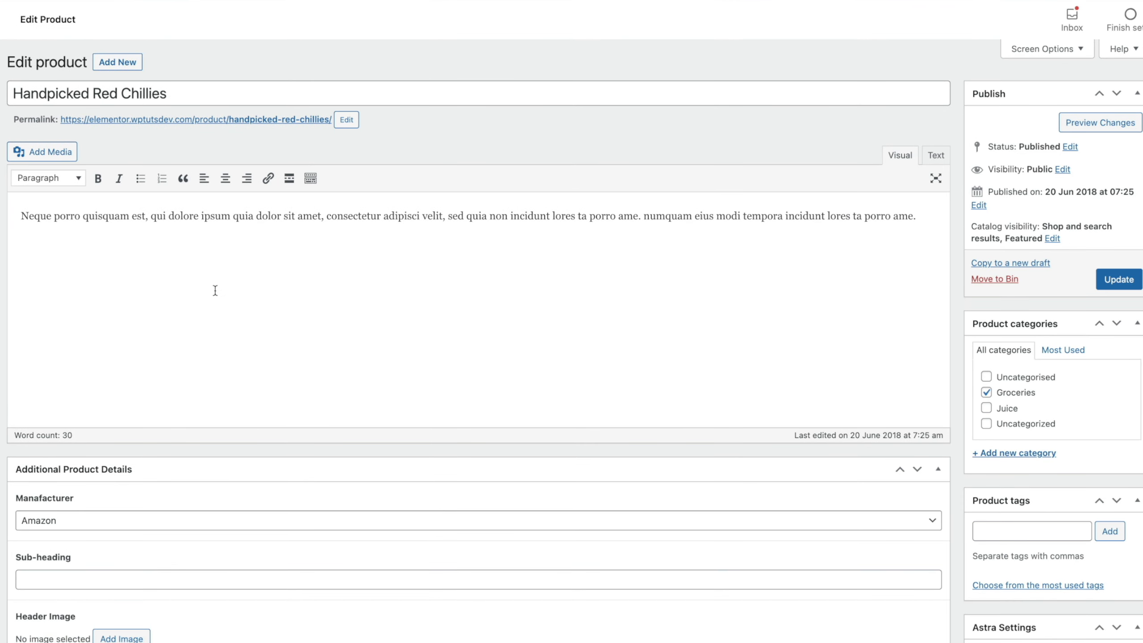
scroll(216, 290, "down", 5)
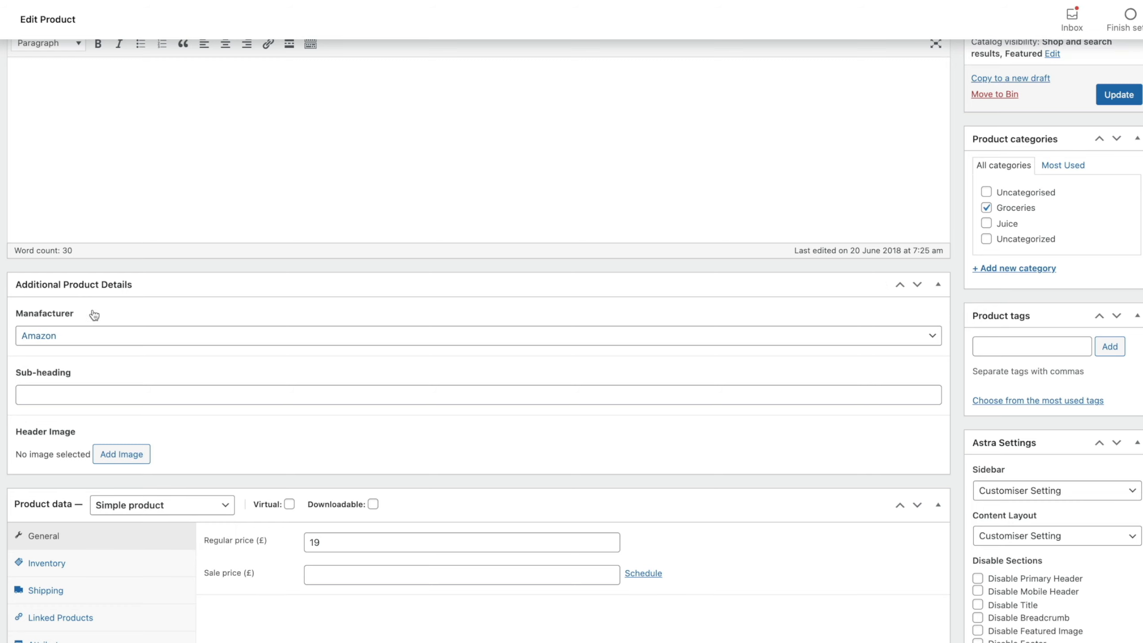
left_click(83, 341)
left_click(83, 338)
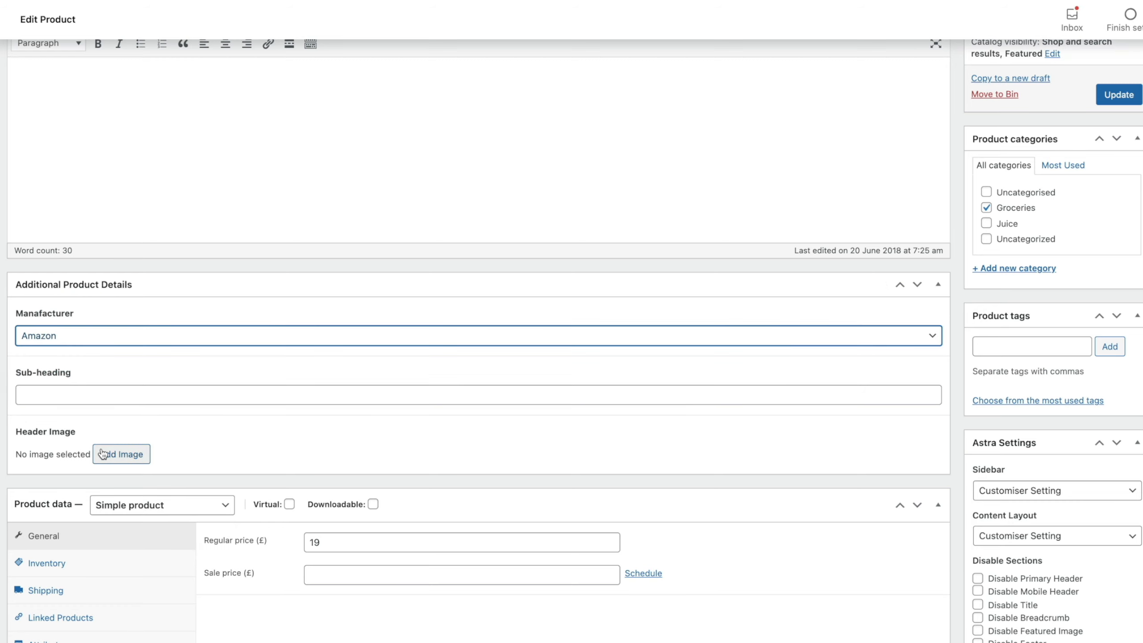
scroll(235, 479, "down", 10)
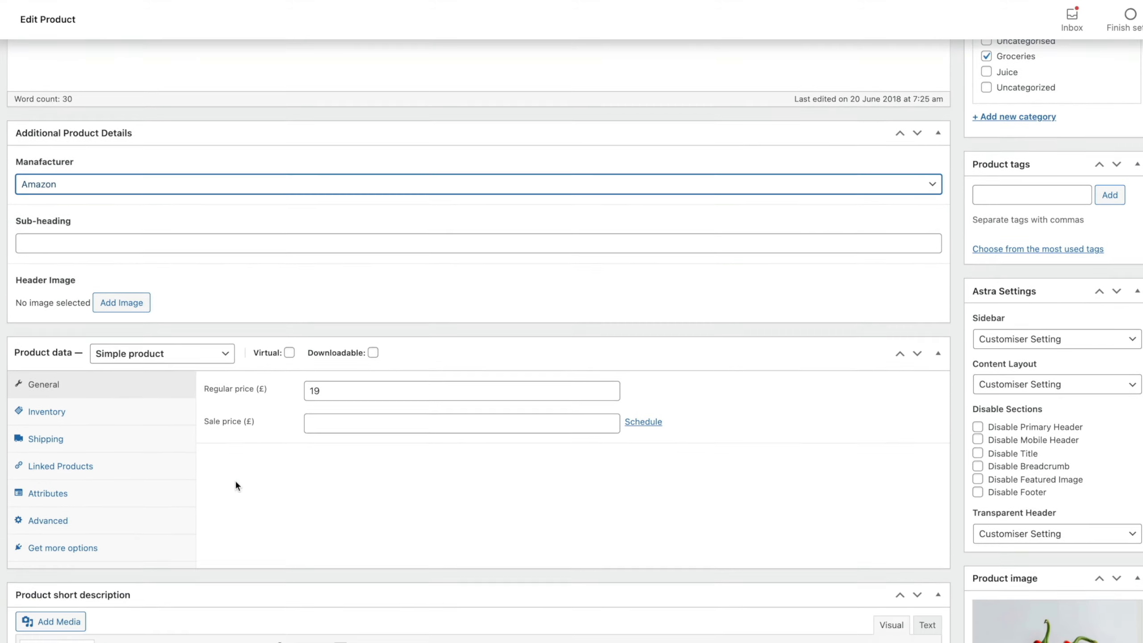
scroll(235, 479, "up", 12)
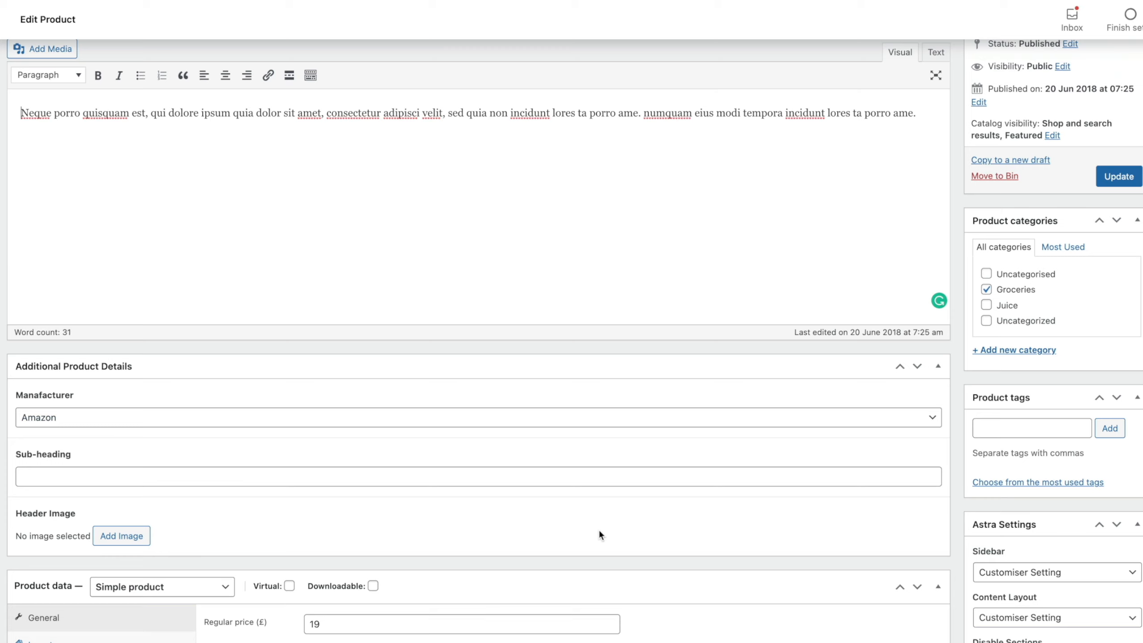
left_click(217, 419)
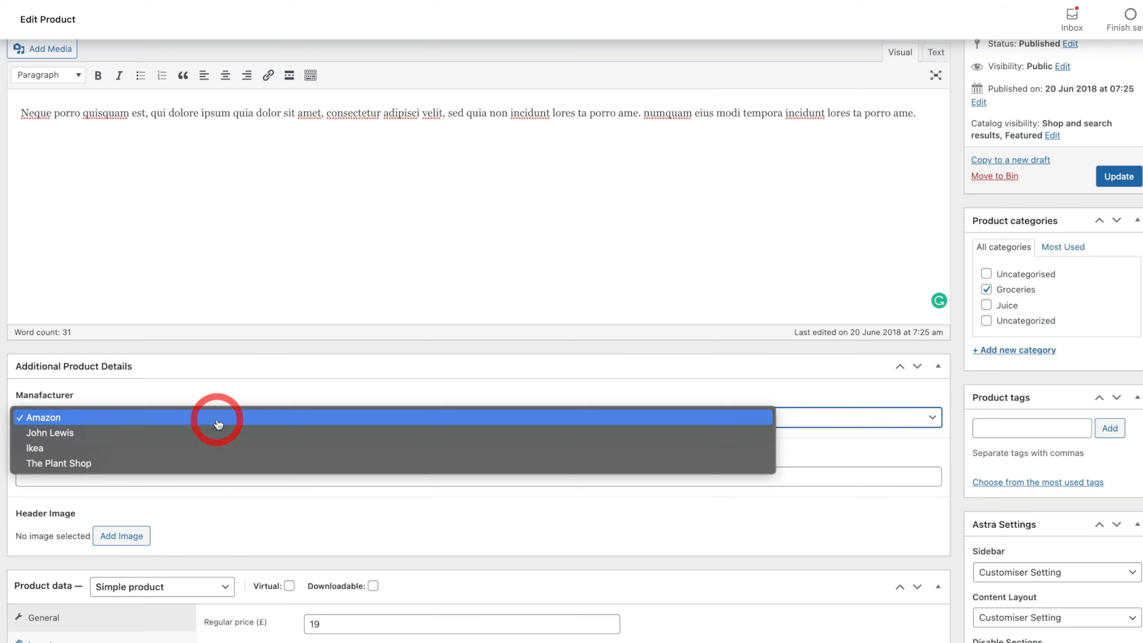
left_click(179, 463)
- Enter "Amazing fresh chillies delivered to your door, weekly!" as the product's sub-heading
left_click(172, 473)
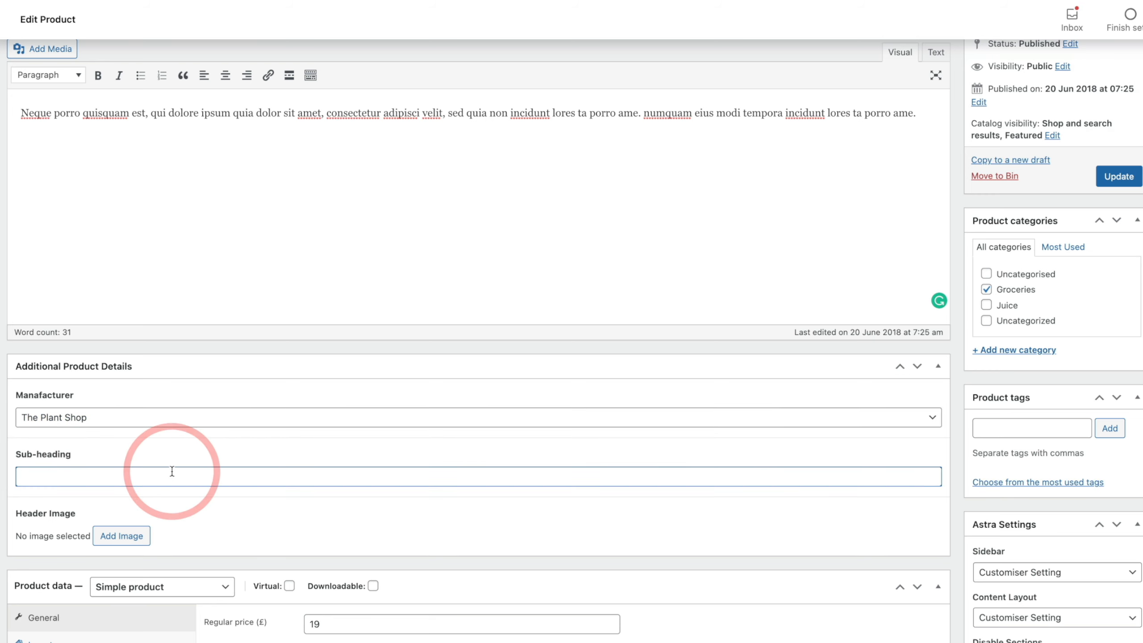
type("Amazing fres")
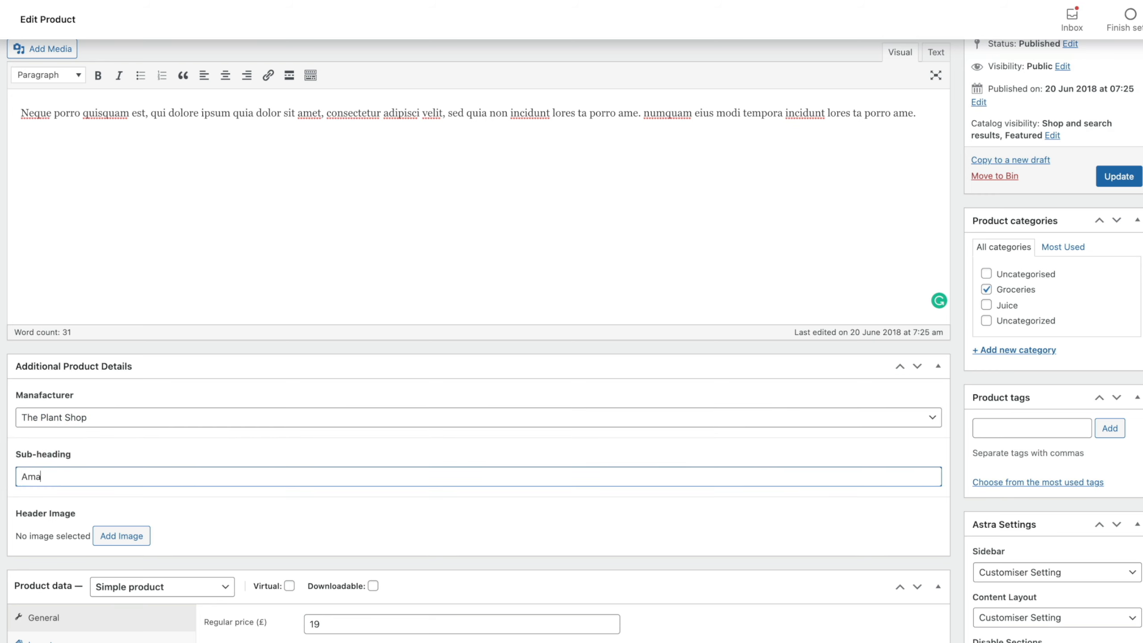
type("h chillies delivered to your door, weekly!")
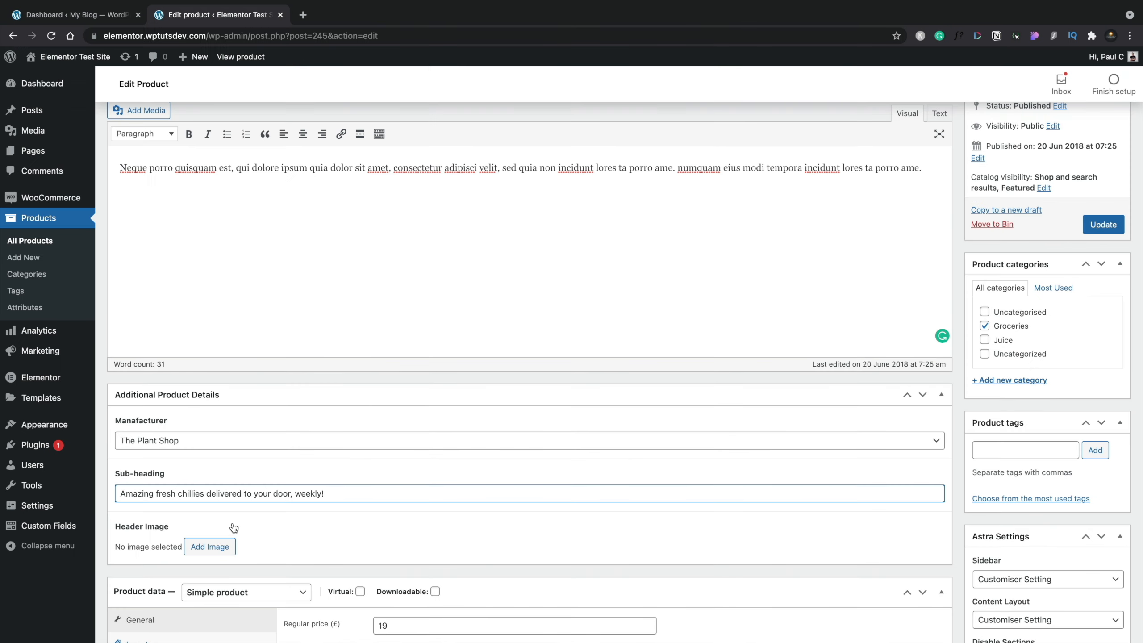
- Upload the chilli market photo as the product's Header Image, giving it the alt text Red Chillies
left_click(219, 546)
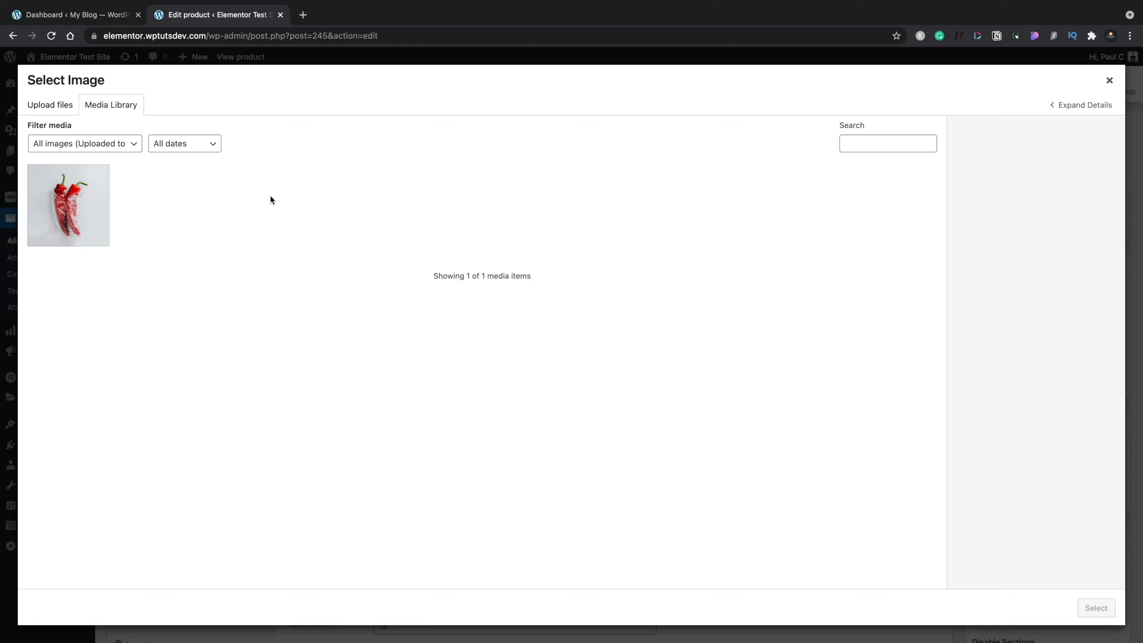
left_click(50, 105)
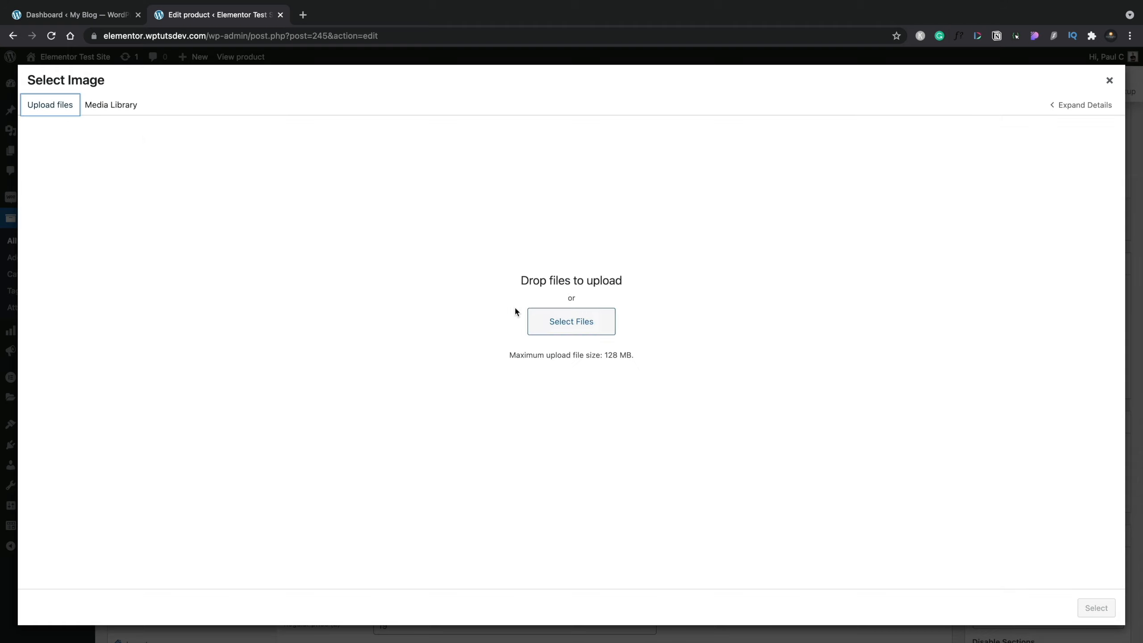
left_click(563, 319)
left_click(962, 530)
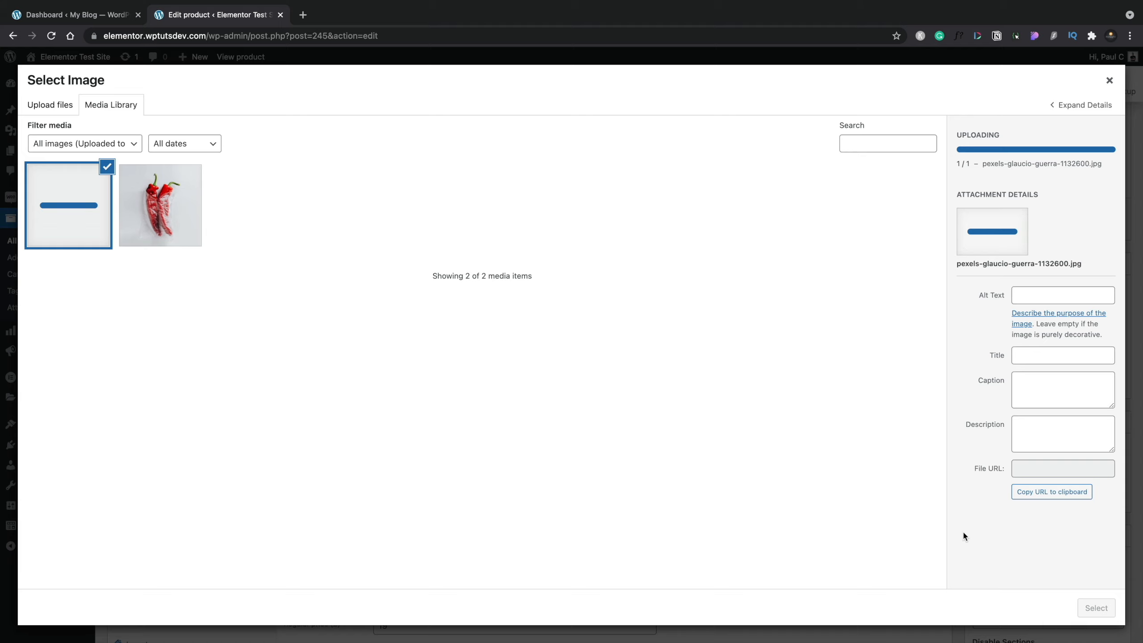
left_click(1041, 306)
type("Red Chillies")
left_click(1087, 608)
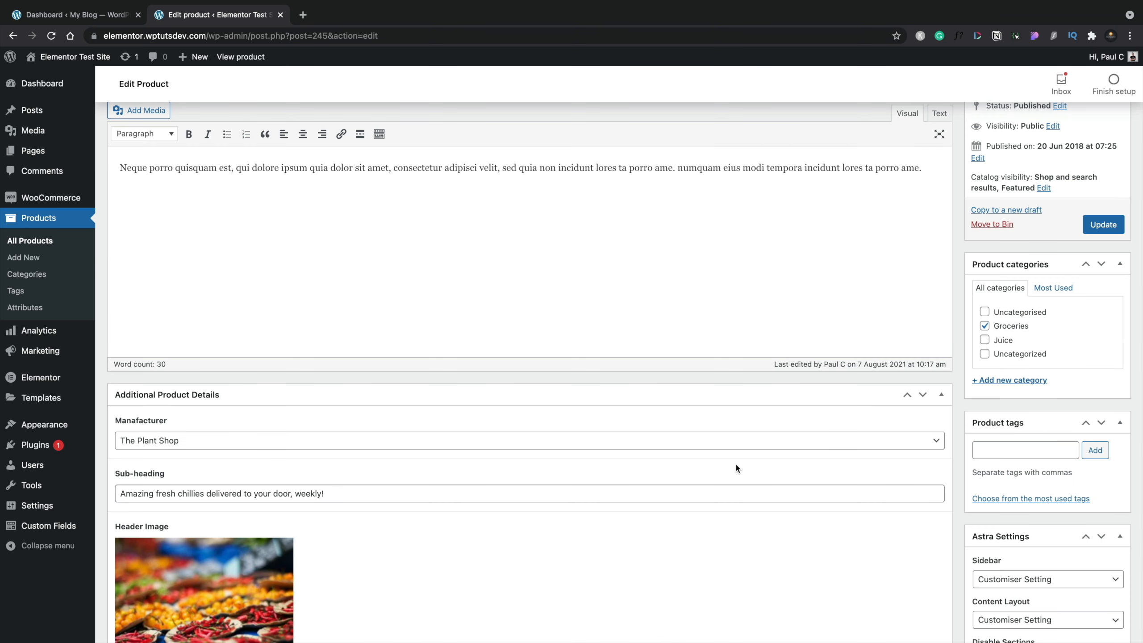
- Update the product and open the Single Product Template from the Theme Builder for editing in Elementor
left_click(1101, 227)
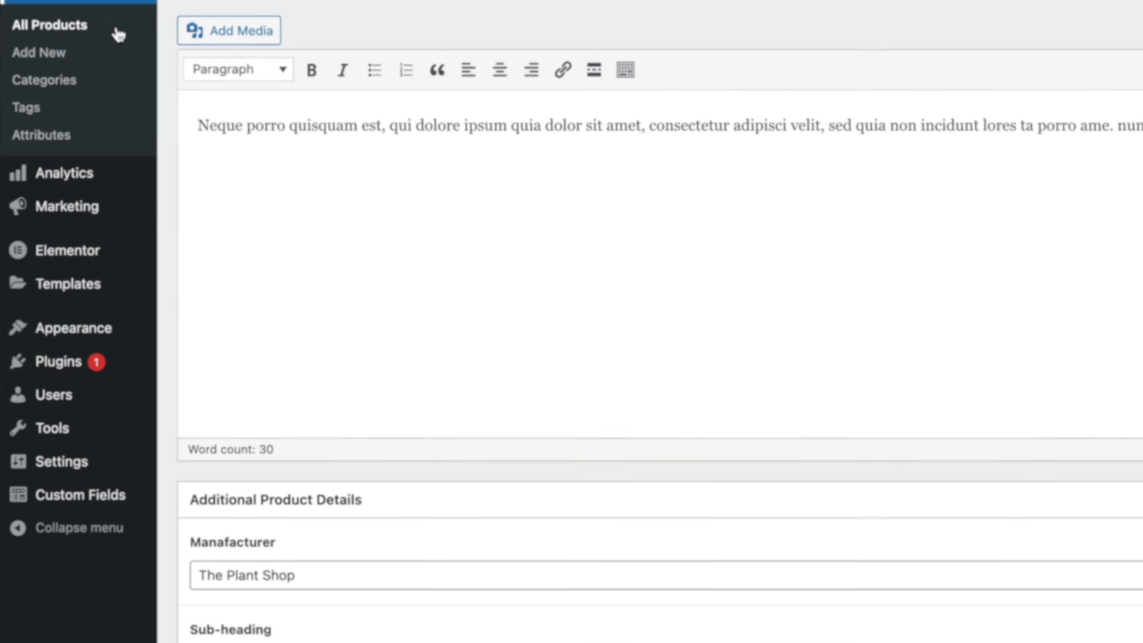
mouse_move(97, 276)
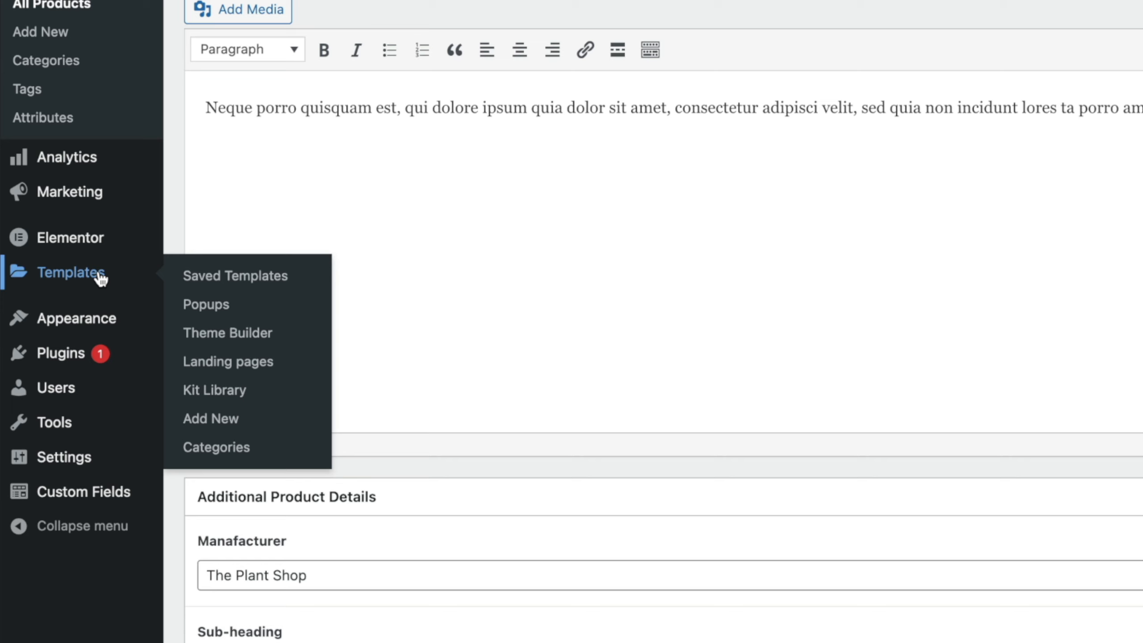
left_click(241, 337)
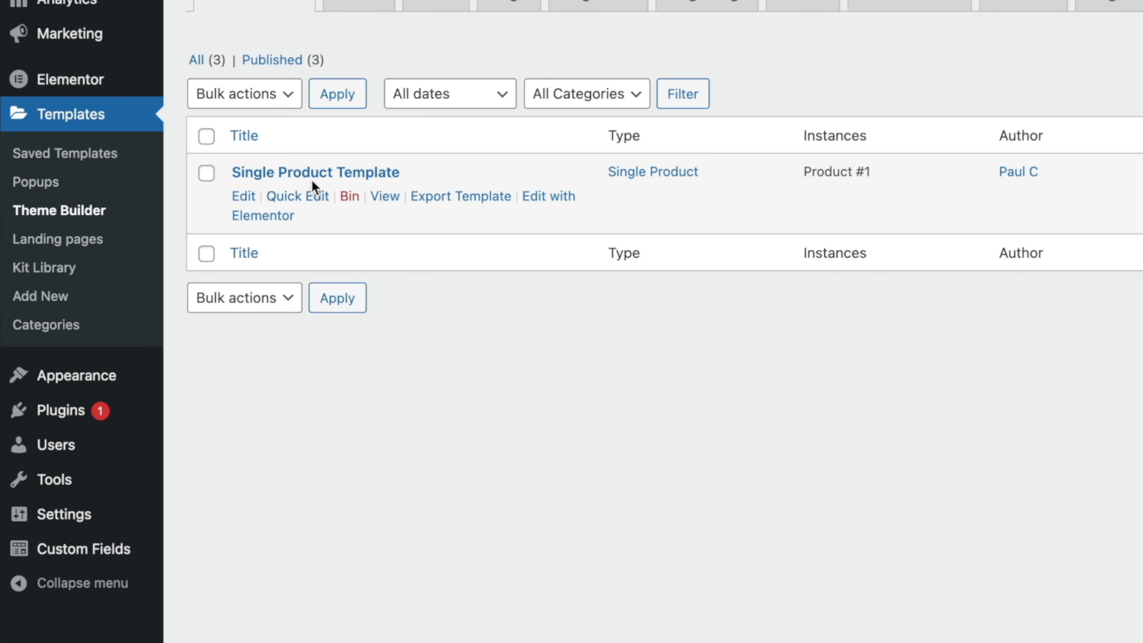
left_click(281, 217)
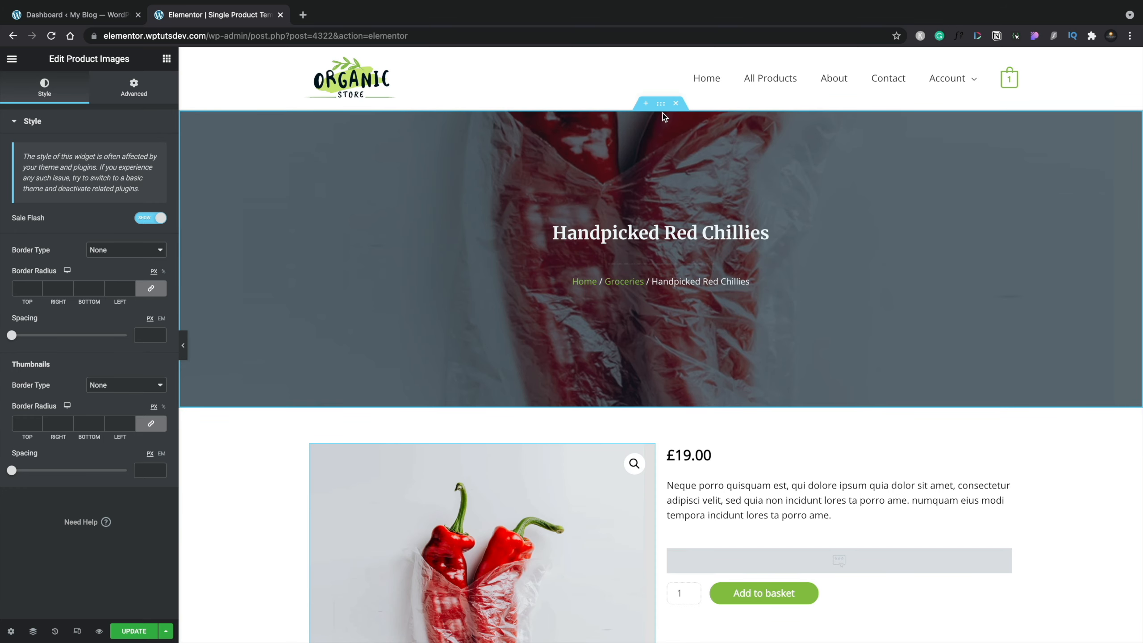
- Replace the Featured Image background of the header section with the dynamic ACF Image Field
left_click(660, 105)
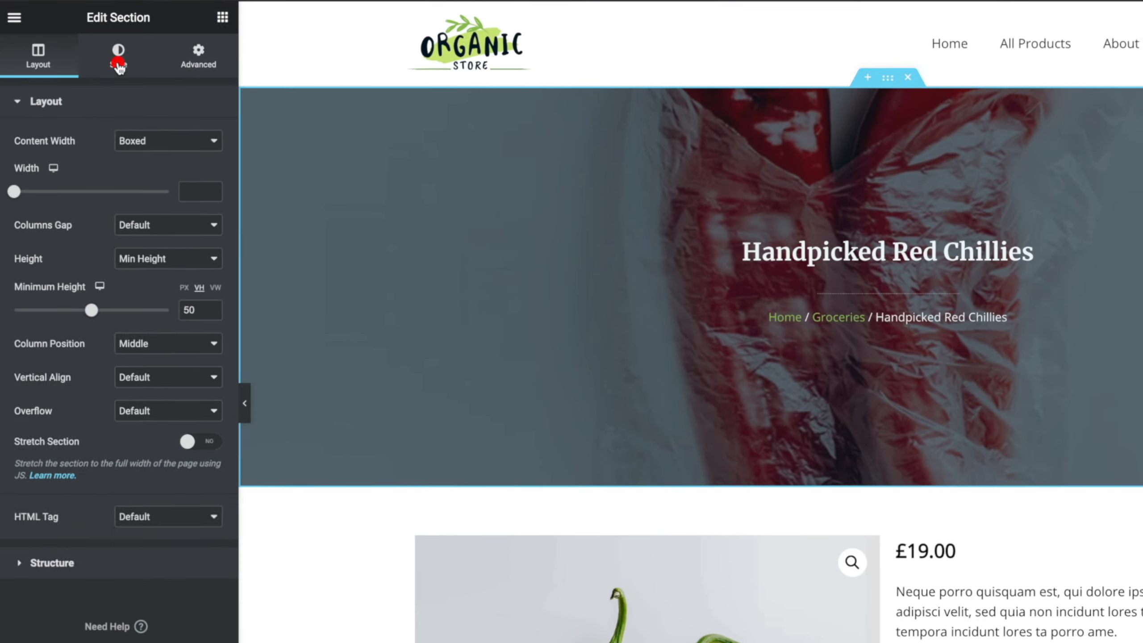
left_click(119, 63)
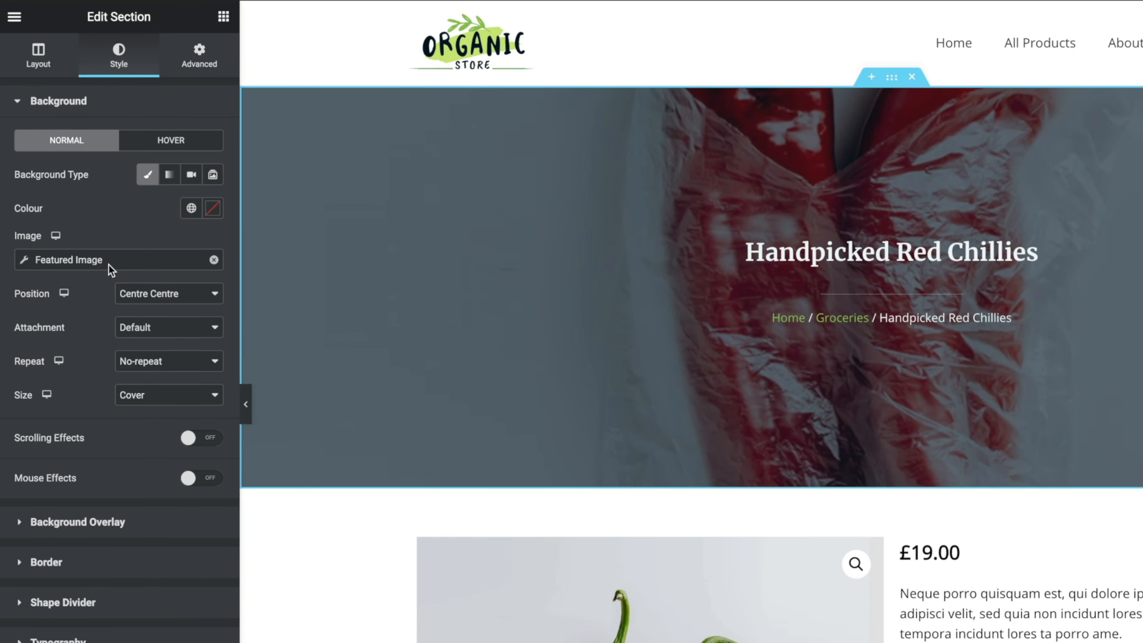
left_click(214, 260)
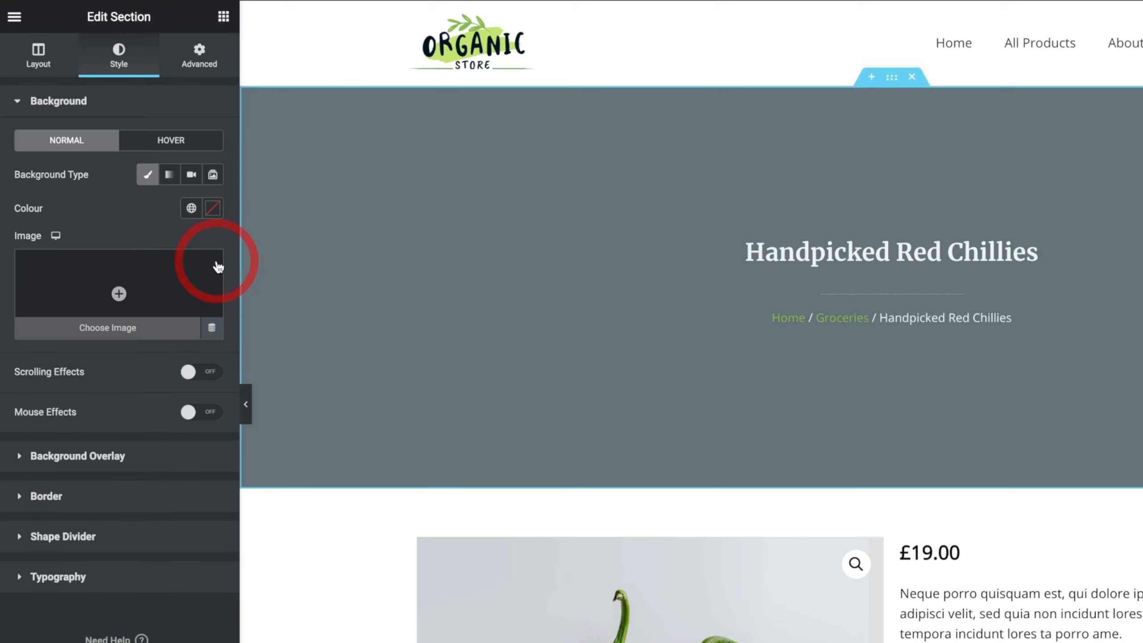
left_click(212, 332)
scroll(120, 466, "down", 1)
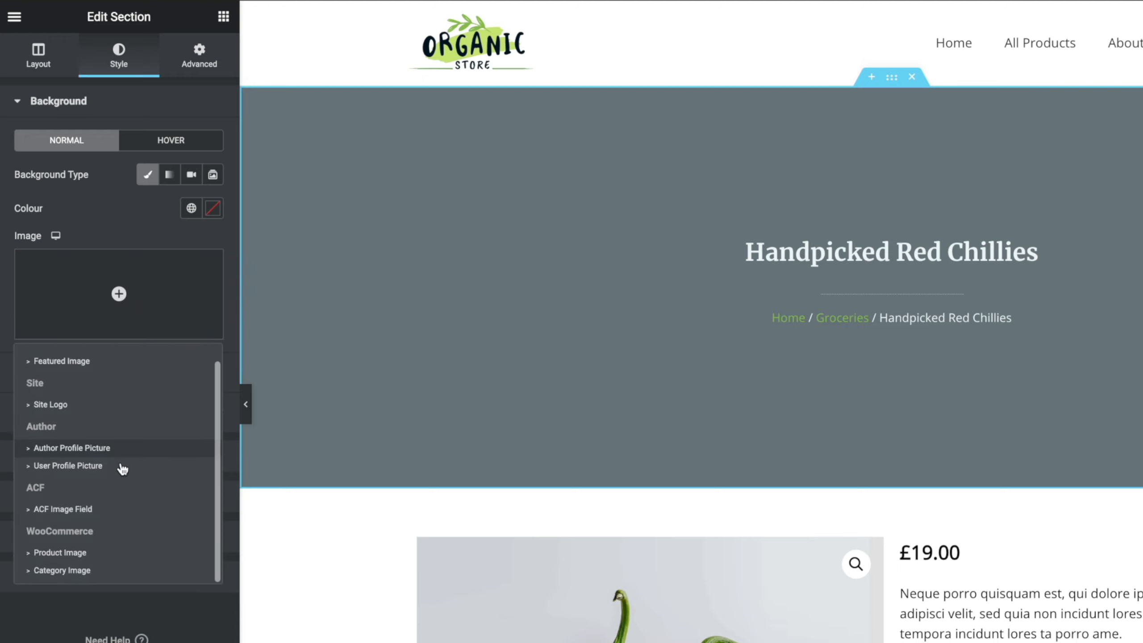
left_click(74, 510)
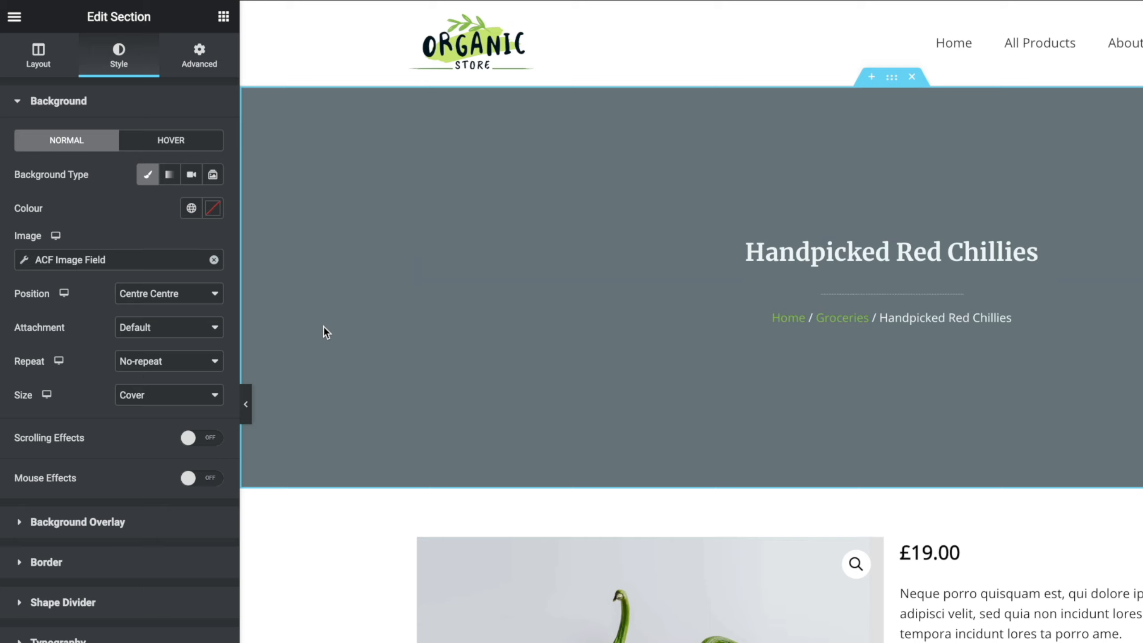
- Set the key of the background's ACF Image Field to Header Image
left_click(25, 261)
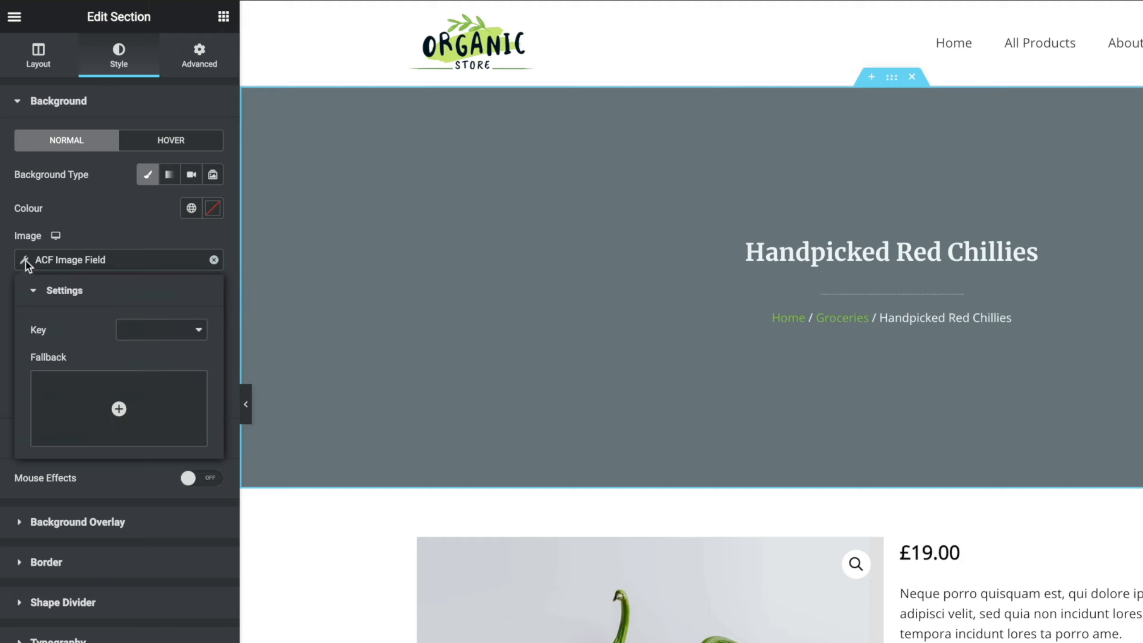
left_click(141, 329)
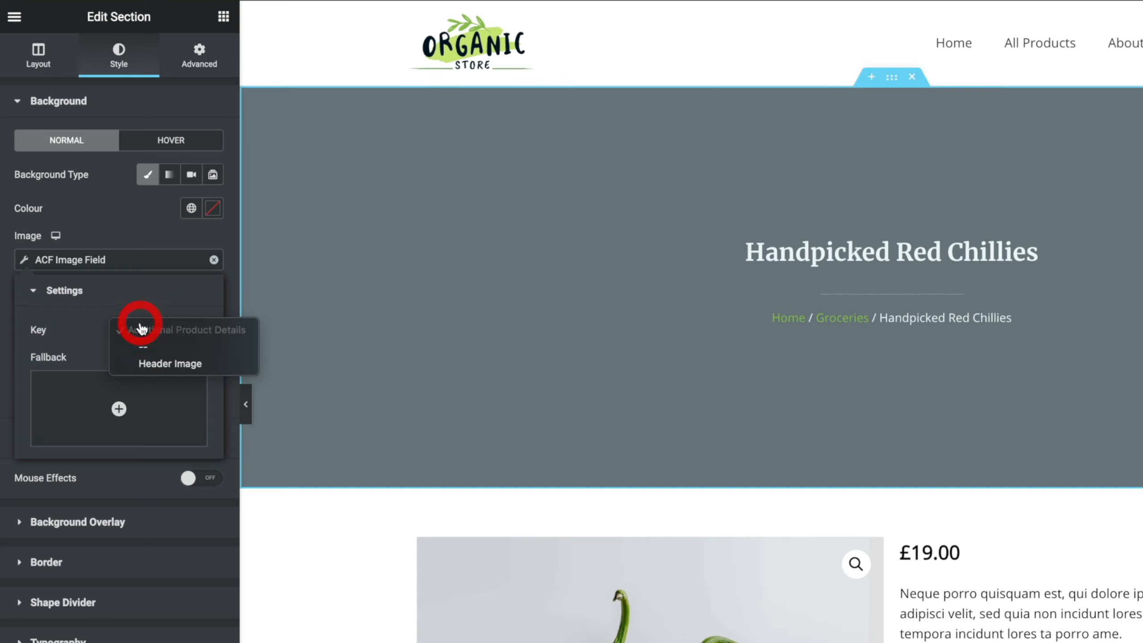
left_click(153, 365)
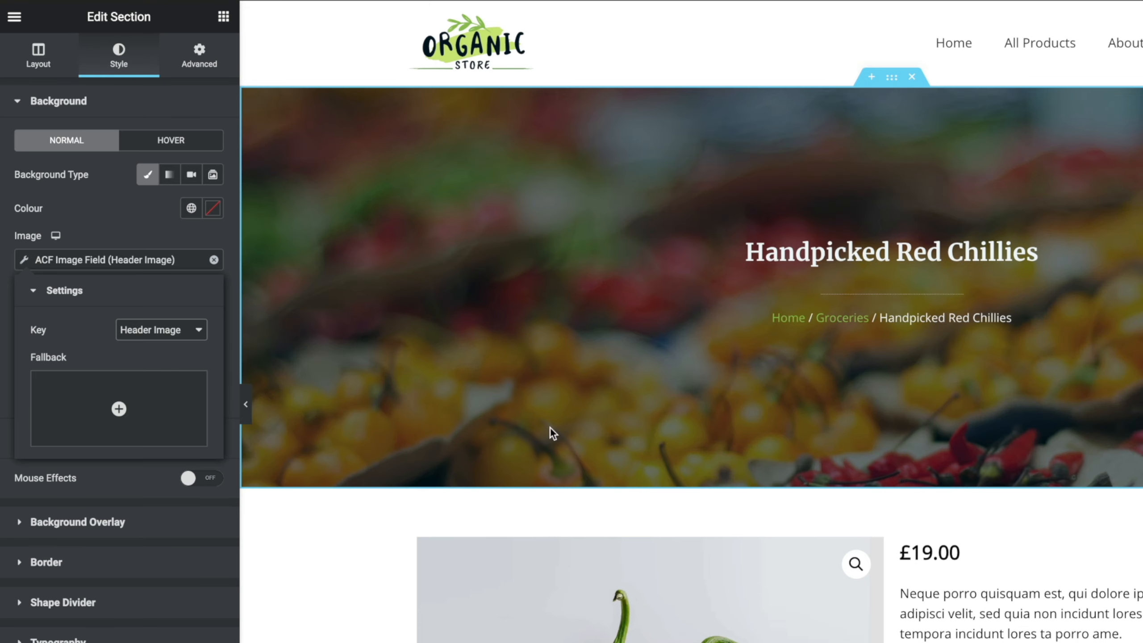
- Choose the grapes photo from the media library as the fallback for the dynamic background image
mouse_move(57, 428)
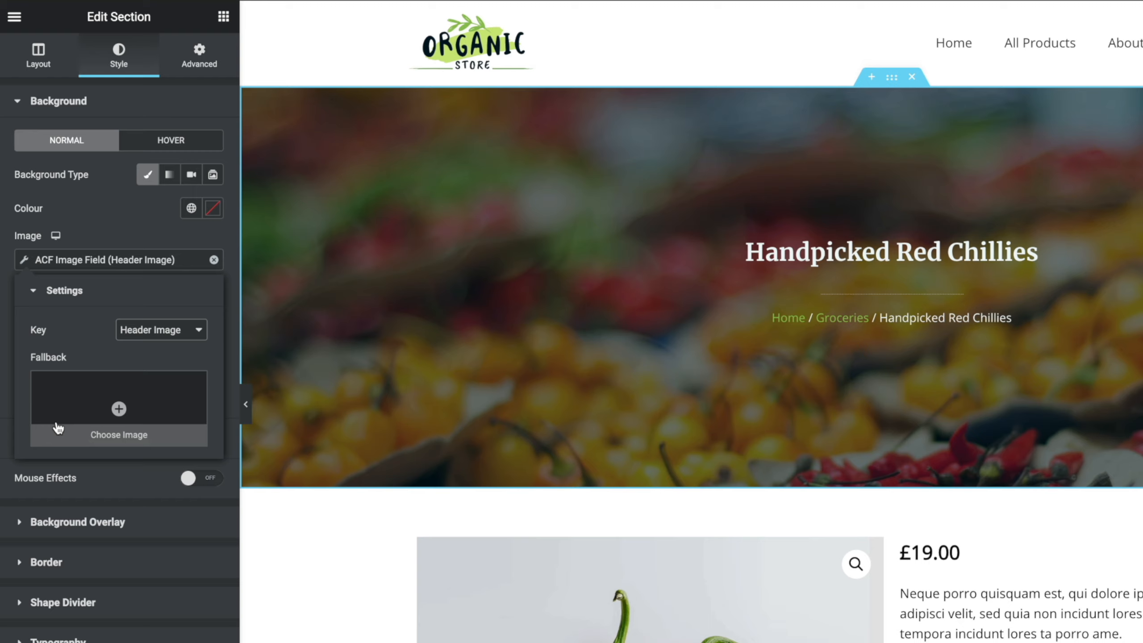
left_click(115, 409)
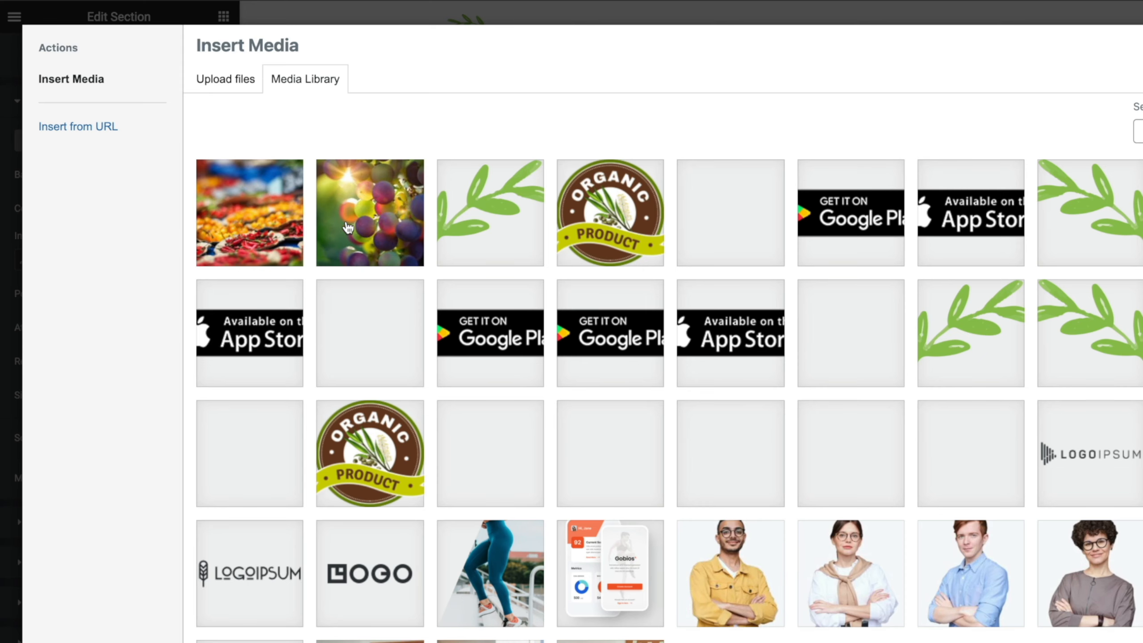
left_click(373, 220)
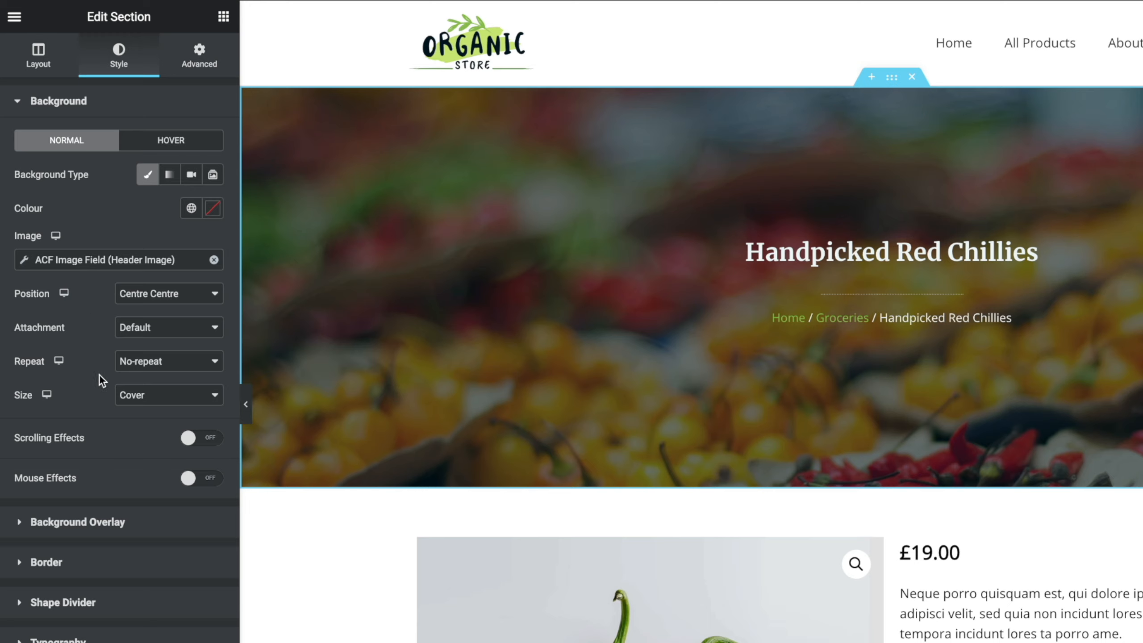
- Set the header section's background attachment to Fixed and its position to Bottom Centre
left_click(173, 331)
left_click(170, 361)
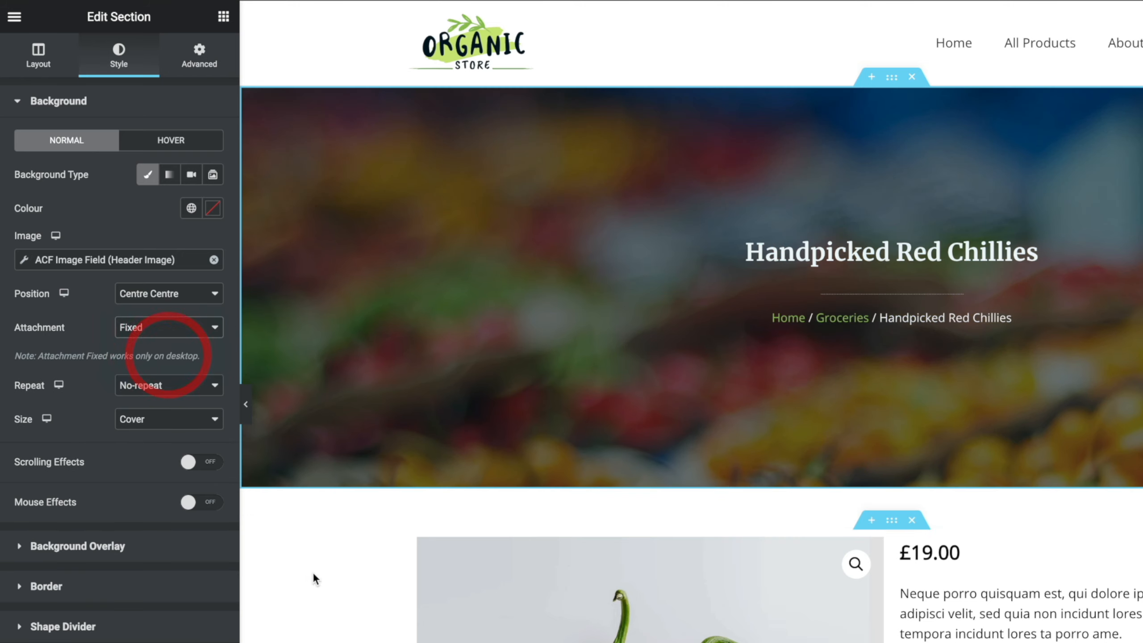
scroll(691, 346, "down", 3)
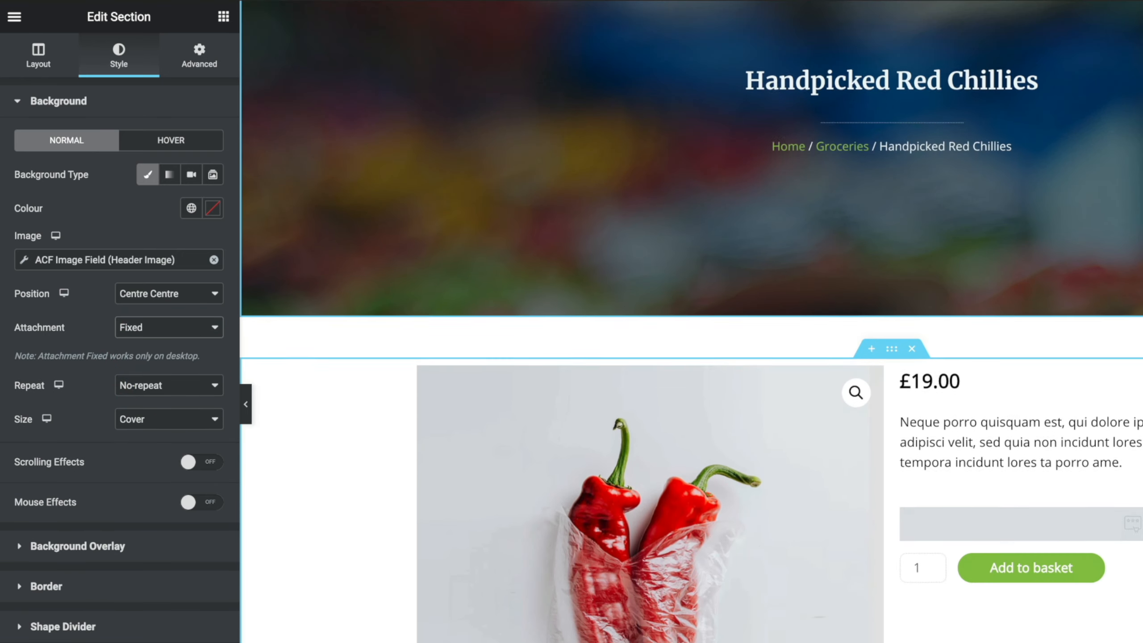
scroll(691, 346, "up", 3)
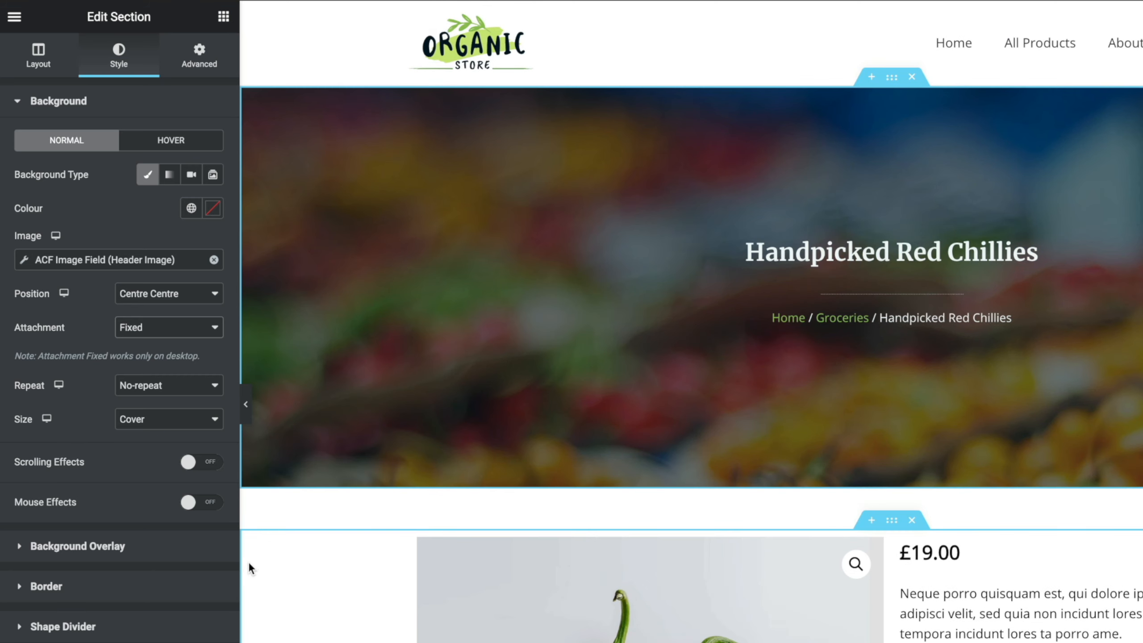
left_click(182, 297)
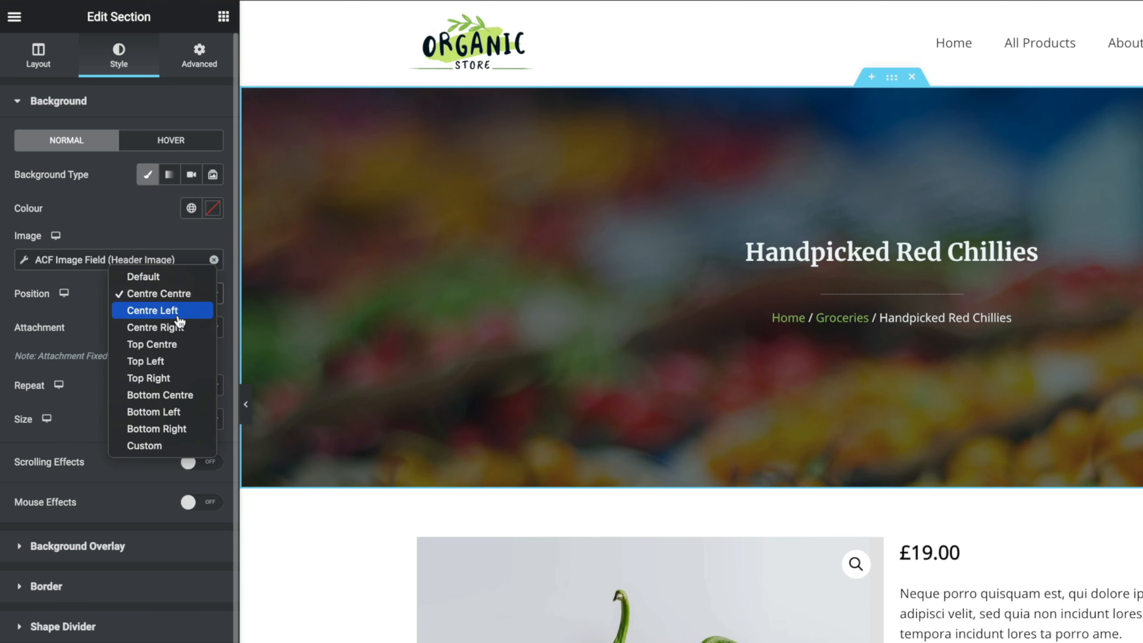
left_click(166, 395)
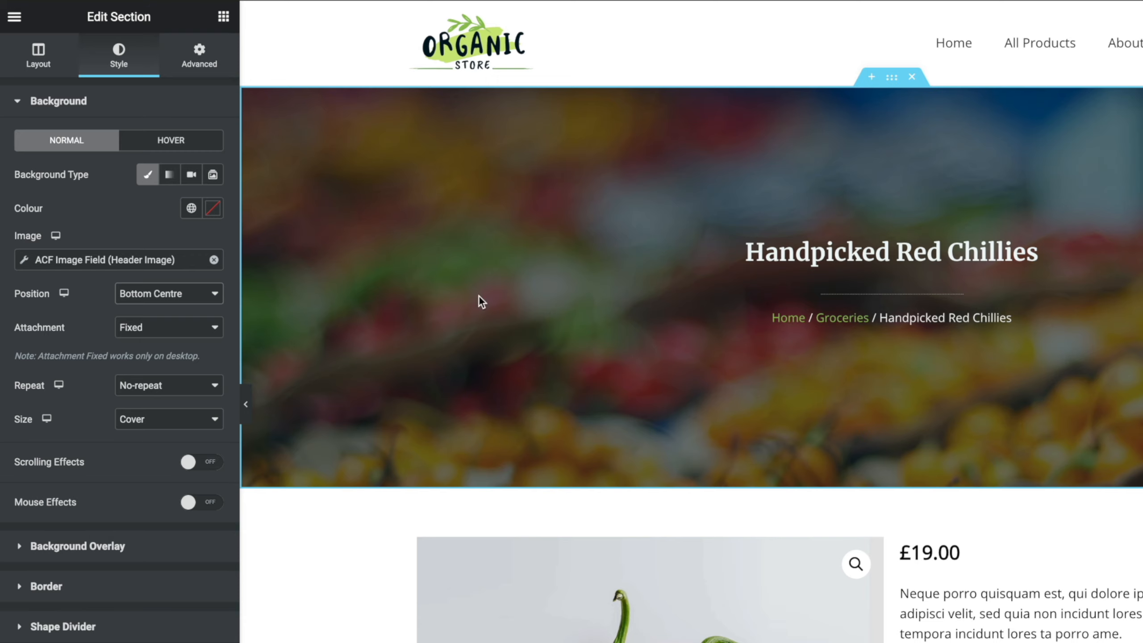
- Add a Heading widget to the header section between the product title and the divider
left_click(225, 18)
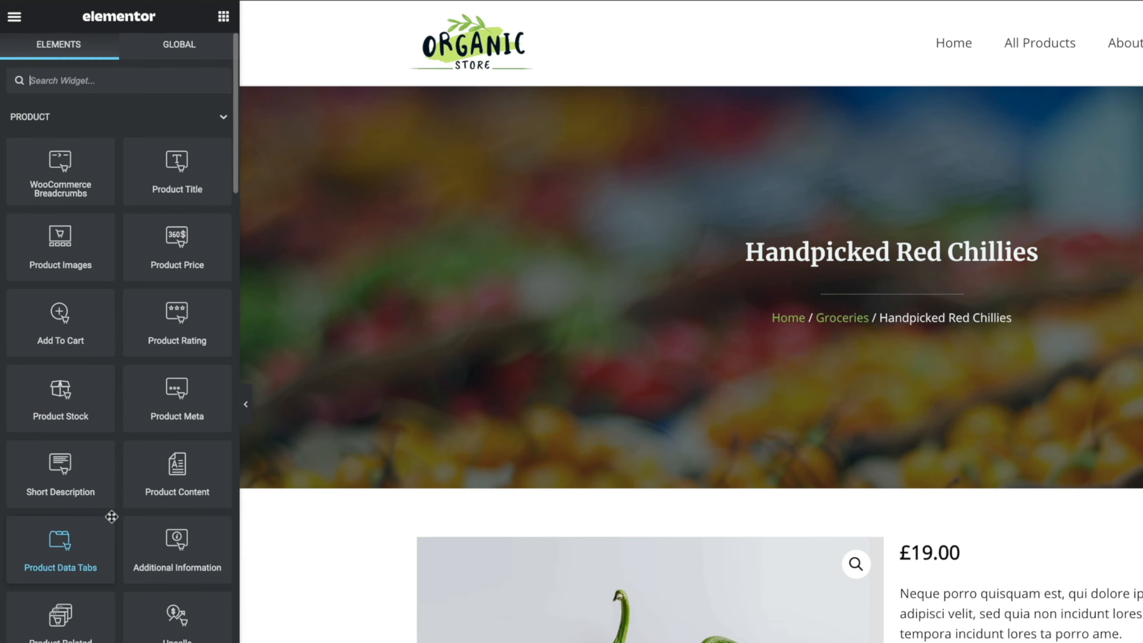
scroll(112, 517, "down", 10)
scroll(112, 516, "down", 2)
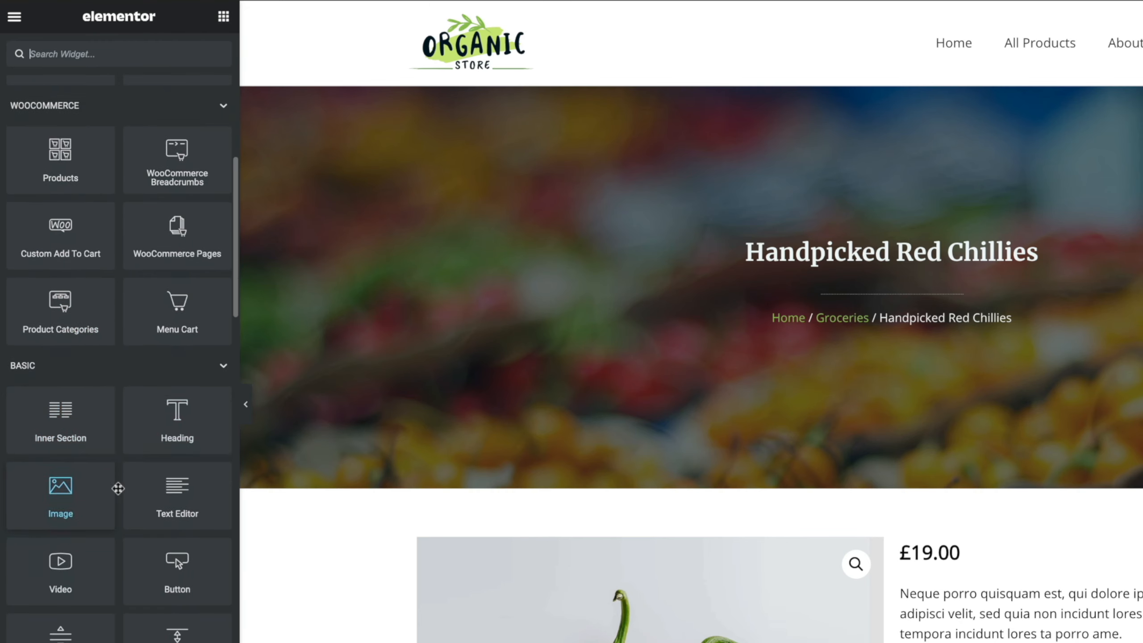
left_click_drag(177, 412, 916, 263)
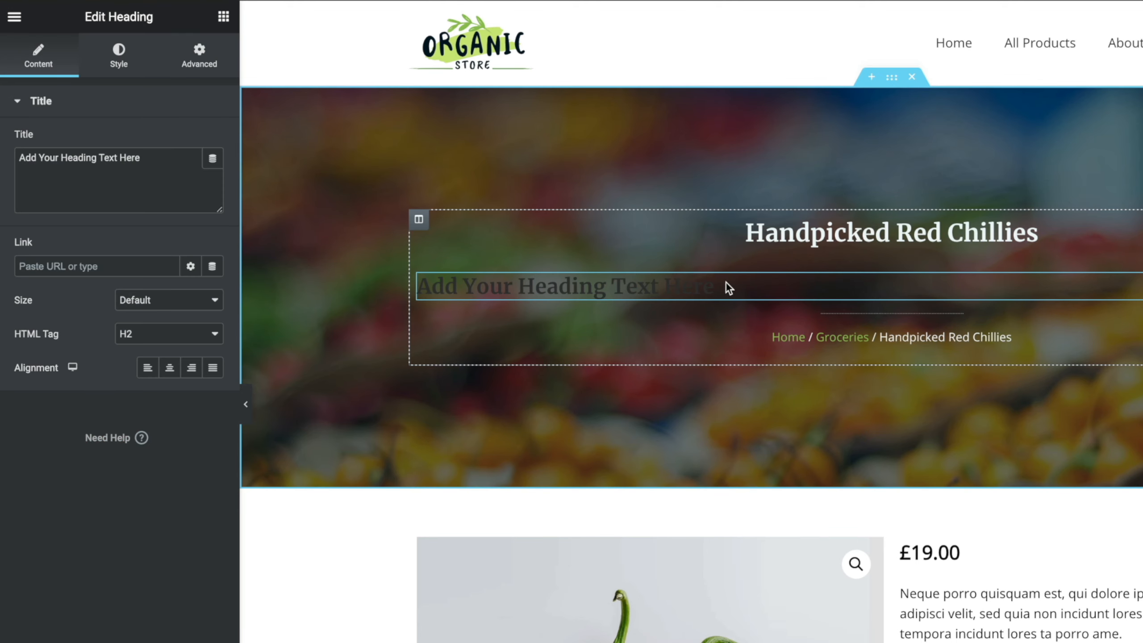
- Set the new heading's HTML tag to H4 and its alignment to Centre
left_click(212, 334)
left_click(166, 373)
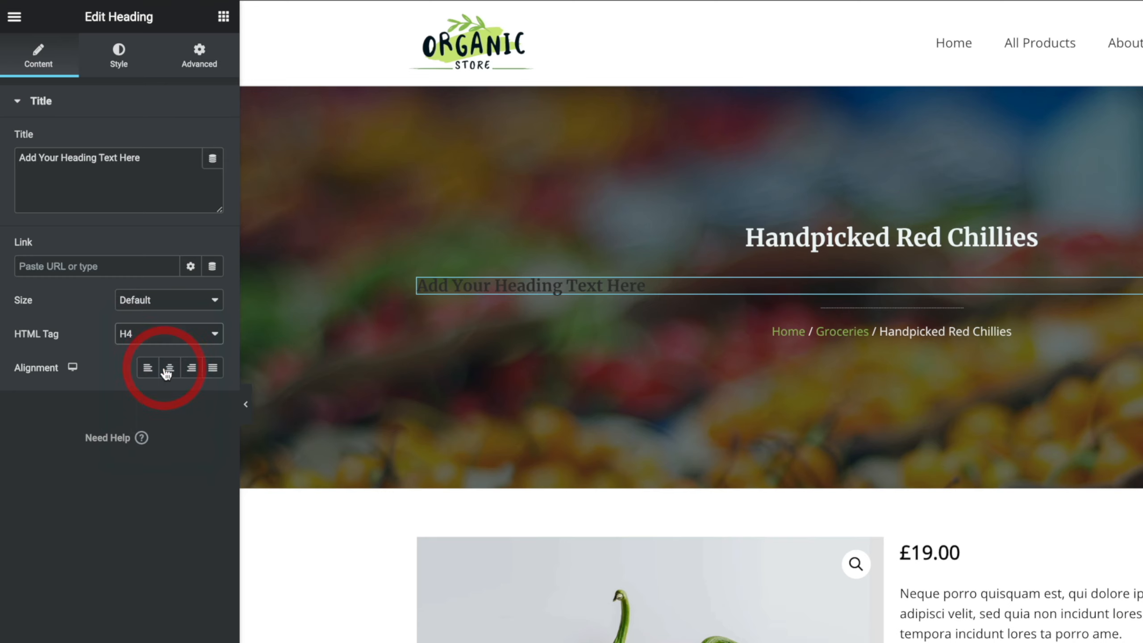
left_click(169, 369)
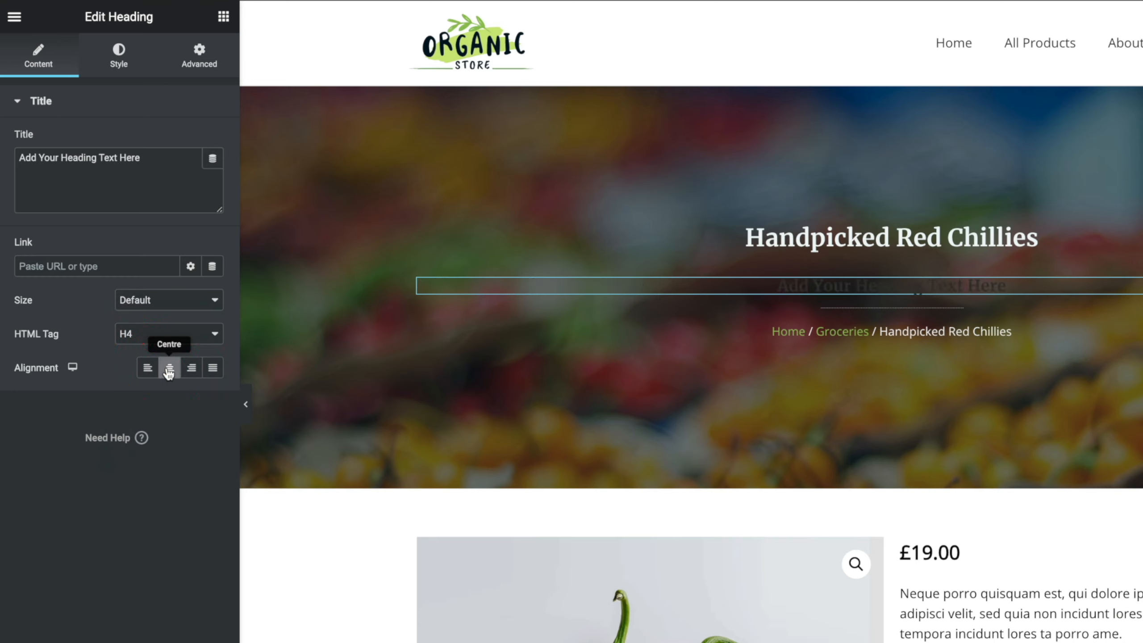
- Set the heading's text colour to the global colour Saved Color #1
left_click(119, 53)
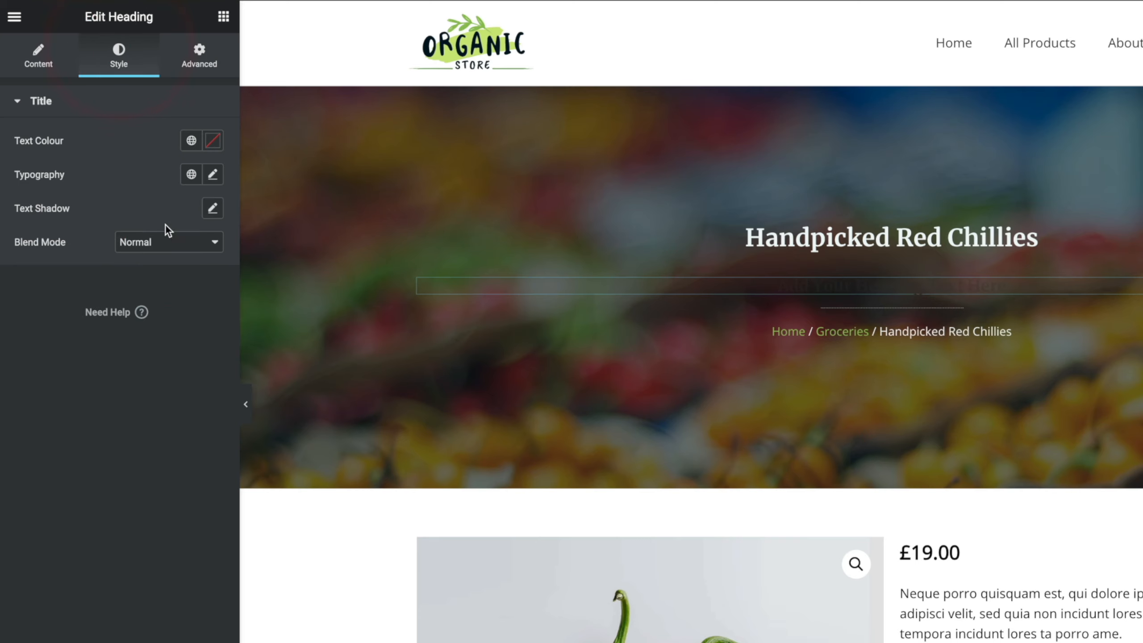
left_click(190, 141)
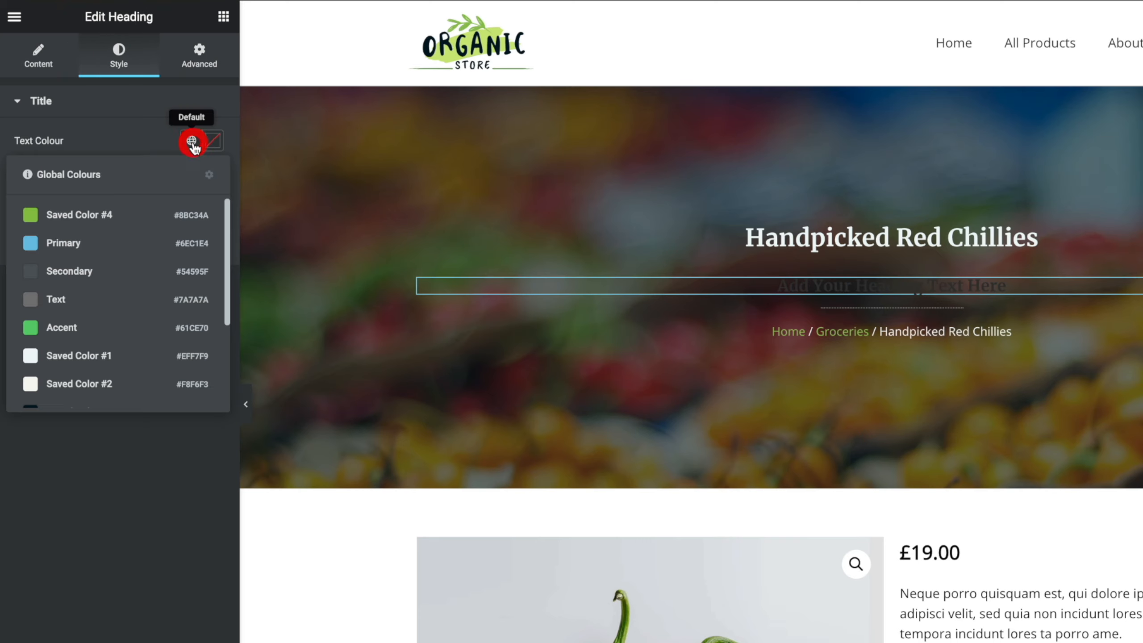
left_click(83, 351)
- Set the heading's typography to a size of 16 px and a weight of 300
left_click(212, 174)
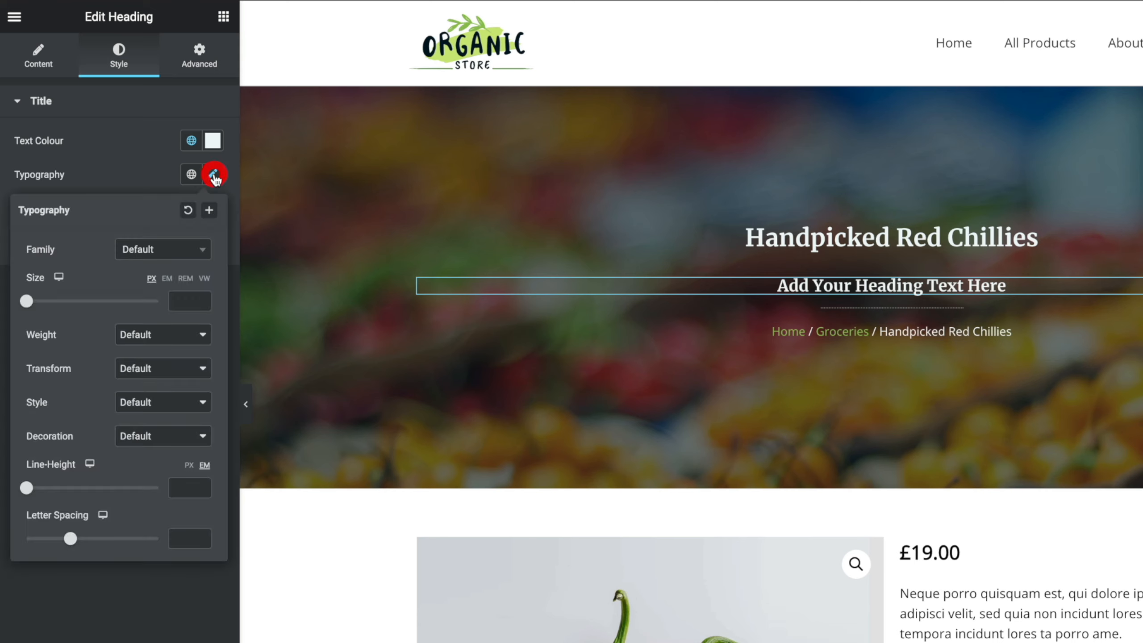
left_click(184, 301)
type("16")
left_click(188, 334)
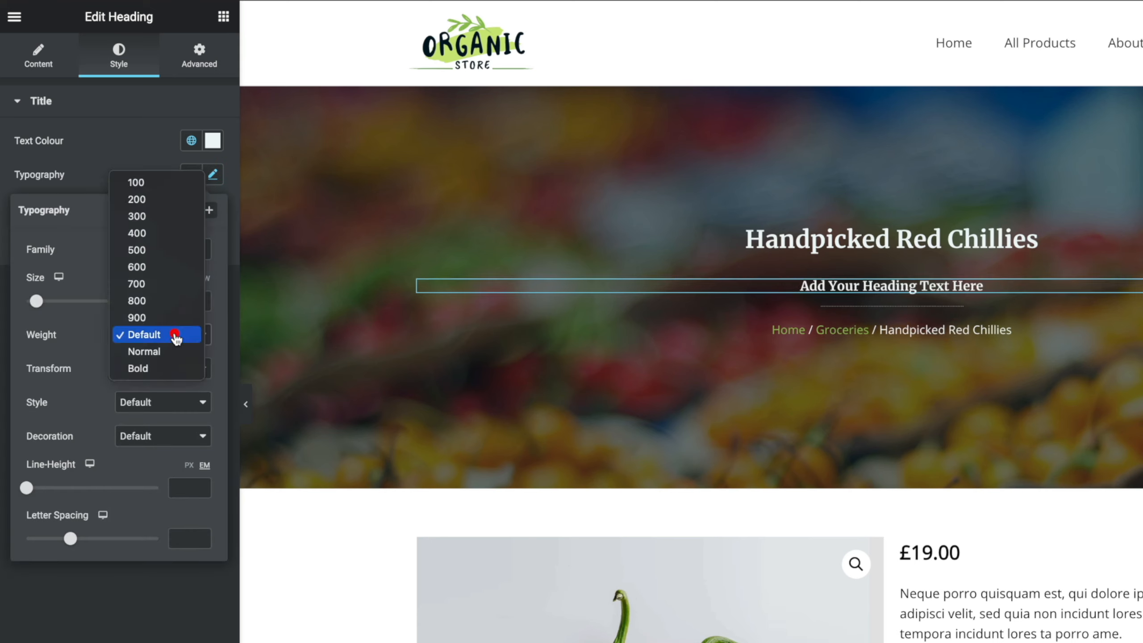
left_click(163, 226)
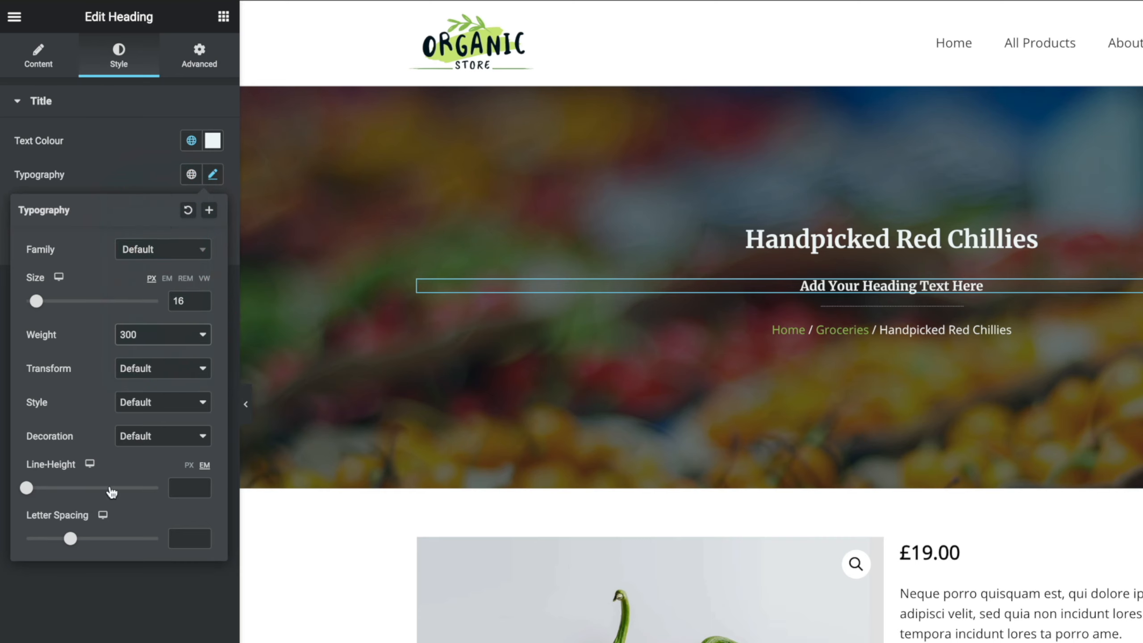
left_click(102, 589)
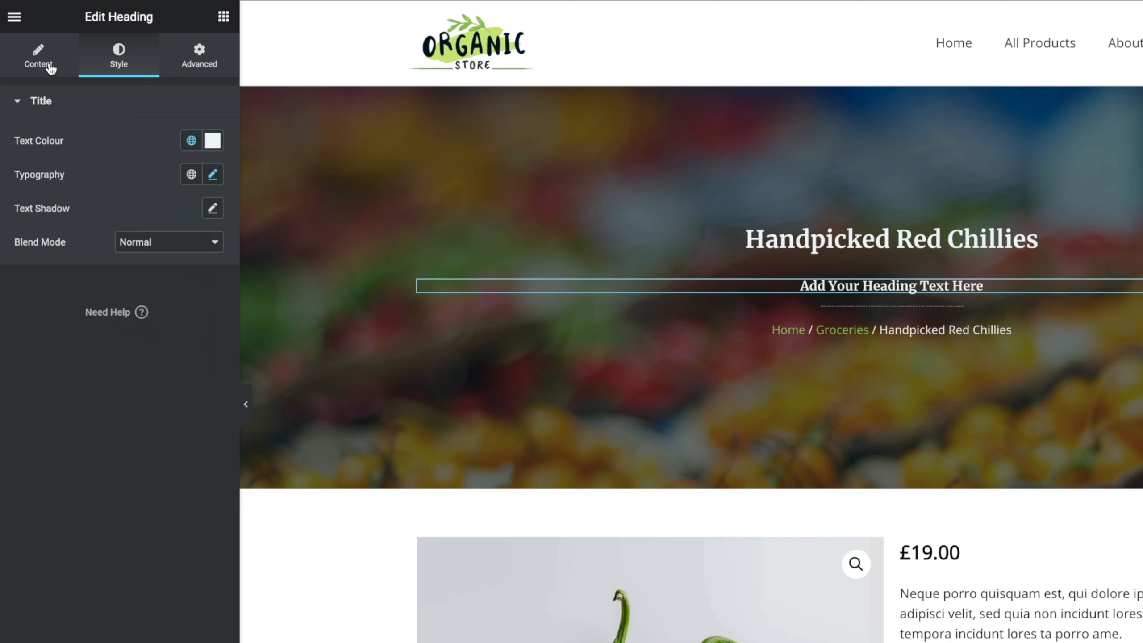
- Replace the heading's placeholder title with the dynamic ACF Field
left_click(39, 59)
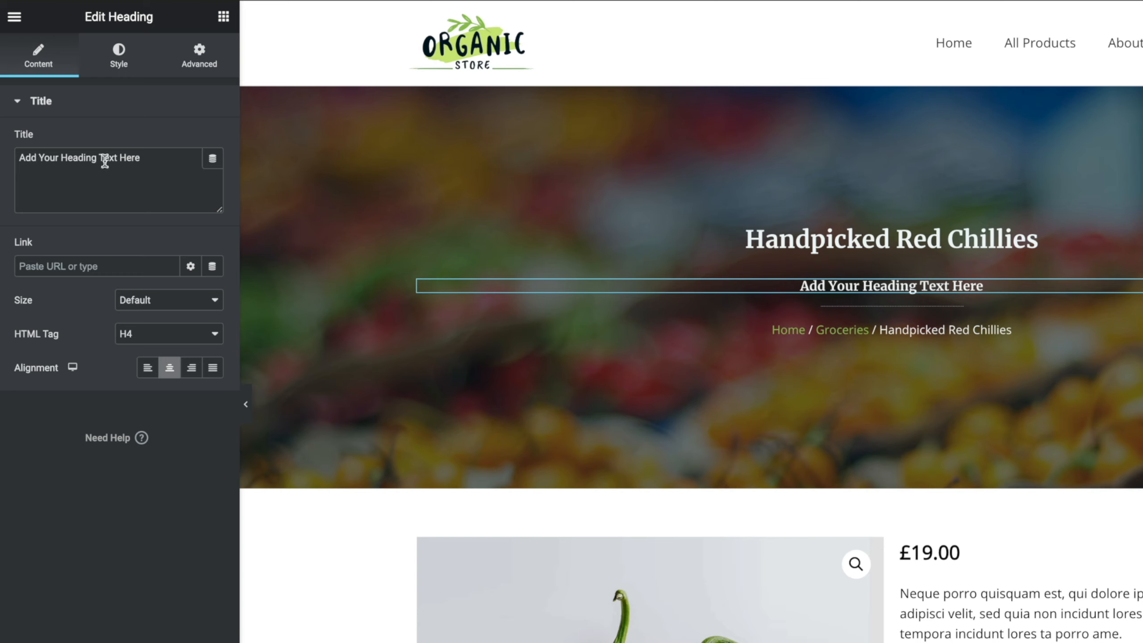
left_click(211, 160)
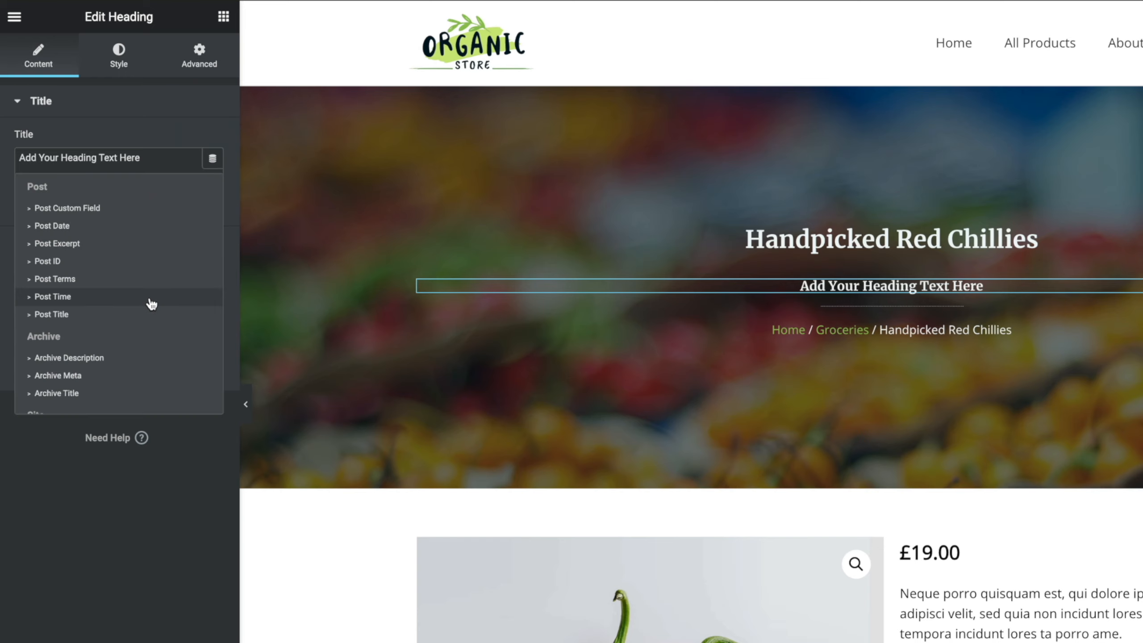
scroll(151, 300, "down", 3)
scroll(151, 304, "down", 5)
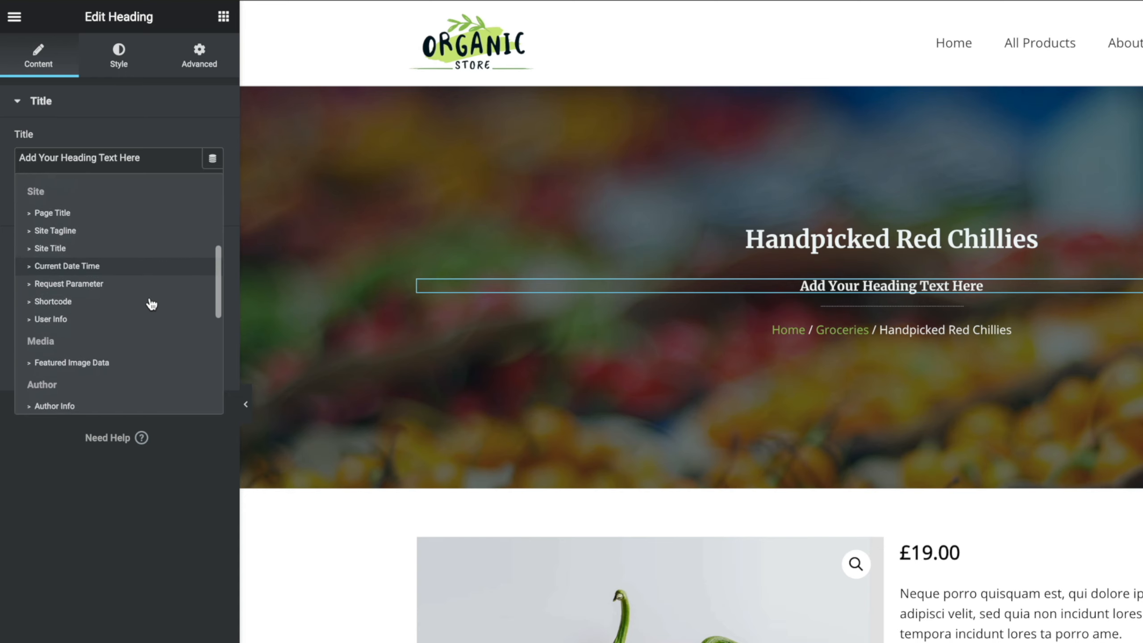
scroll(151, 299, "down", 2)
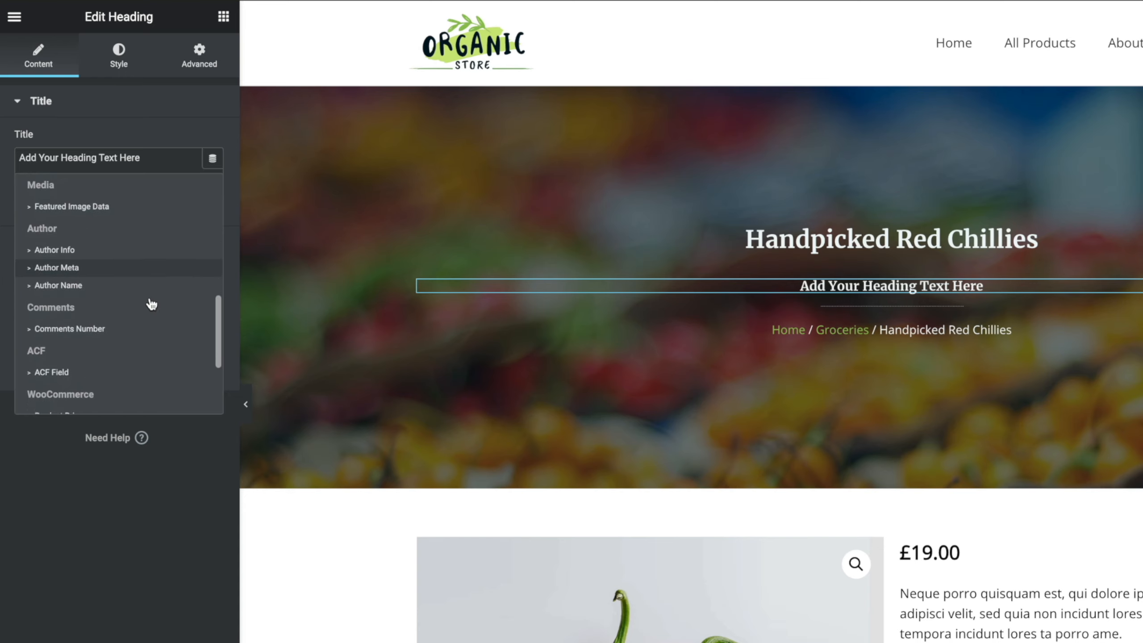
left_click(63, 367)
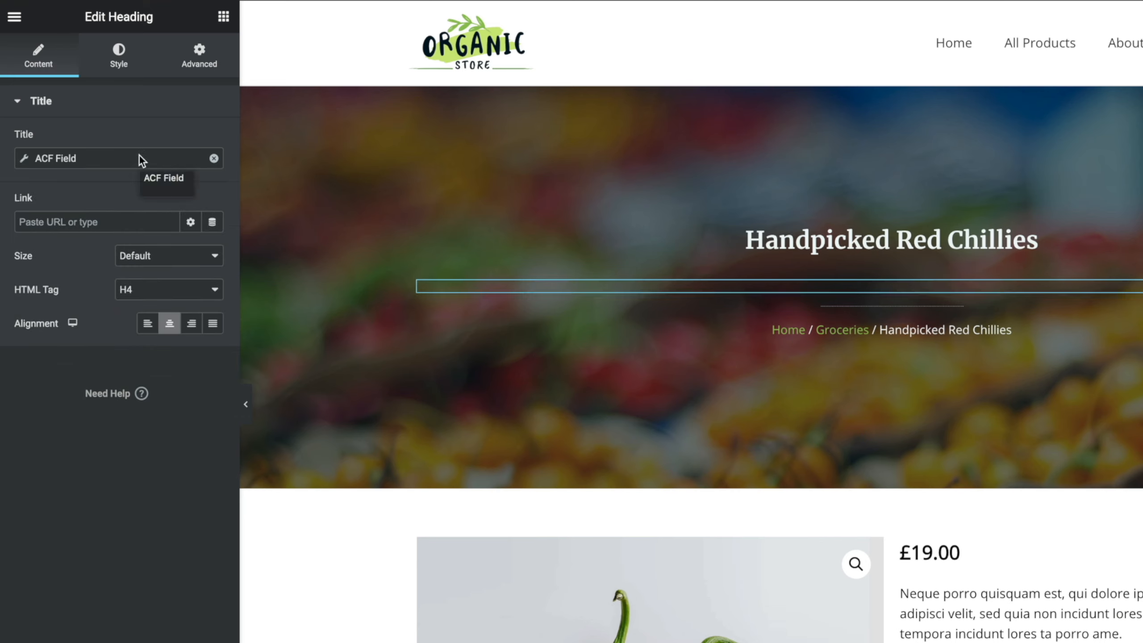
- Set the key of the heading's ACF Field to Sub-heading and check its advanced options
left_click(24, 158)
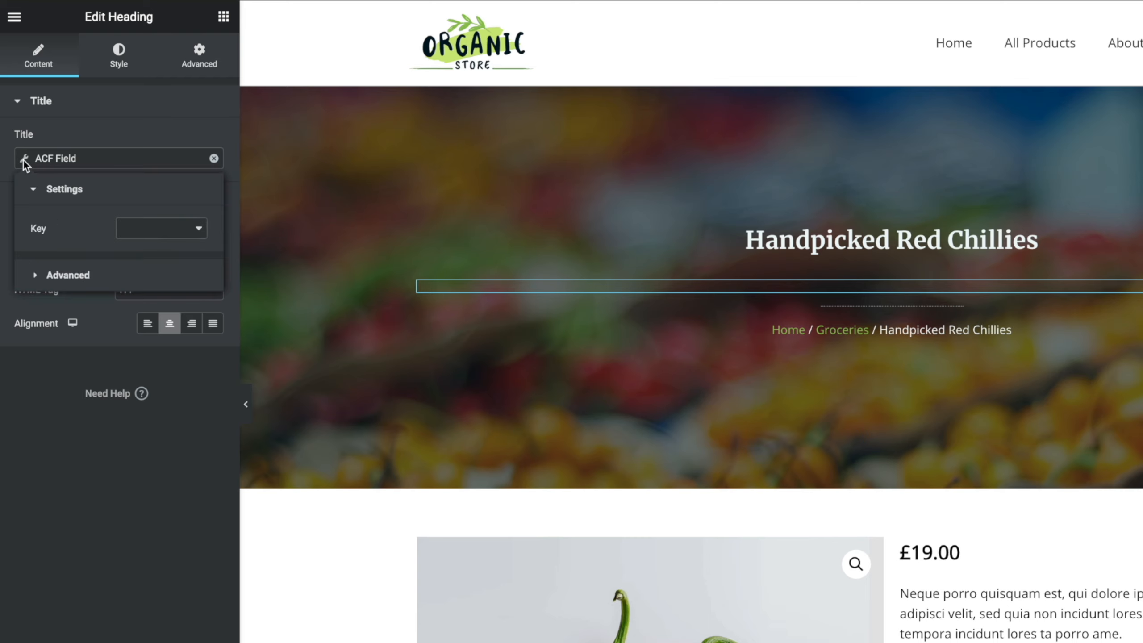
left_click(171, 229)
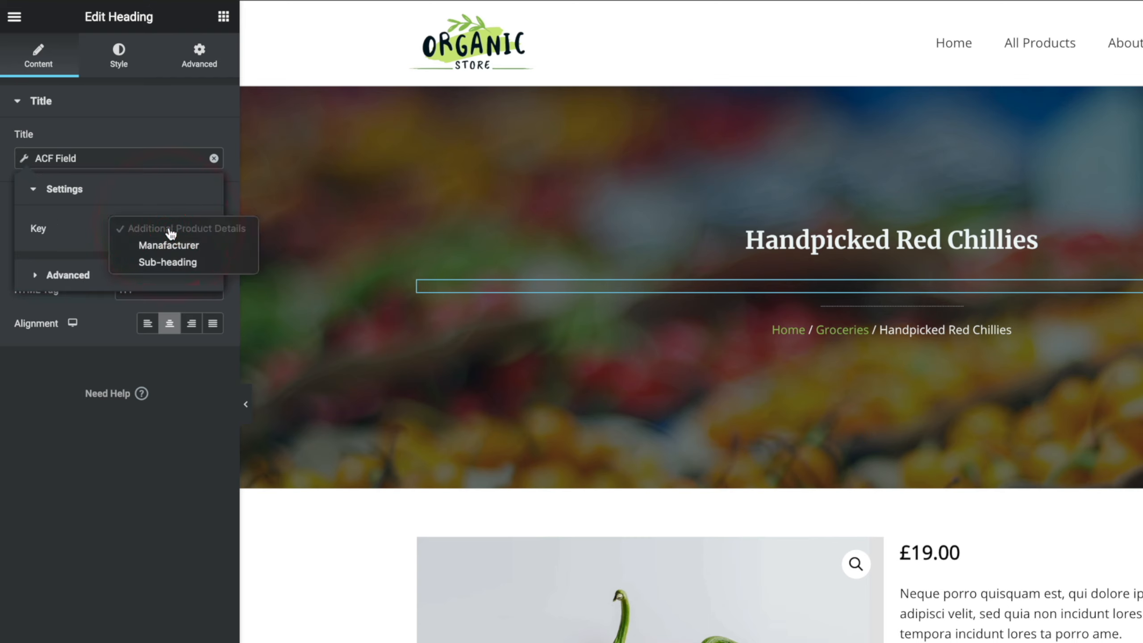
left_click(171, 263)
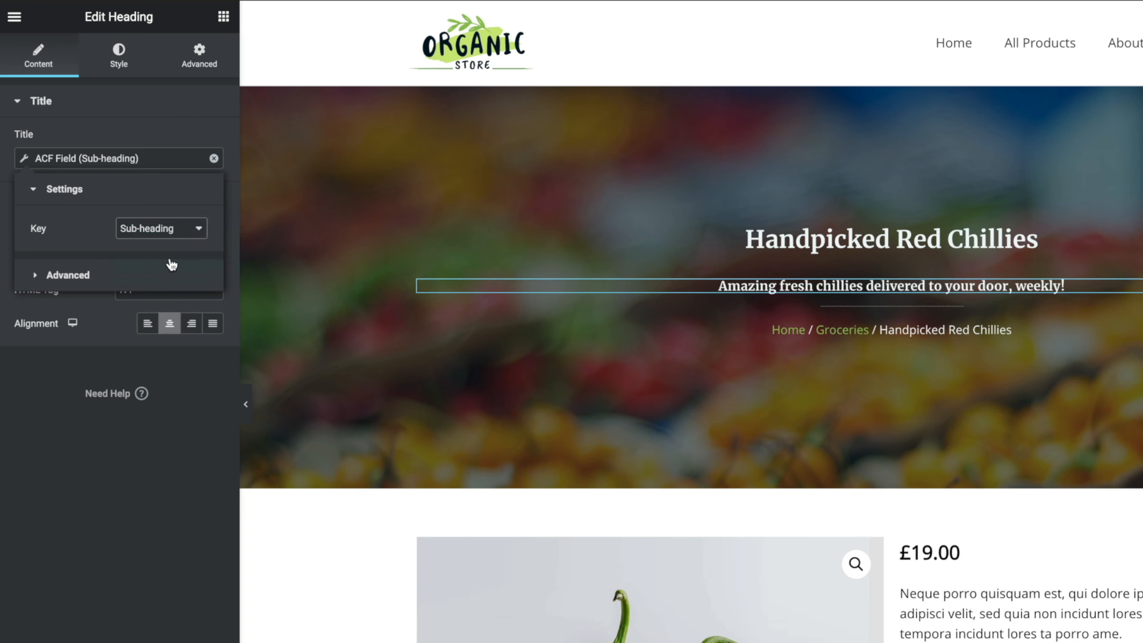
left_click(76, 274)
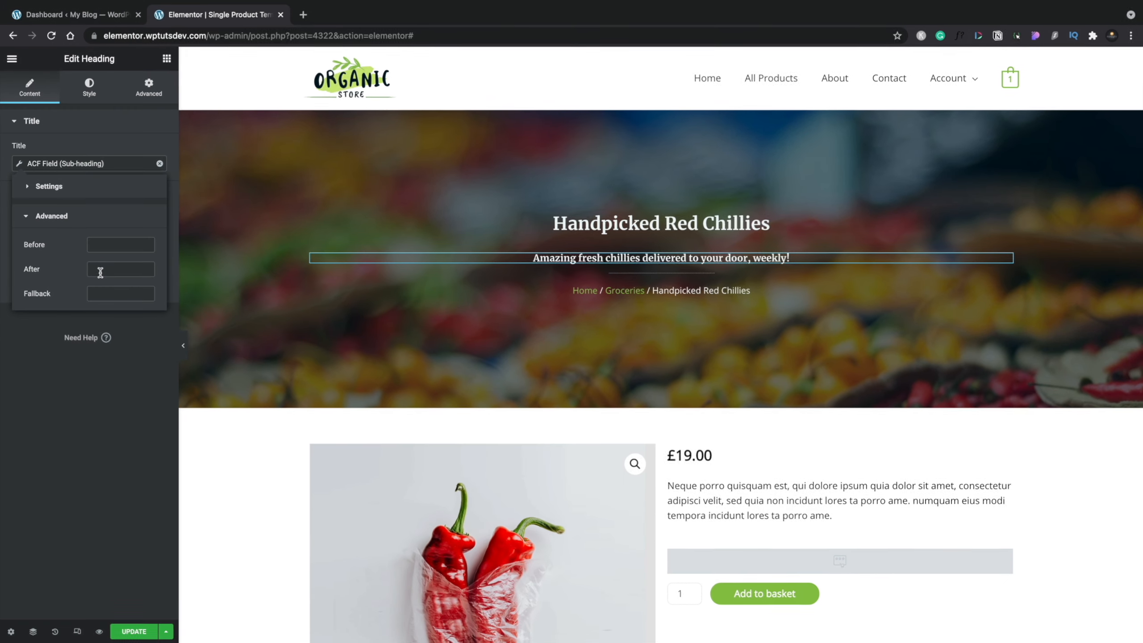
left_click(125, 455)
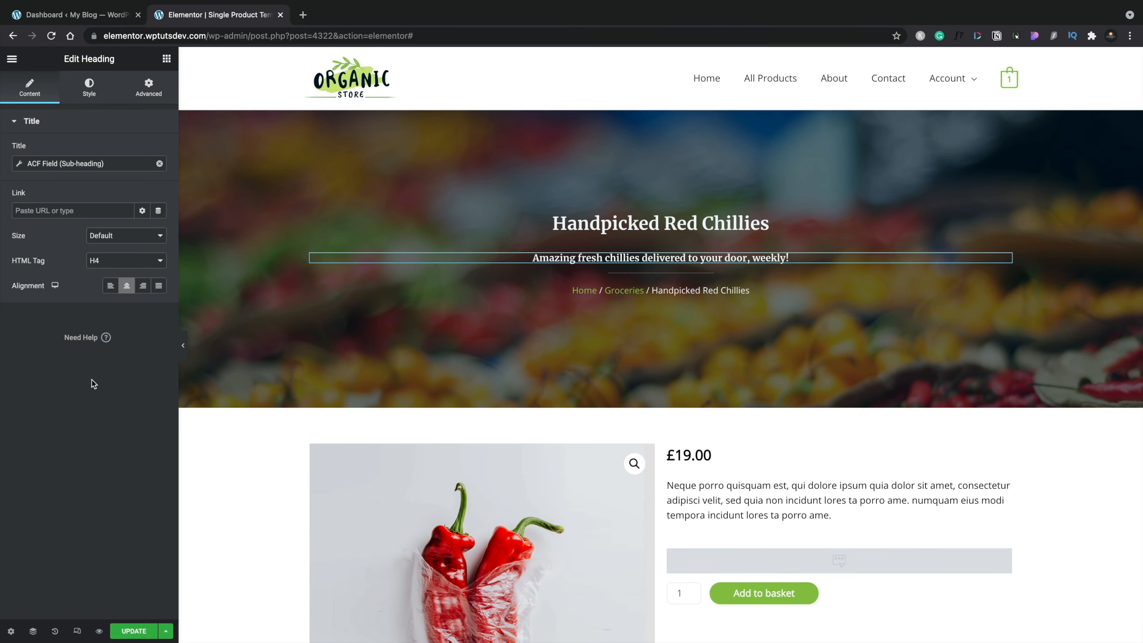
- Add a Text Editor widget between the product's short description and the rating above the Add to basket button
scroll(872, 490, "down", 1)
scroll(872, 490, "down", 3)
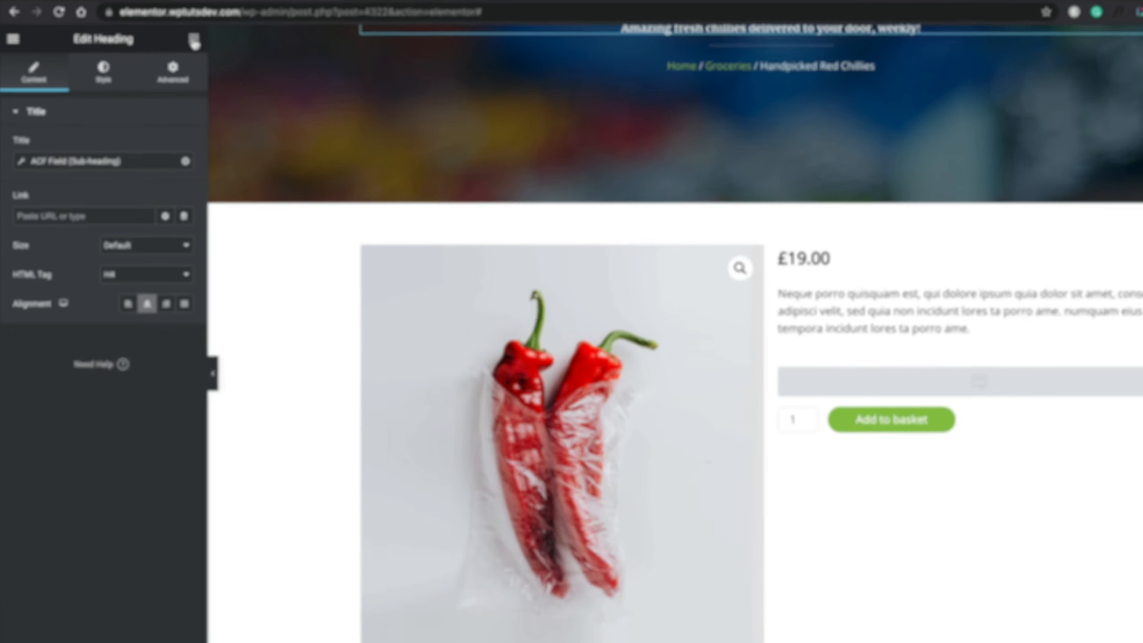
left_click(193, 40)
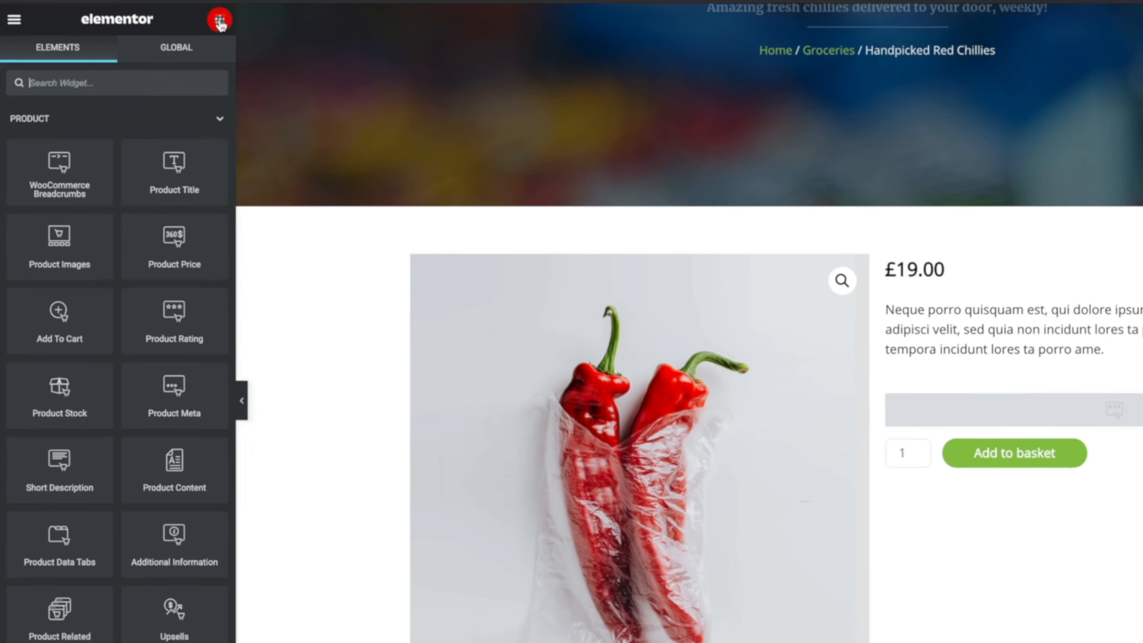
scroll(93, 509, "down", 3)
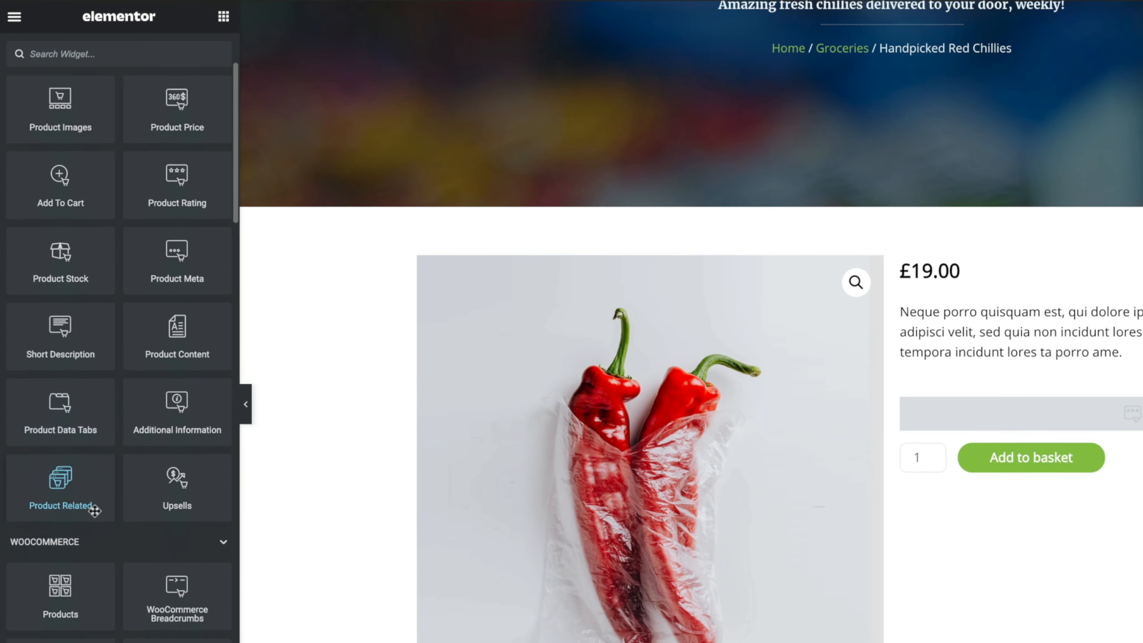
scroll(94, 509, "down", 8)
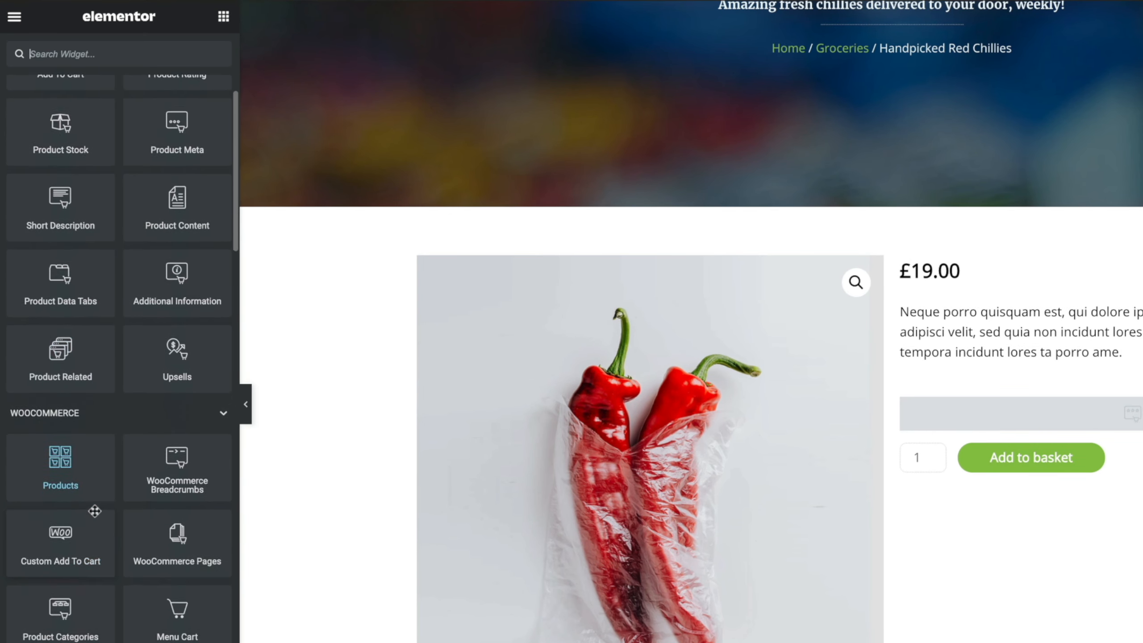
scroll(94, 511, "down", 1)
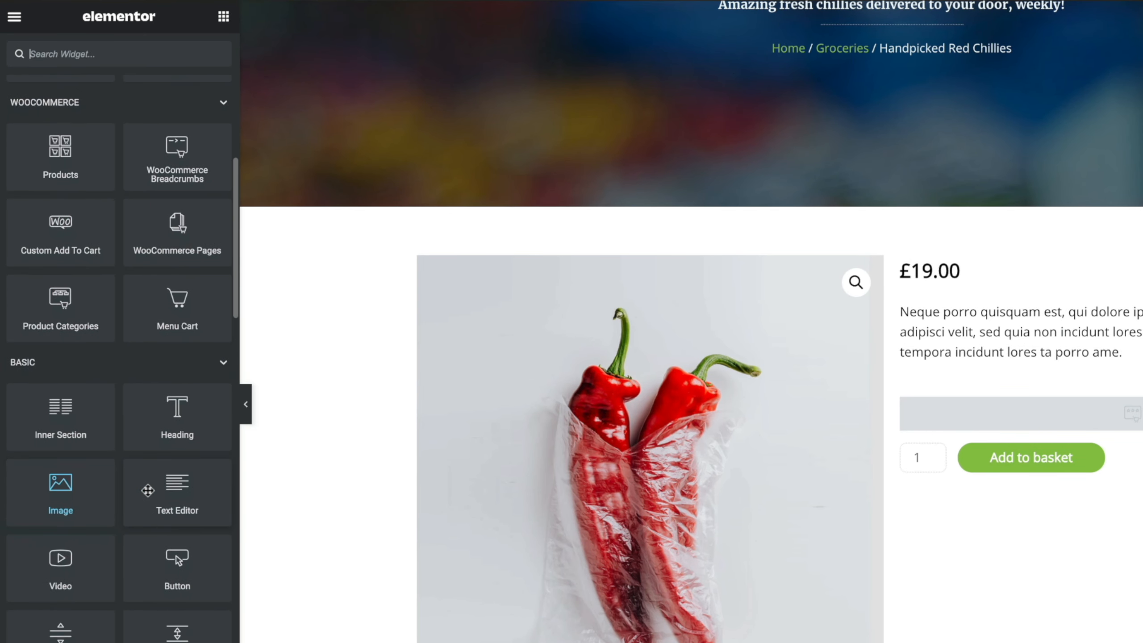
left_click_drag(177, 491, 1046, 366)
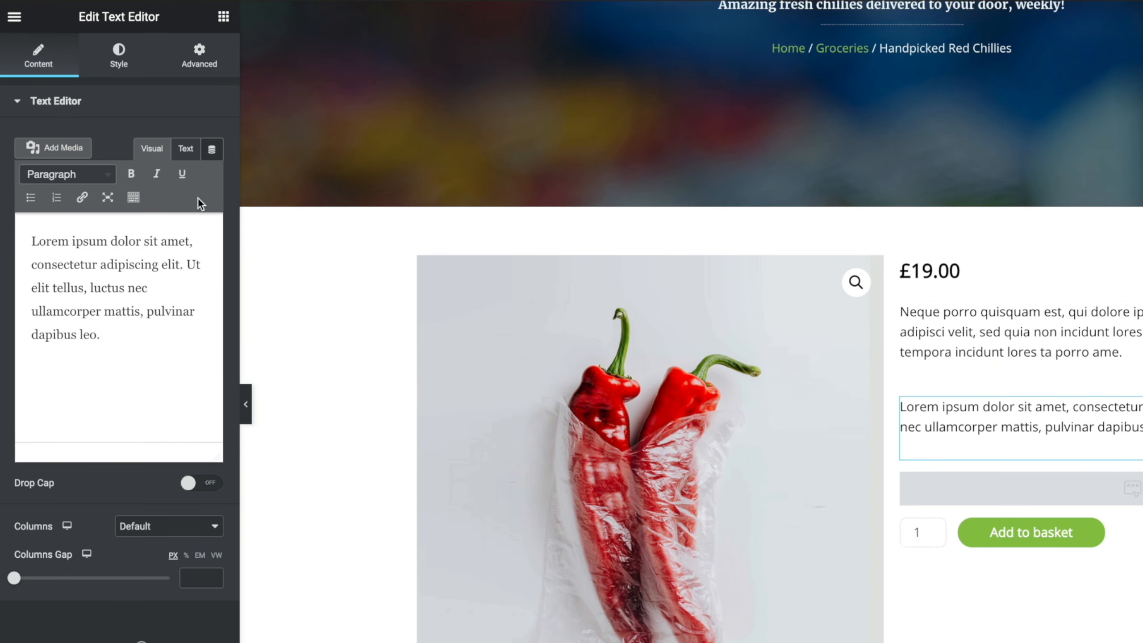
- Replace the Text Editor's placeholder content with the dynamic ACF Field and set its key to Manafacturer
left_click(212, 153)
scroll(153, 297, "down", 5)
scroll(153, 297, "down", 3)
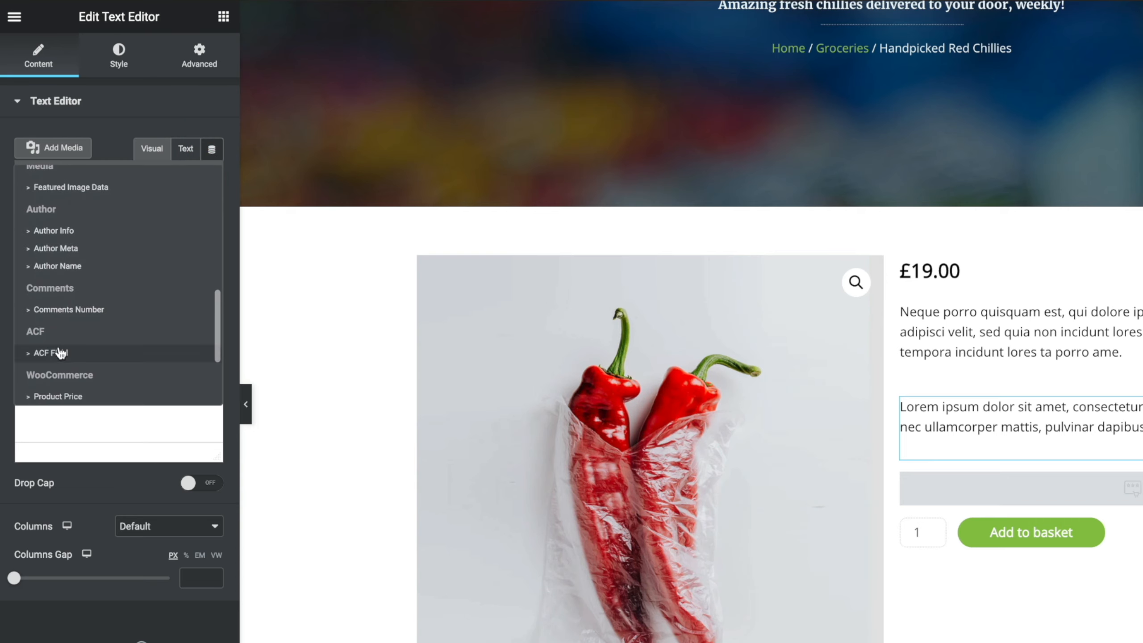
left_click(59, 352)
left_click(24, 151)
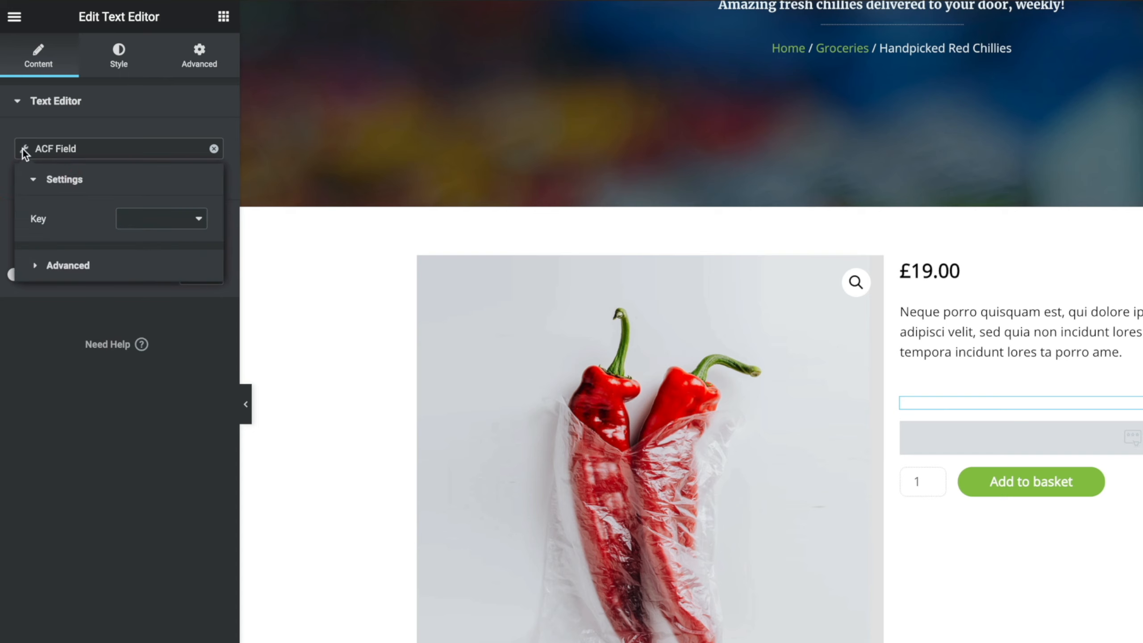
left_click(135, 217)
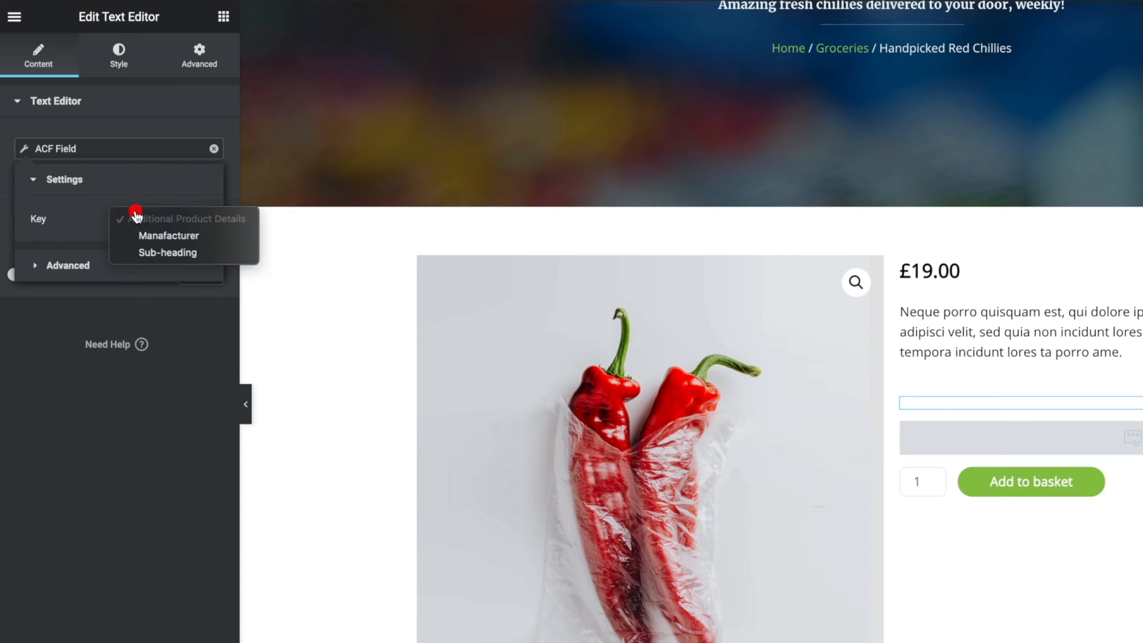
left_click(152, 235)
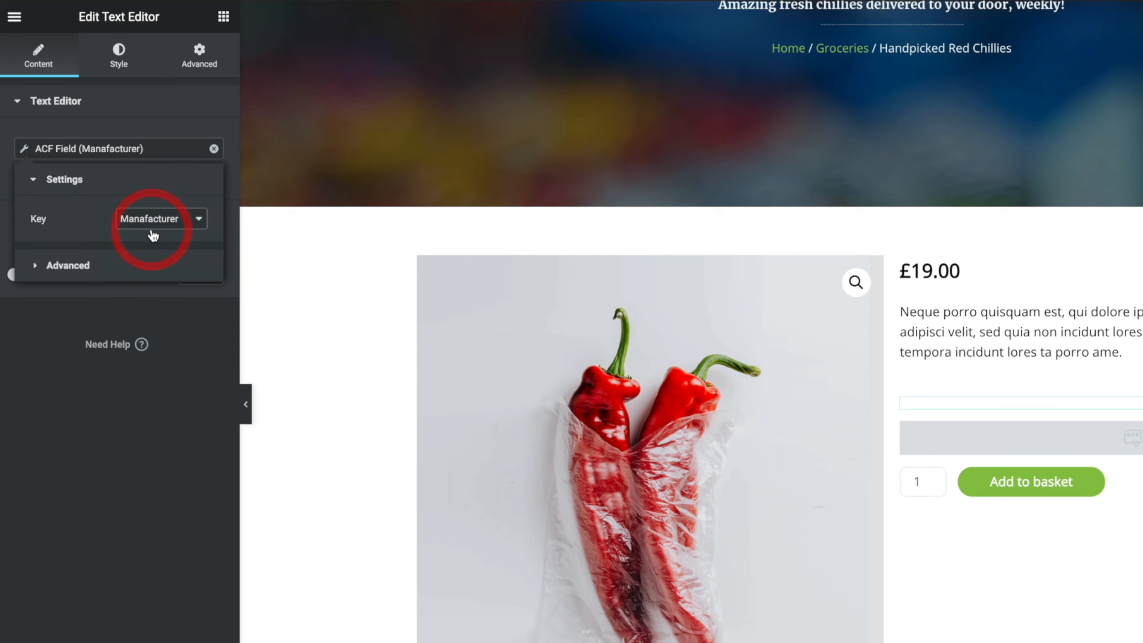
- Set the manufacturer field's Before text to "Manufactured by: " wrapped in strong tags
left_click(81, 265)
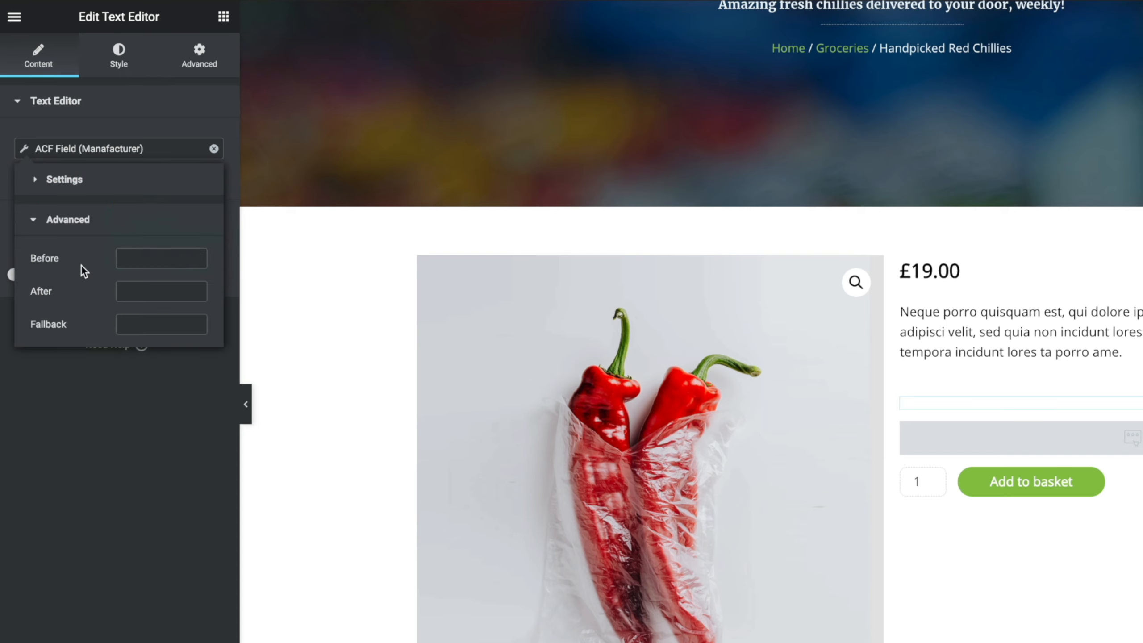
left_click(167, 259)
type("Man")
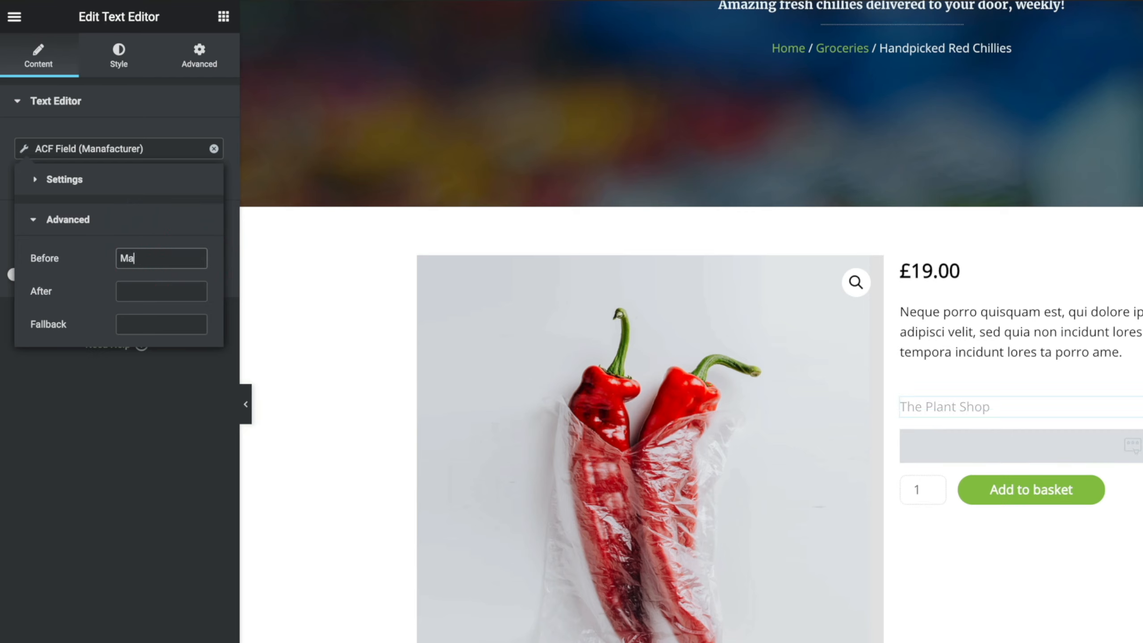
type("ufactured by:")
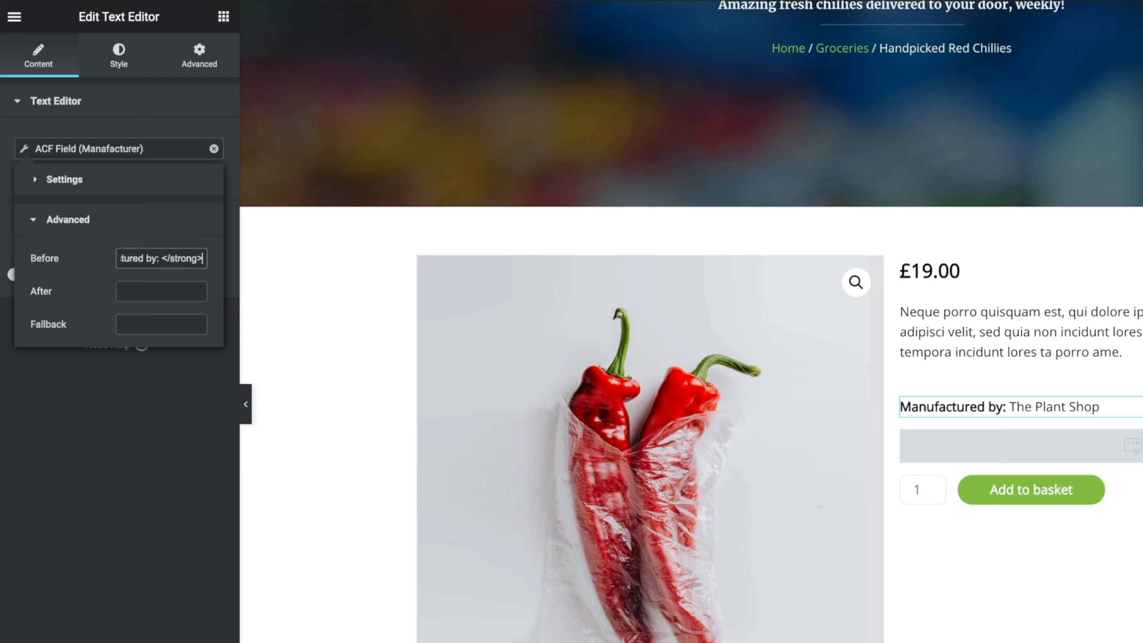
left_click(116, 384)
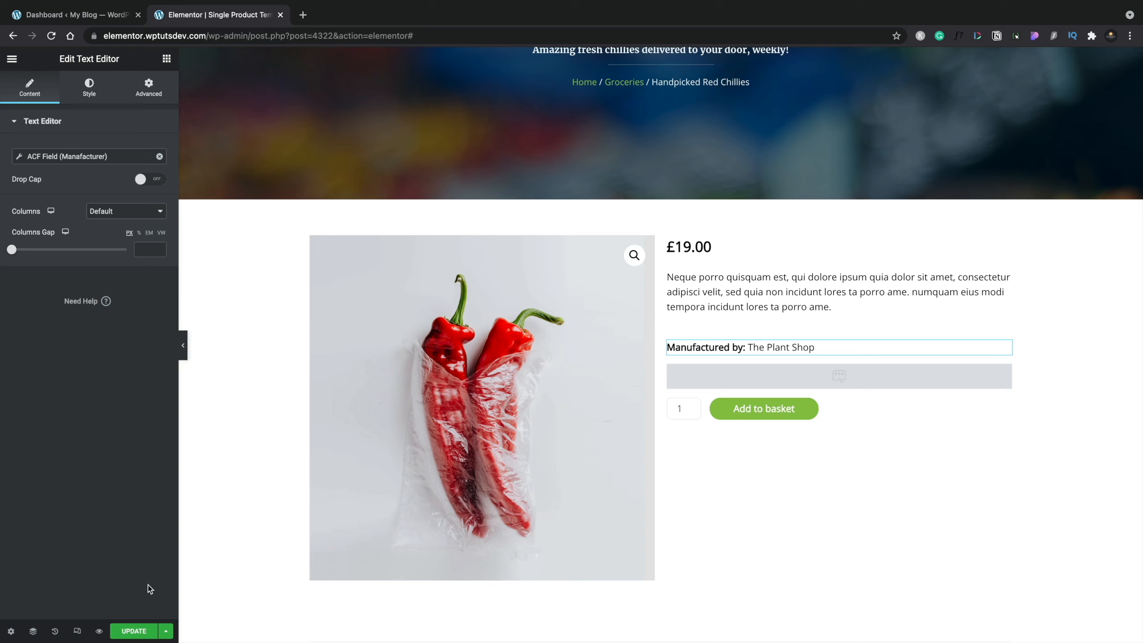
- Update the template and view the Handpicked Red Chillies product page from the shop
left_click(134, 631)
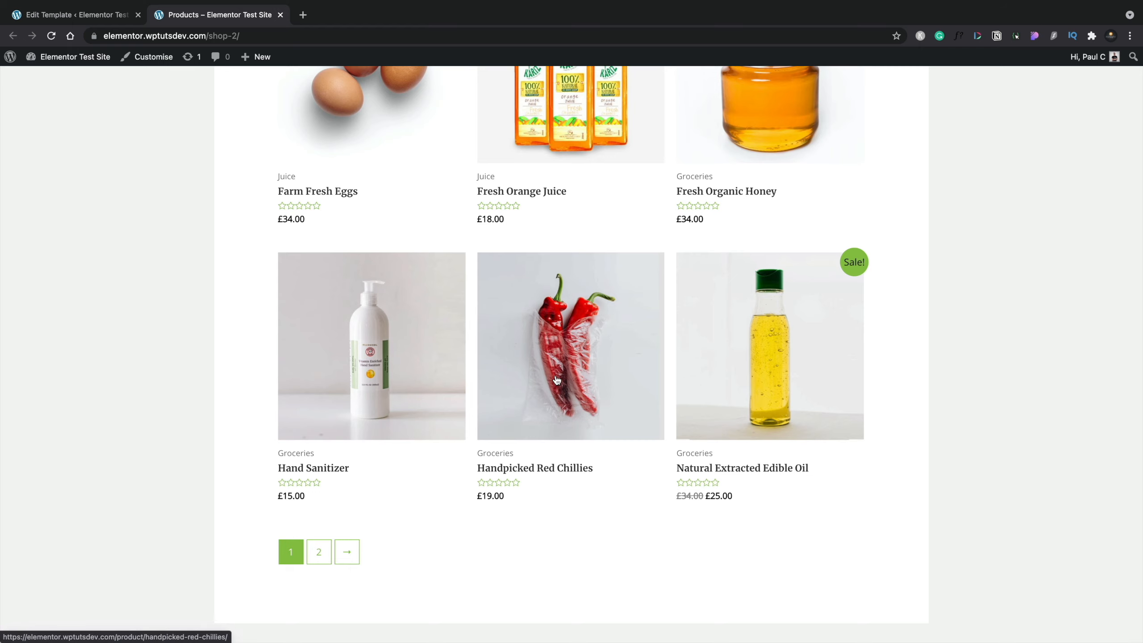
left_click(557, 380)
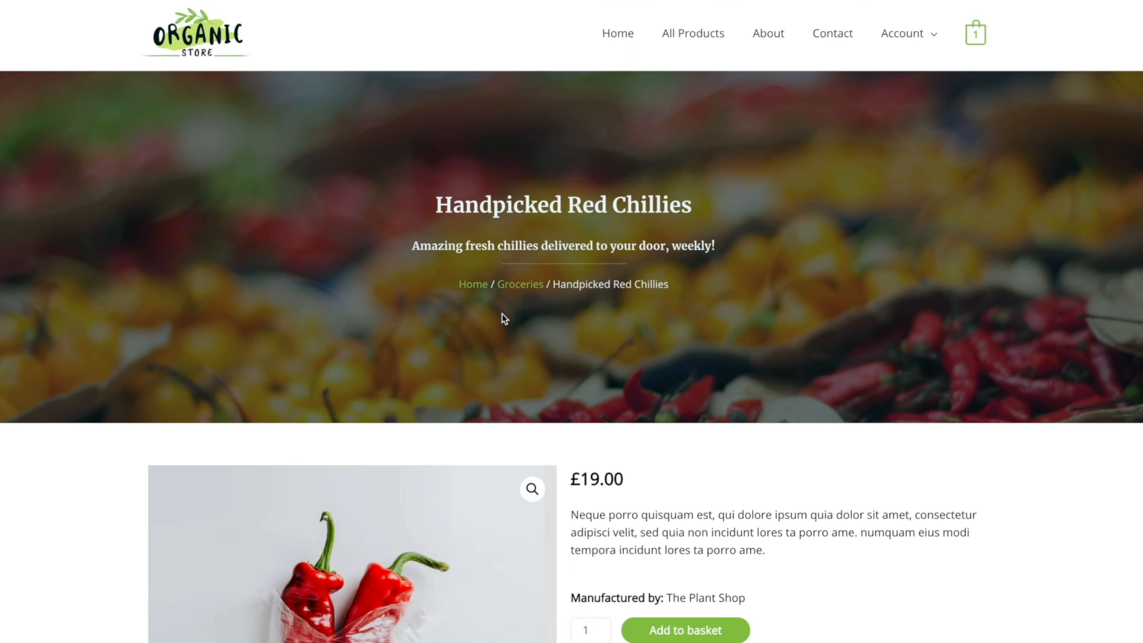
scroll(536, 455, "down", 3)
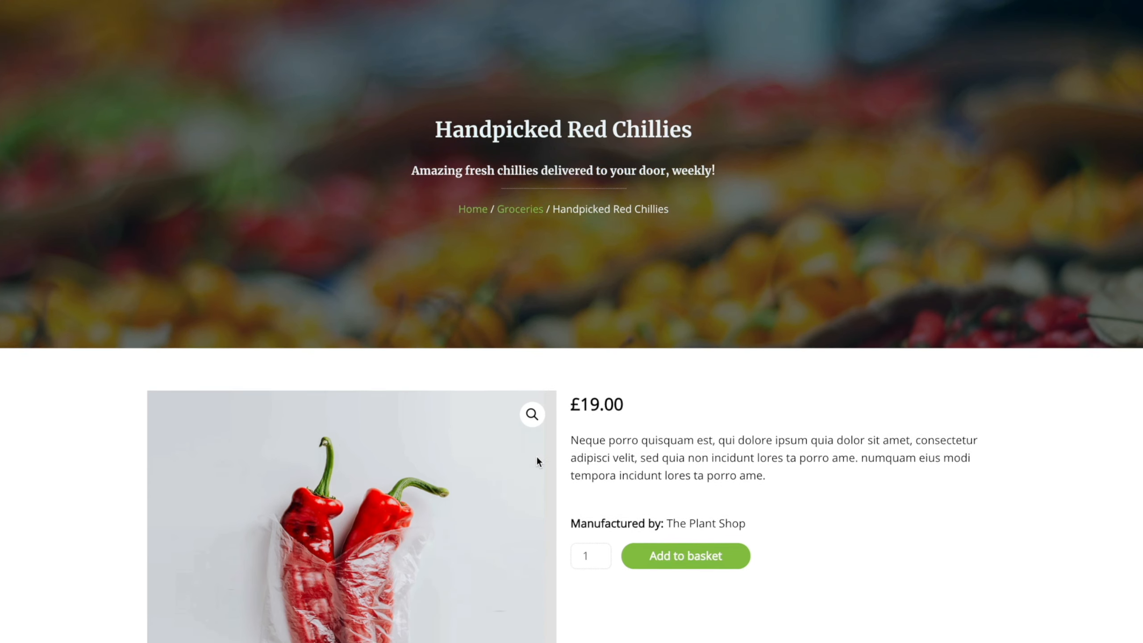